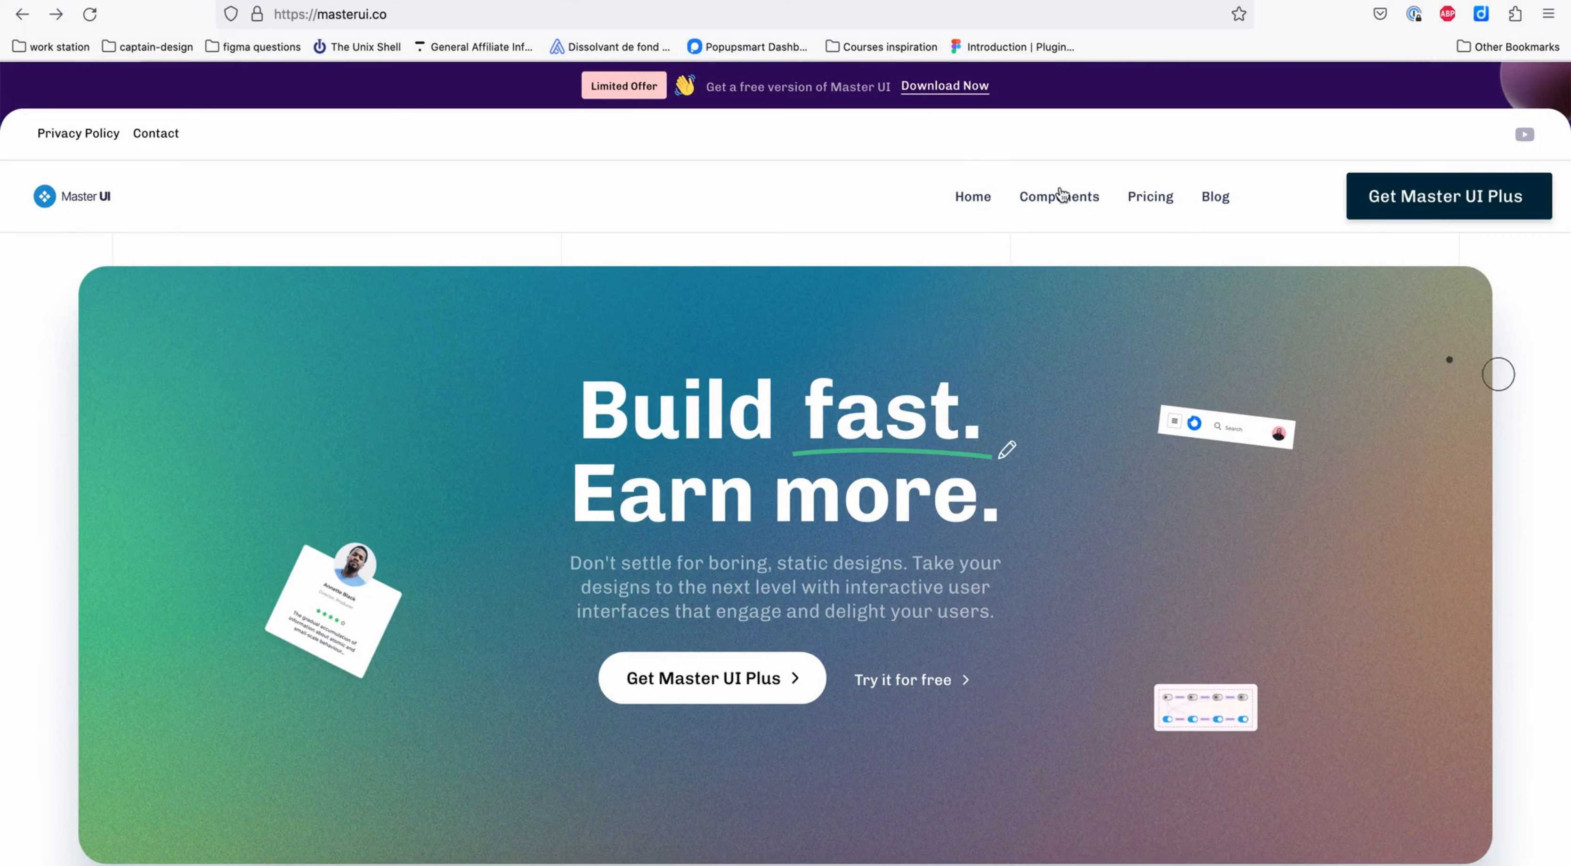
- Open masterui.co in a new browser tab and follow the free version's download link to its product page
key("super+t")
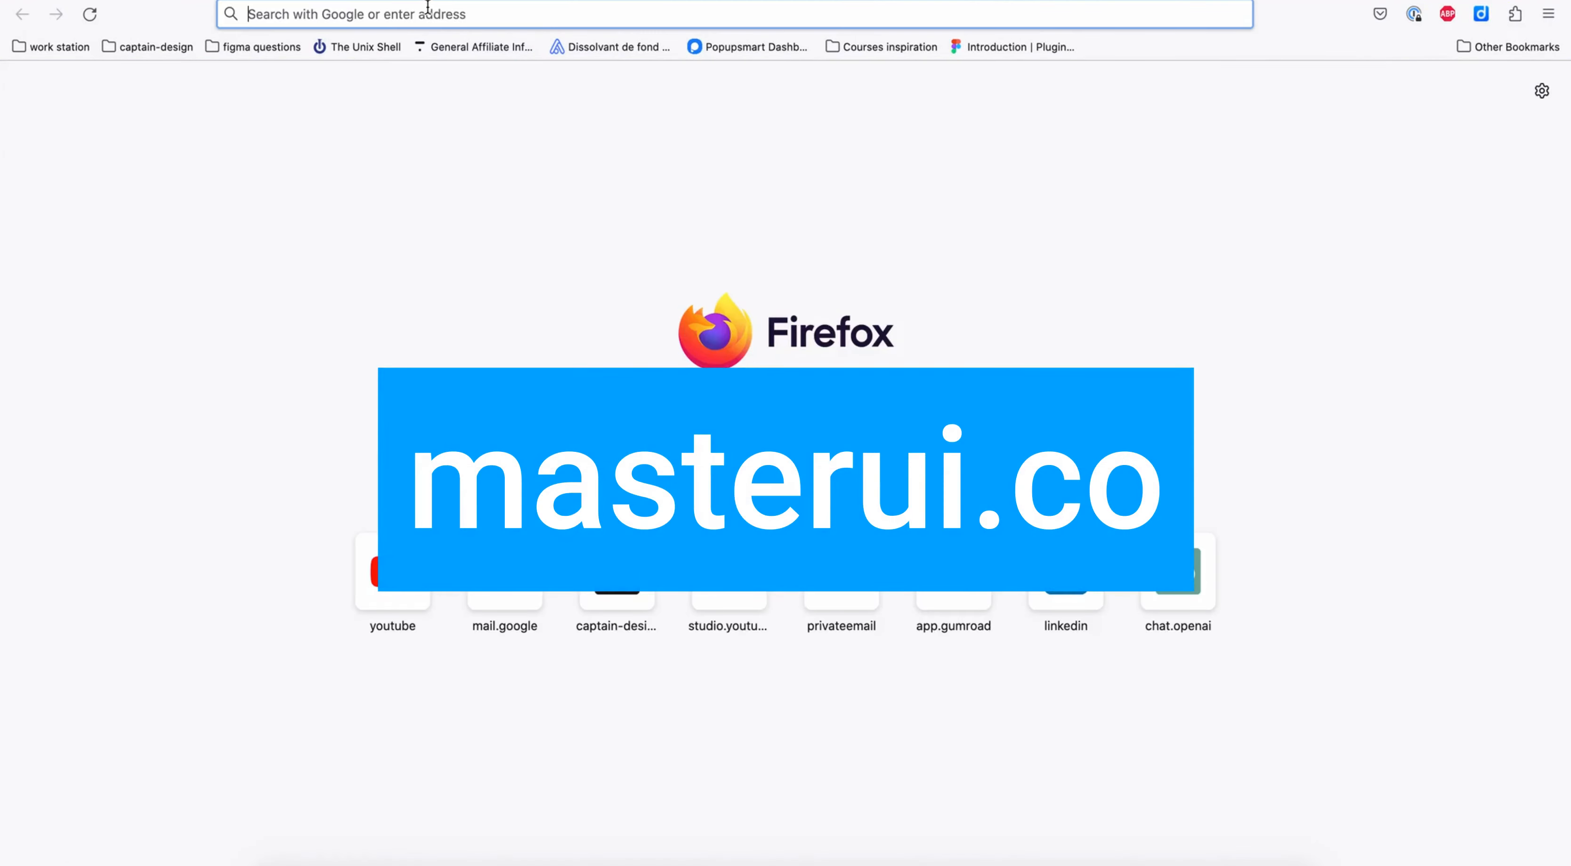
type("masterui.co/")
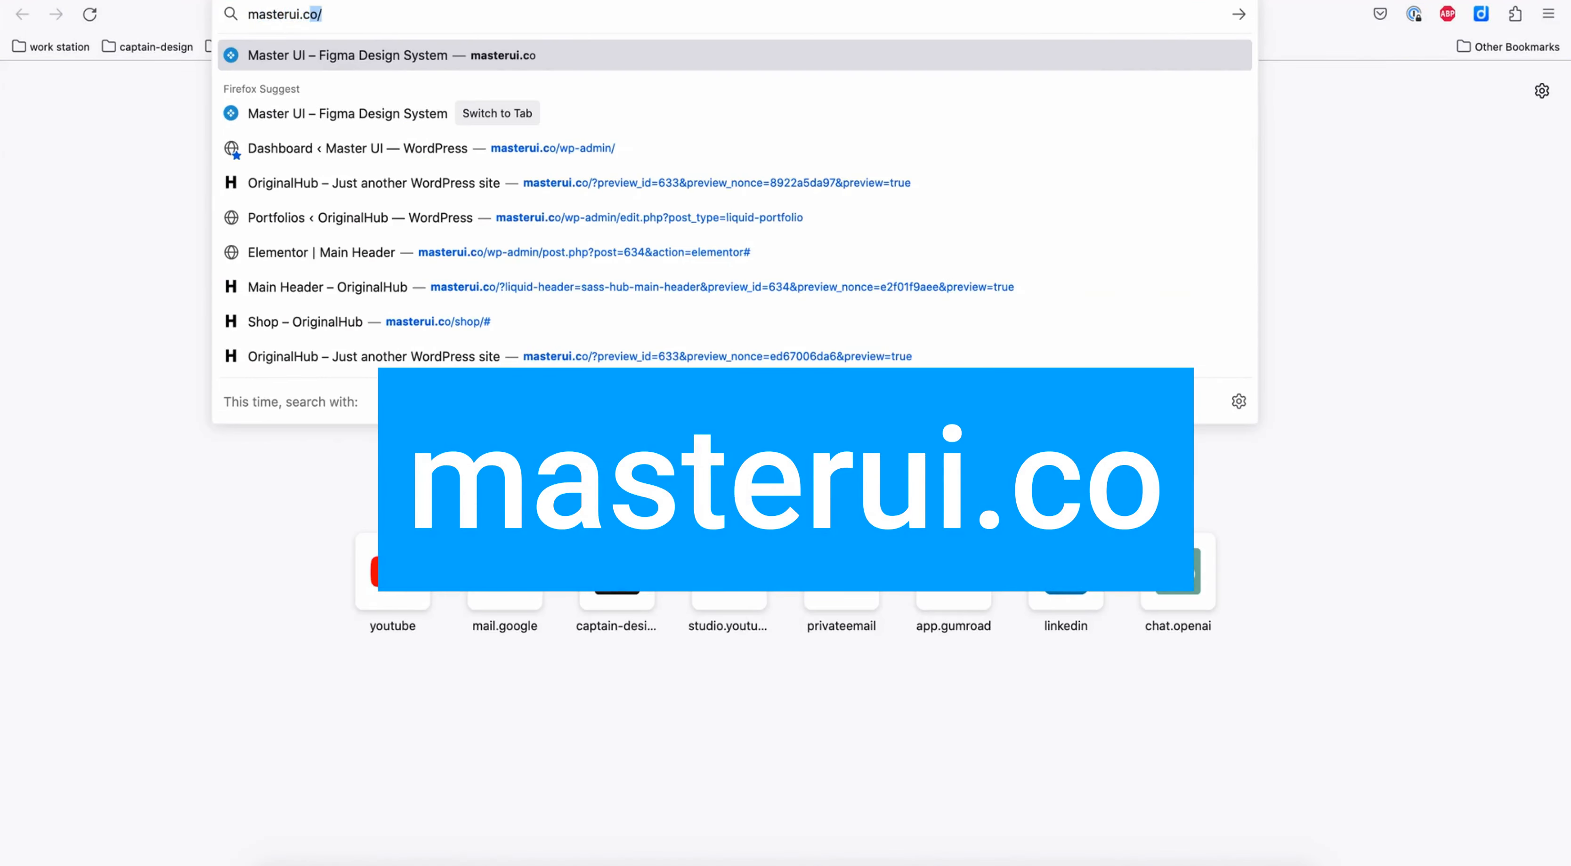
key("Return")
scroll(578, 365, "down", 3)
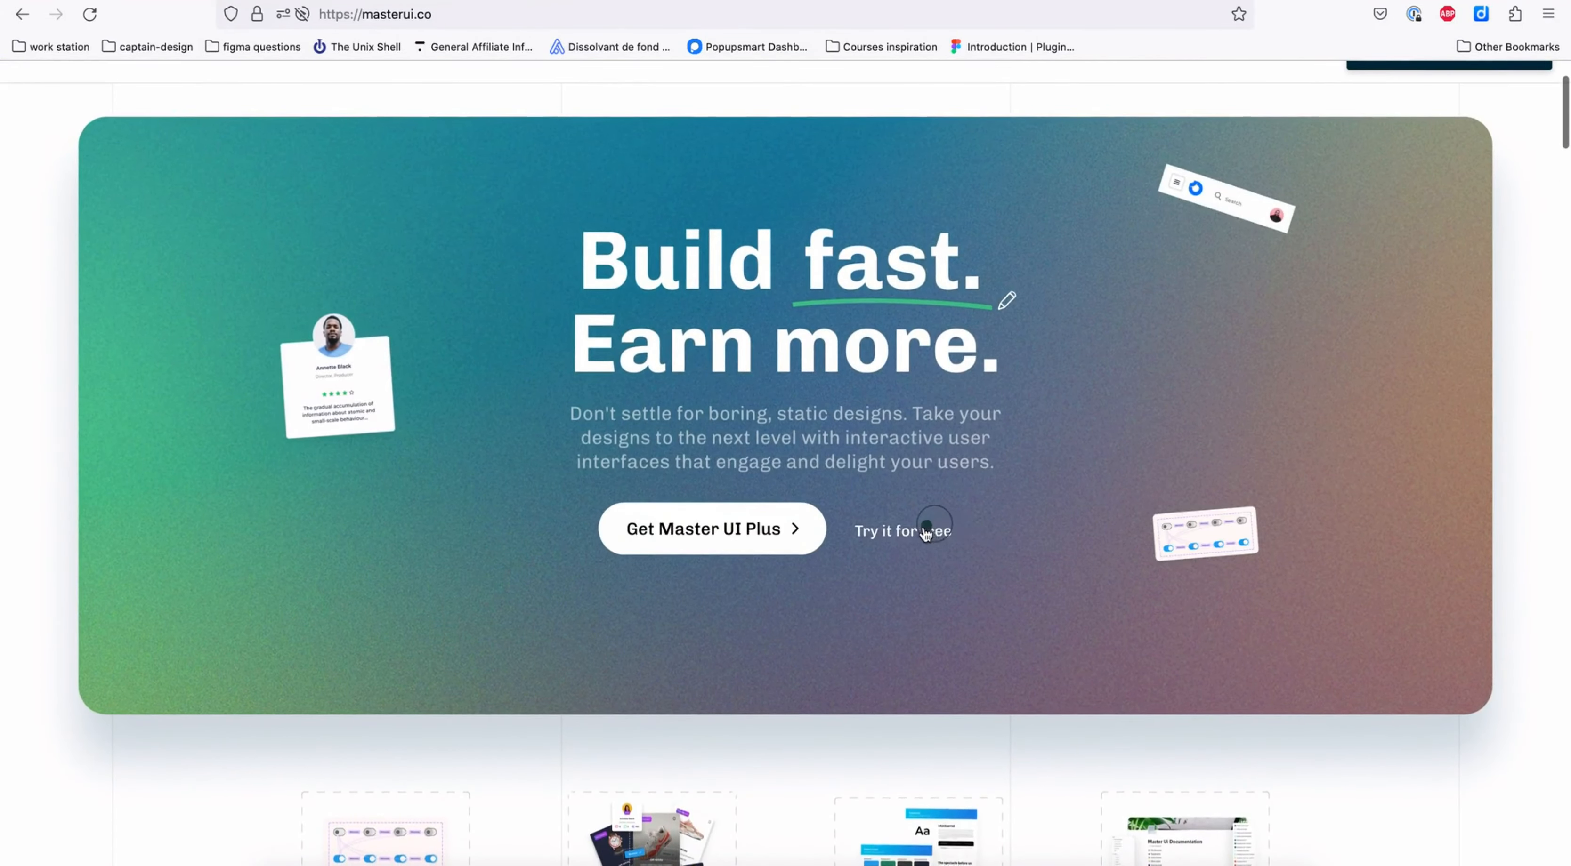
left_click(910, 535)
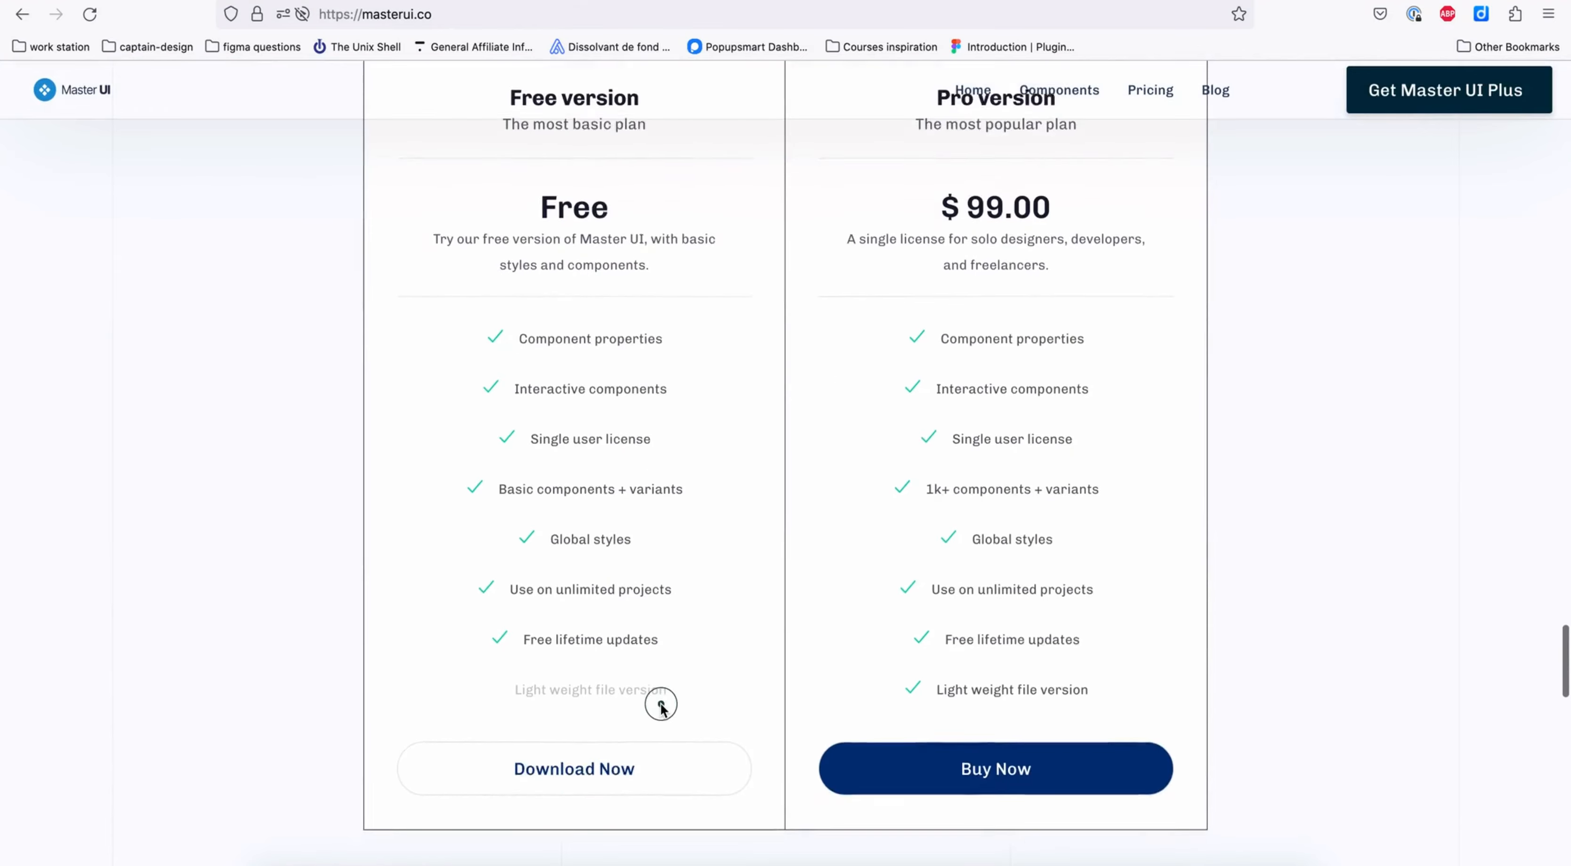
left_click(581, 745)
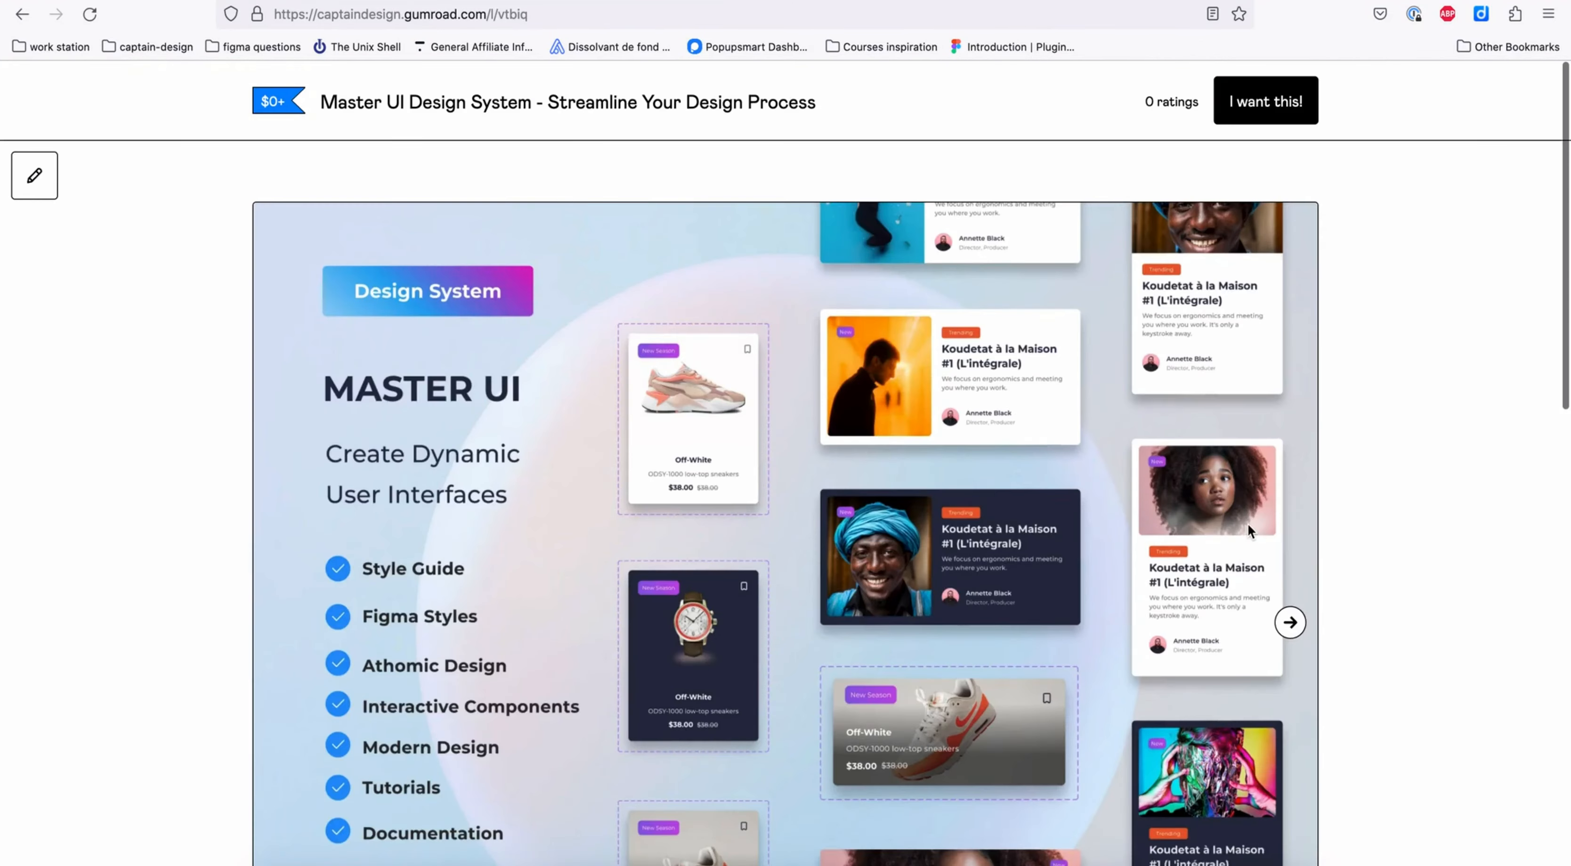
- Order the Master UI Design System at the free price, with the contact's e-mail filled in at checkout
scroll(1246, 522, "down", 10)
left_click(1086, 413)
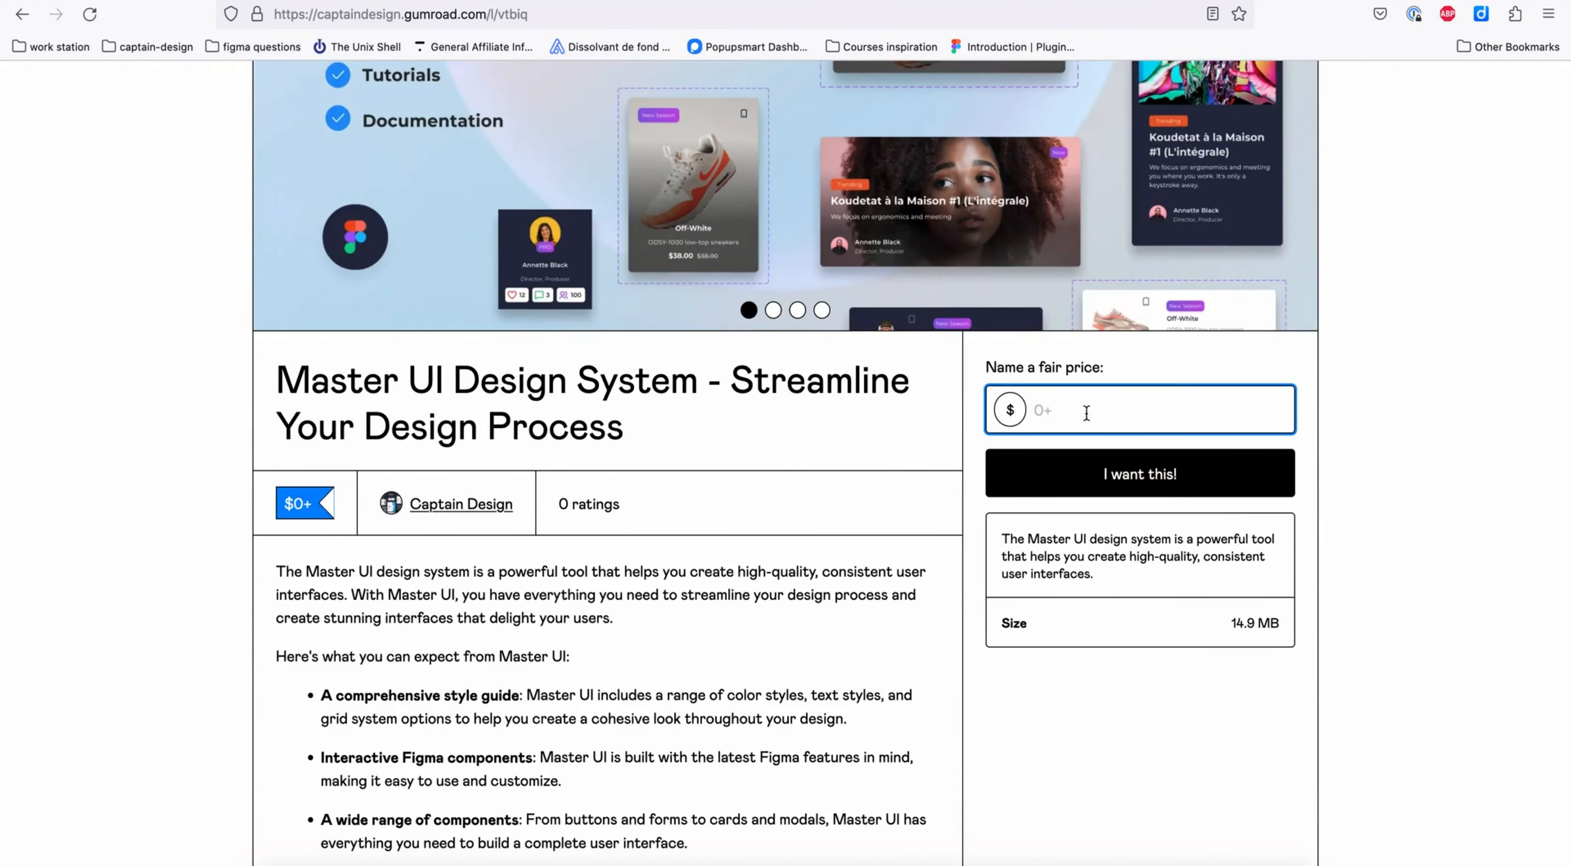
left_click(1154, 481)
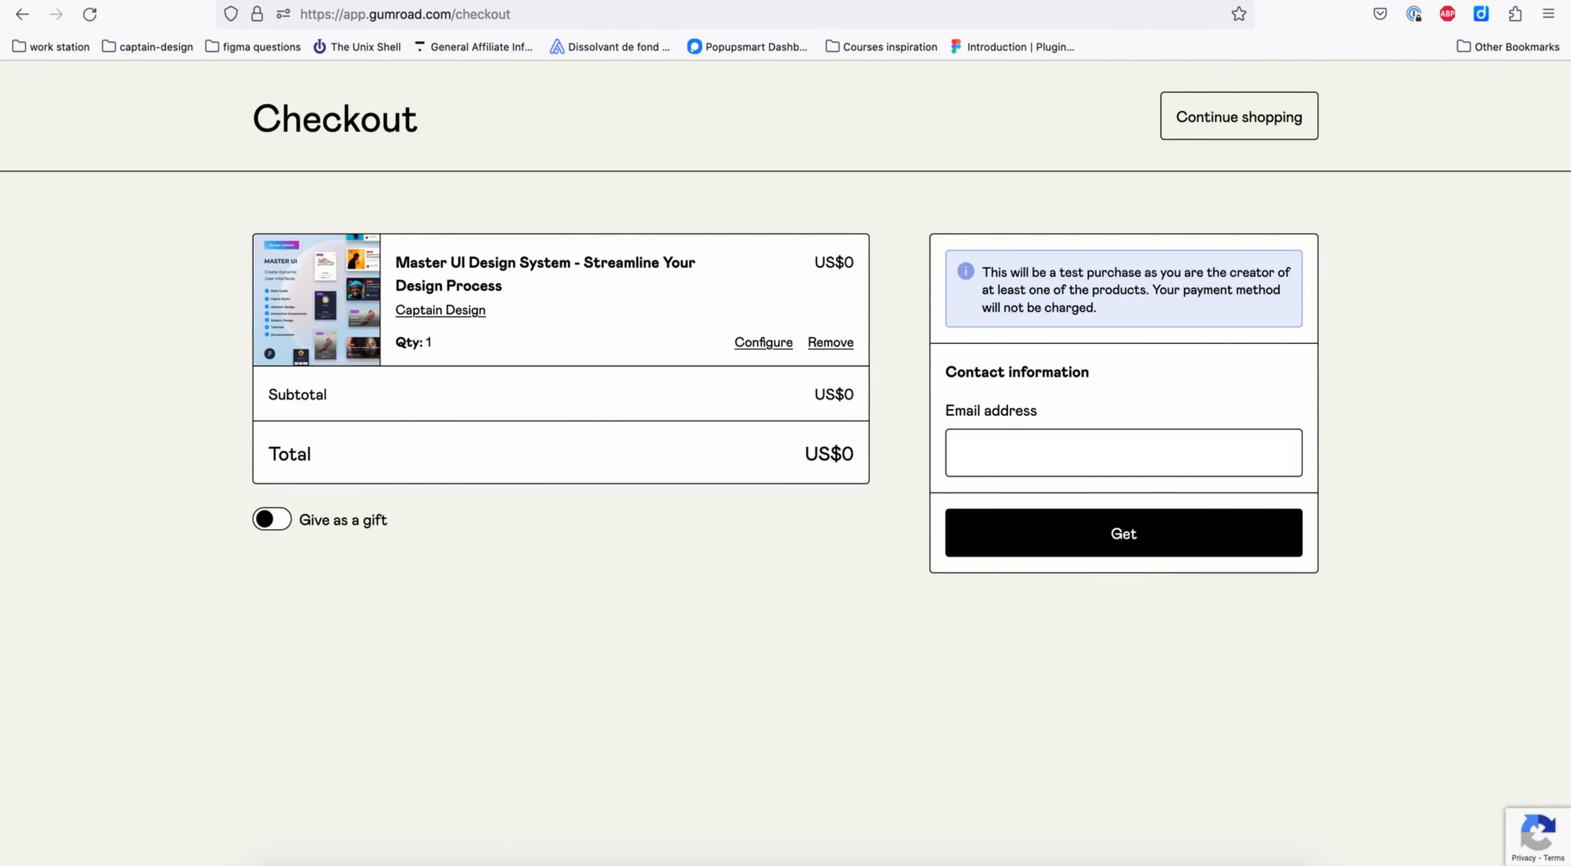
left_click(1121, 543)
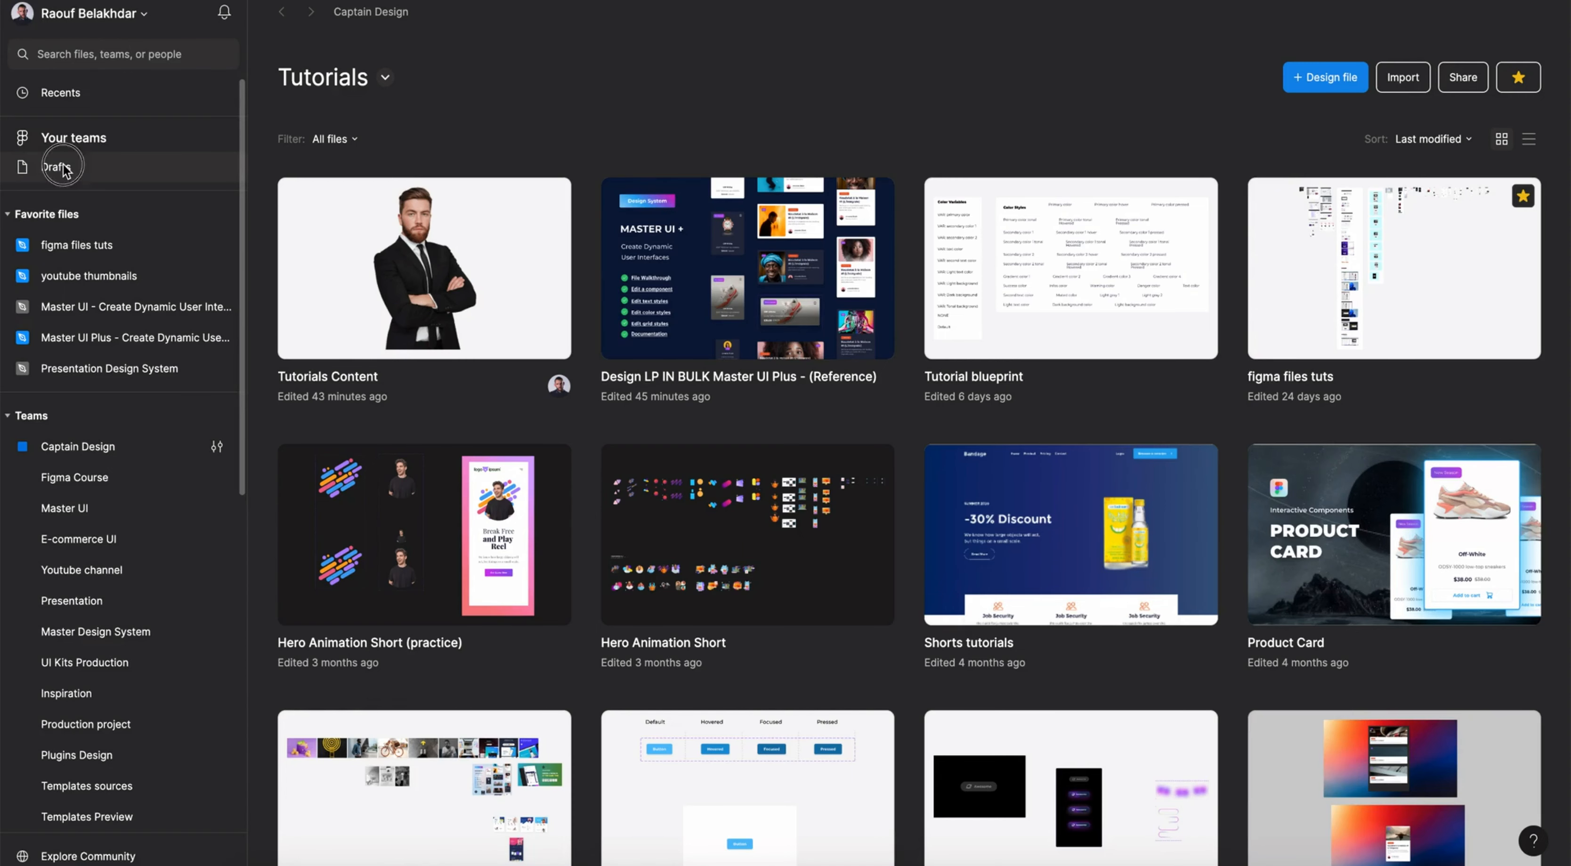
- Switch to Figma, import Master UI - Create Dynamic User Interfaces (Free Version)(2).fig from Downloads into the drafts, and open it
left_click(63, 166)
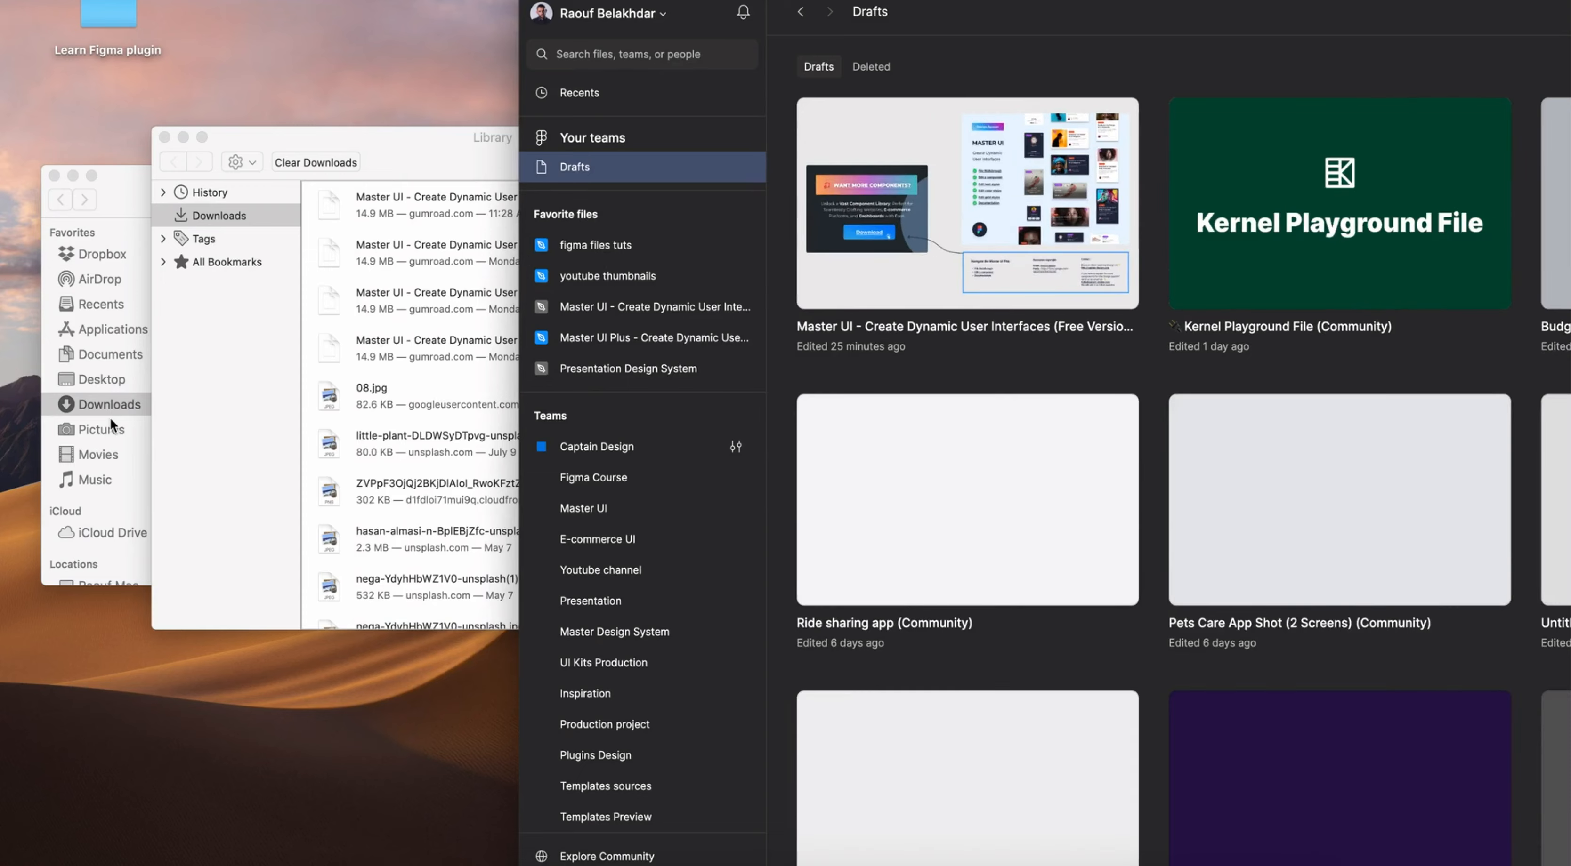
left_click(109, 414)
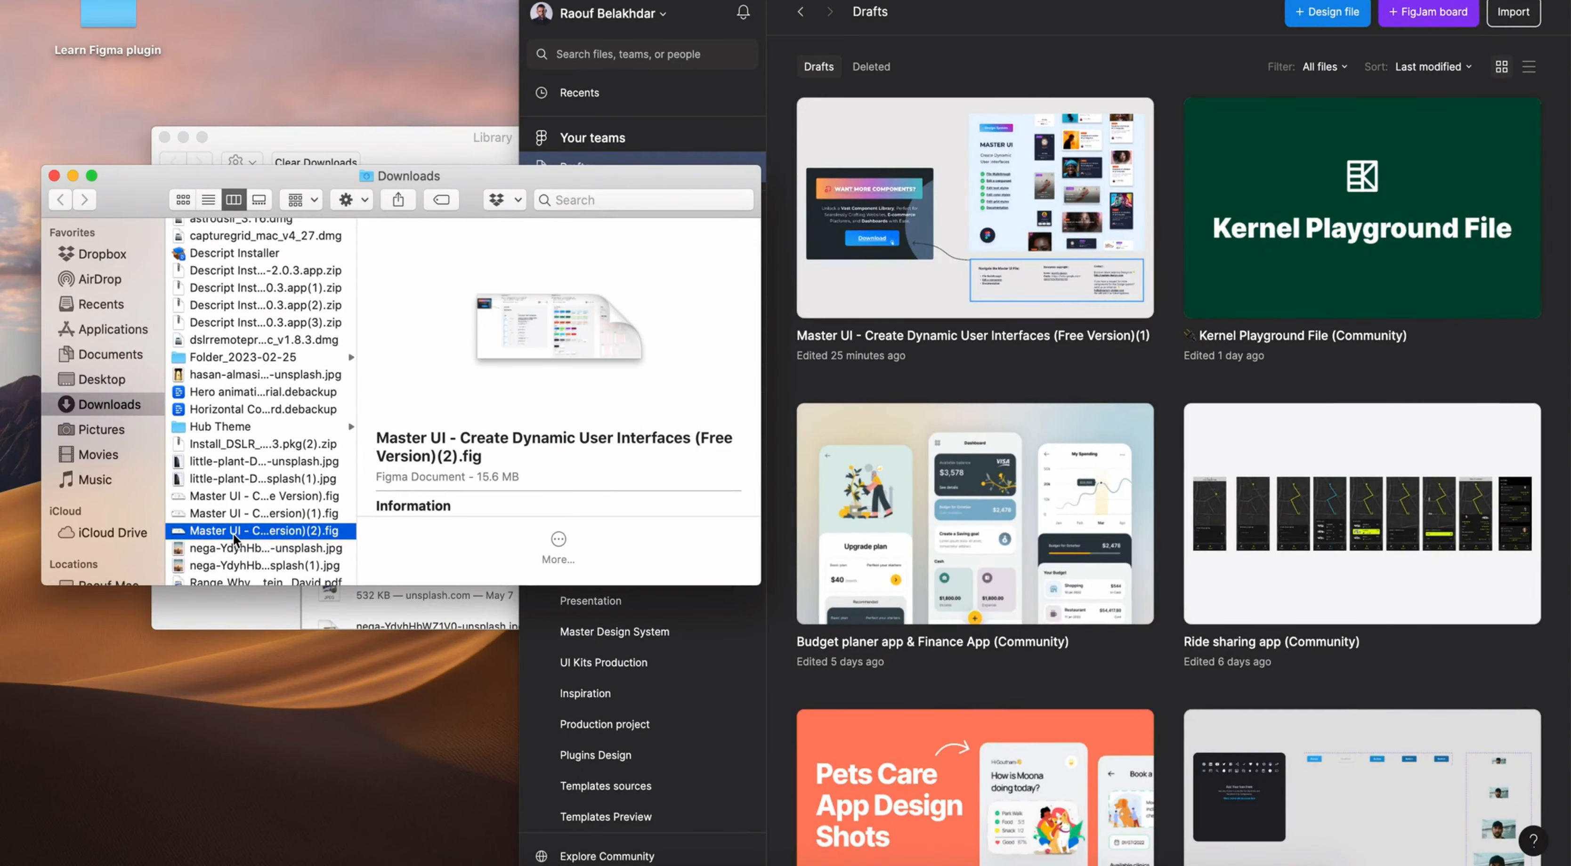
left_click(208, 537)
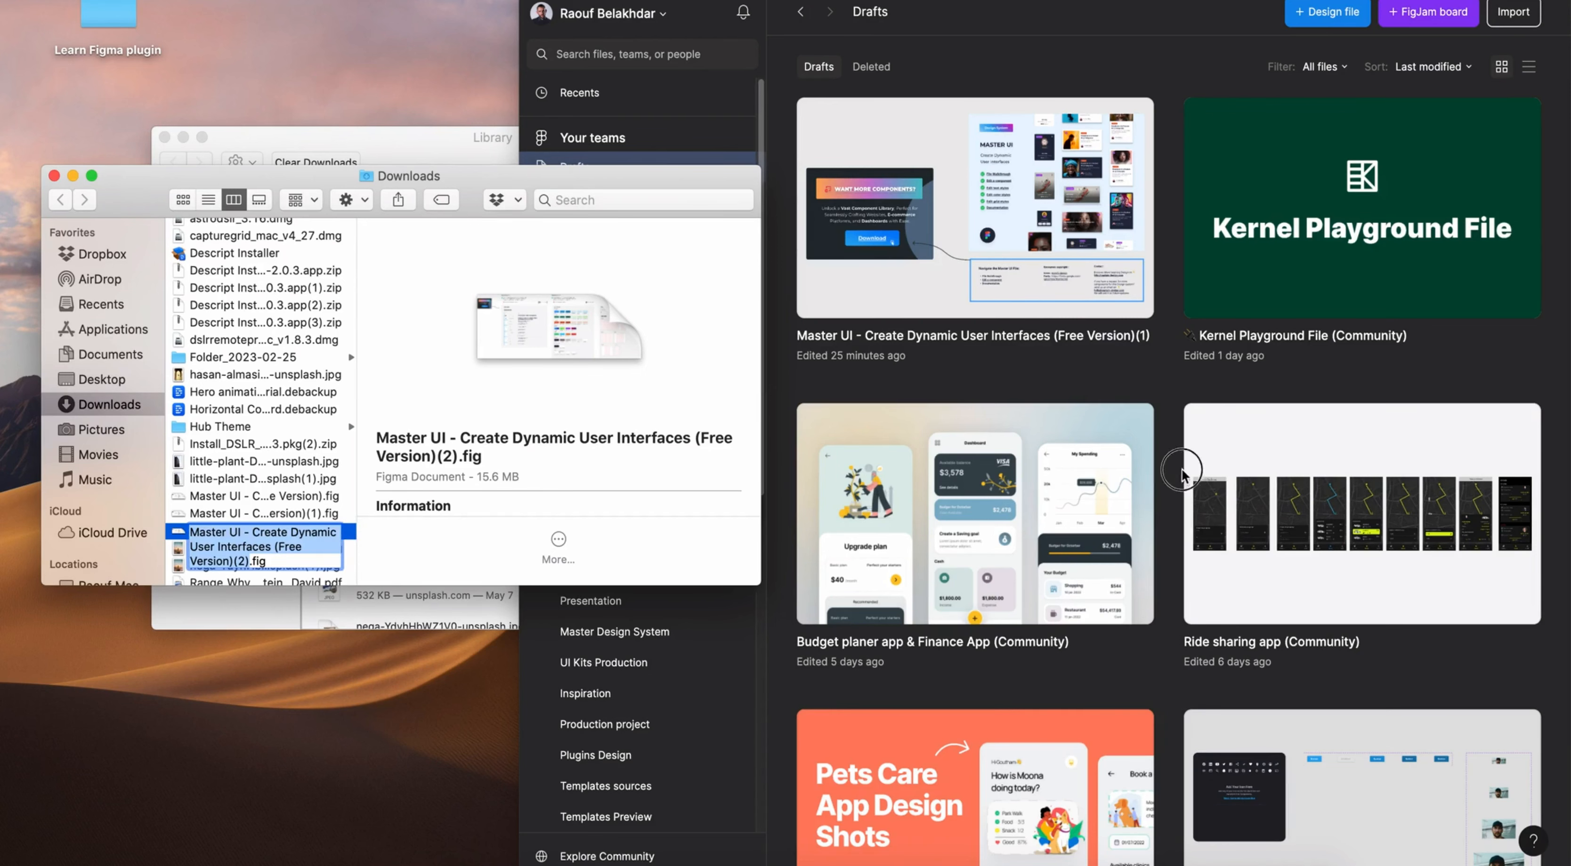
left_click(394, 554)
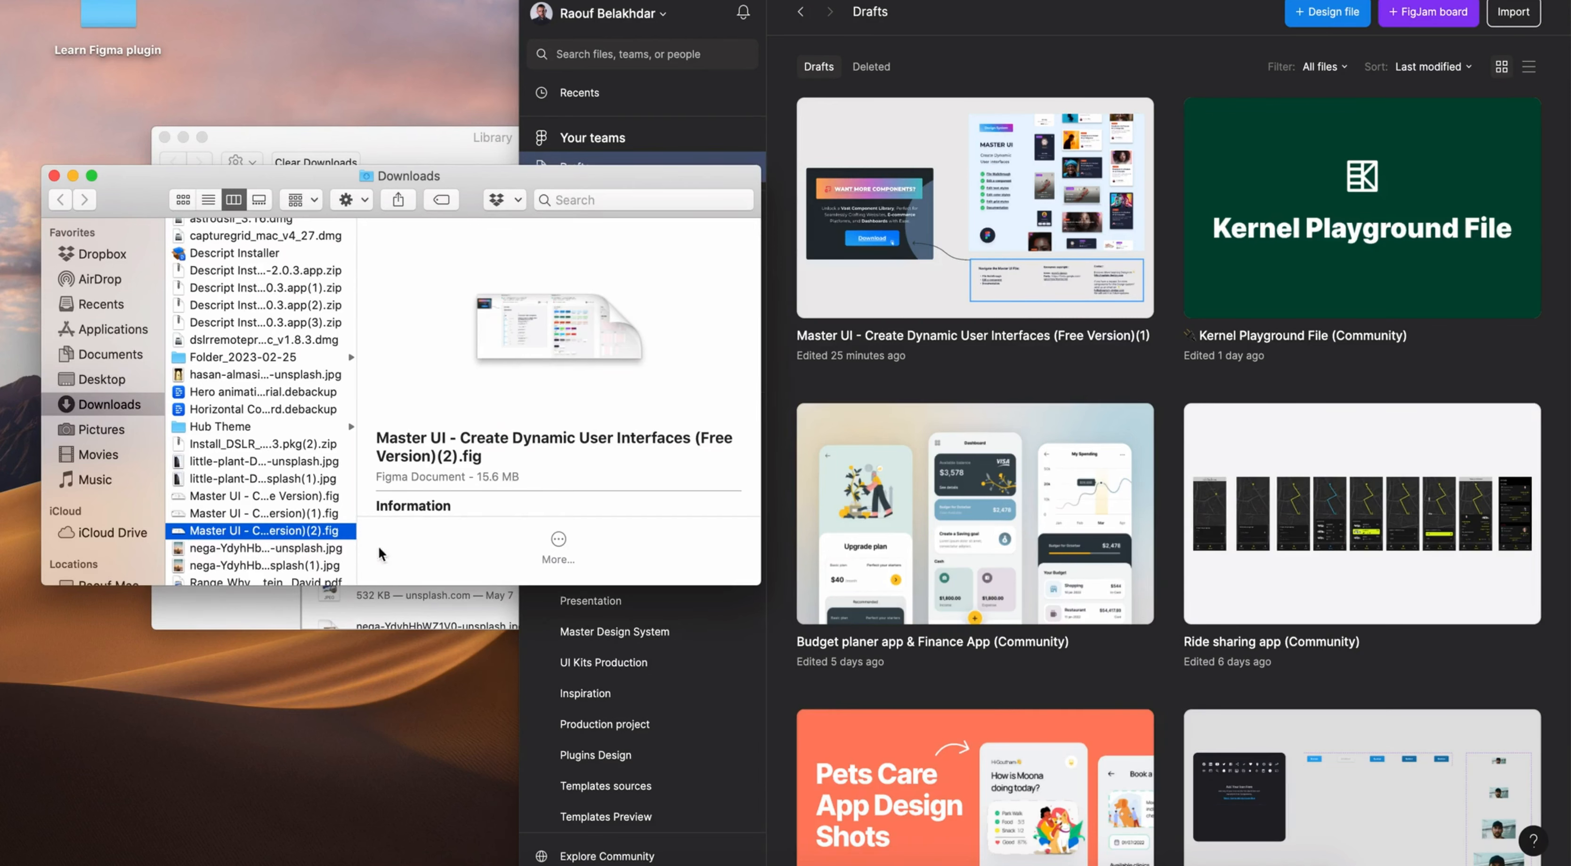
left_click_drag(315, 537, 1097, 400)
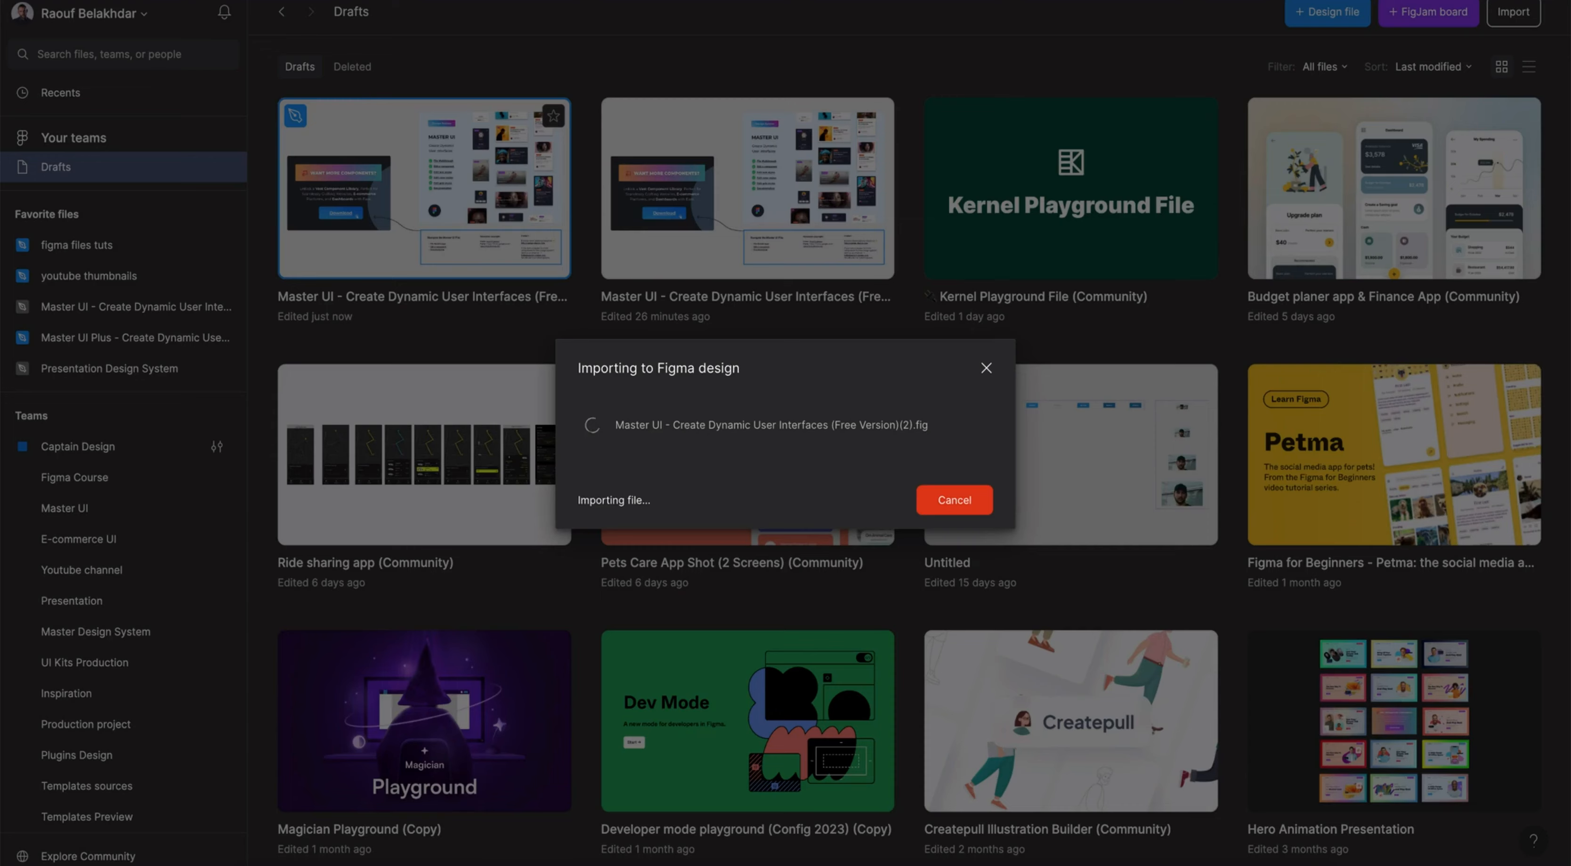
left_click(966, 510)
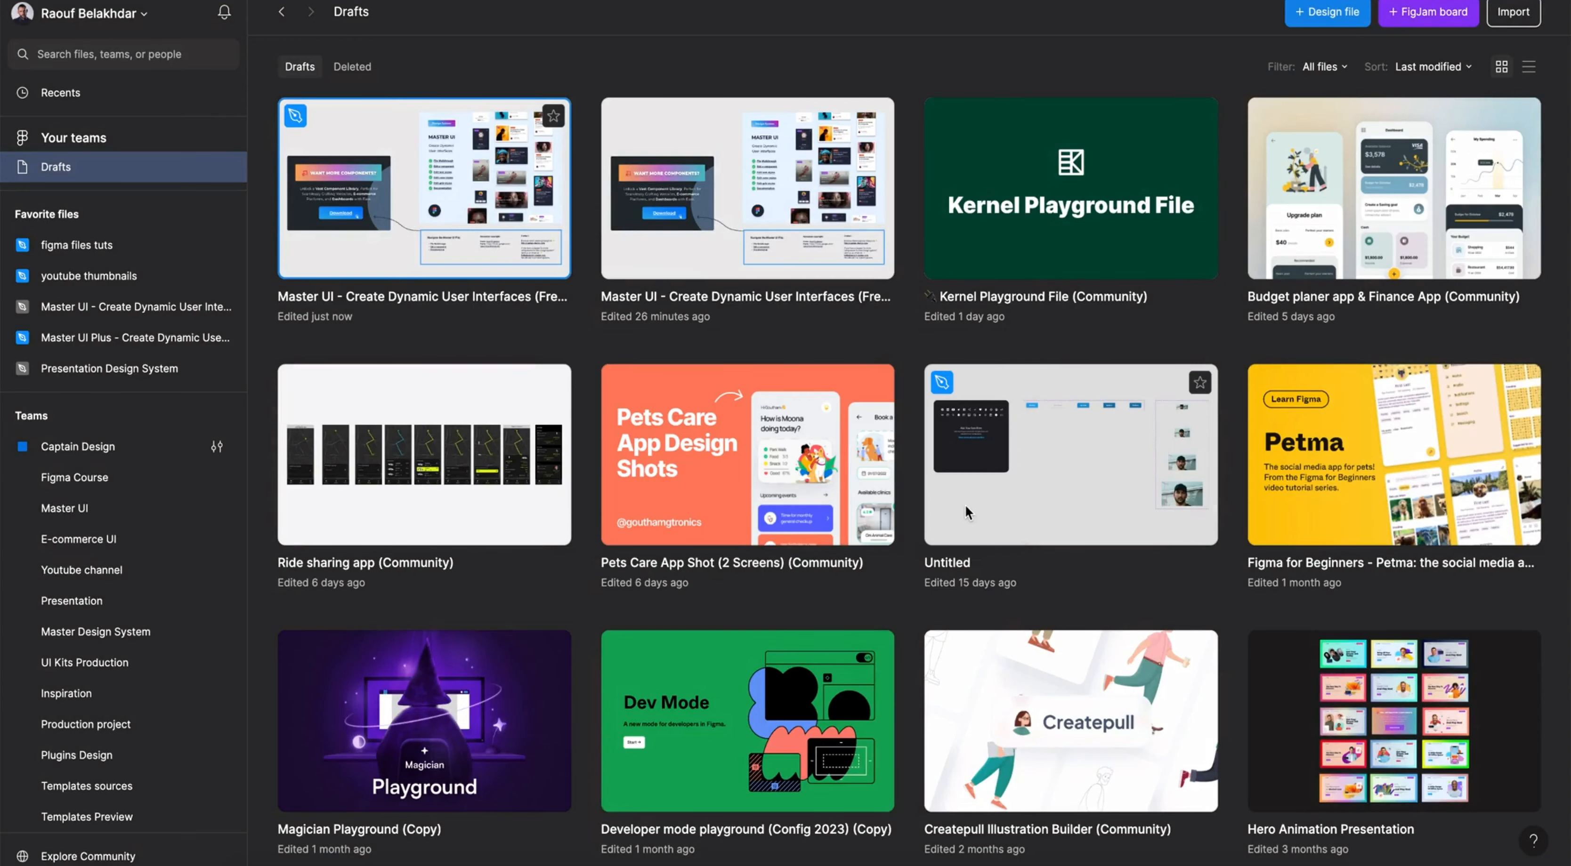
double_click(419, 219)
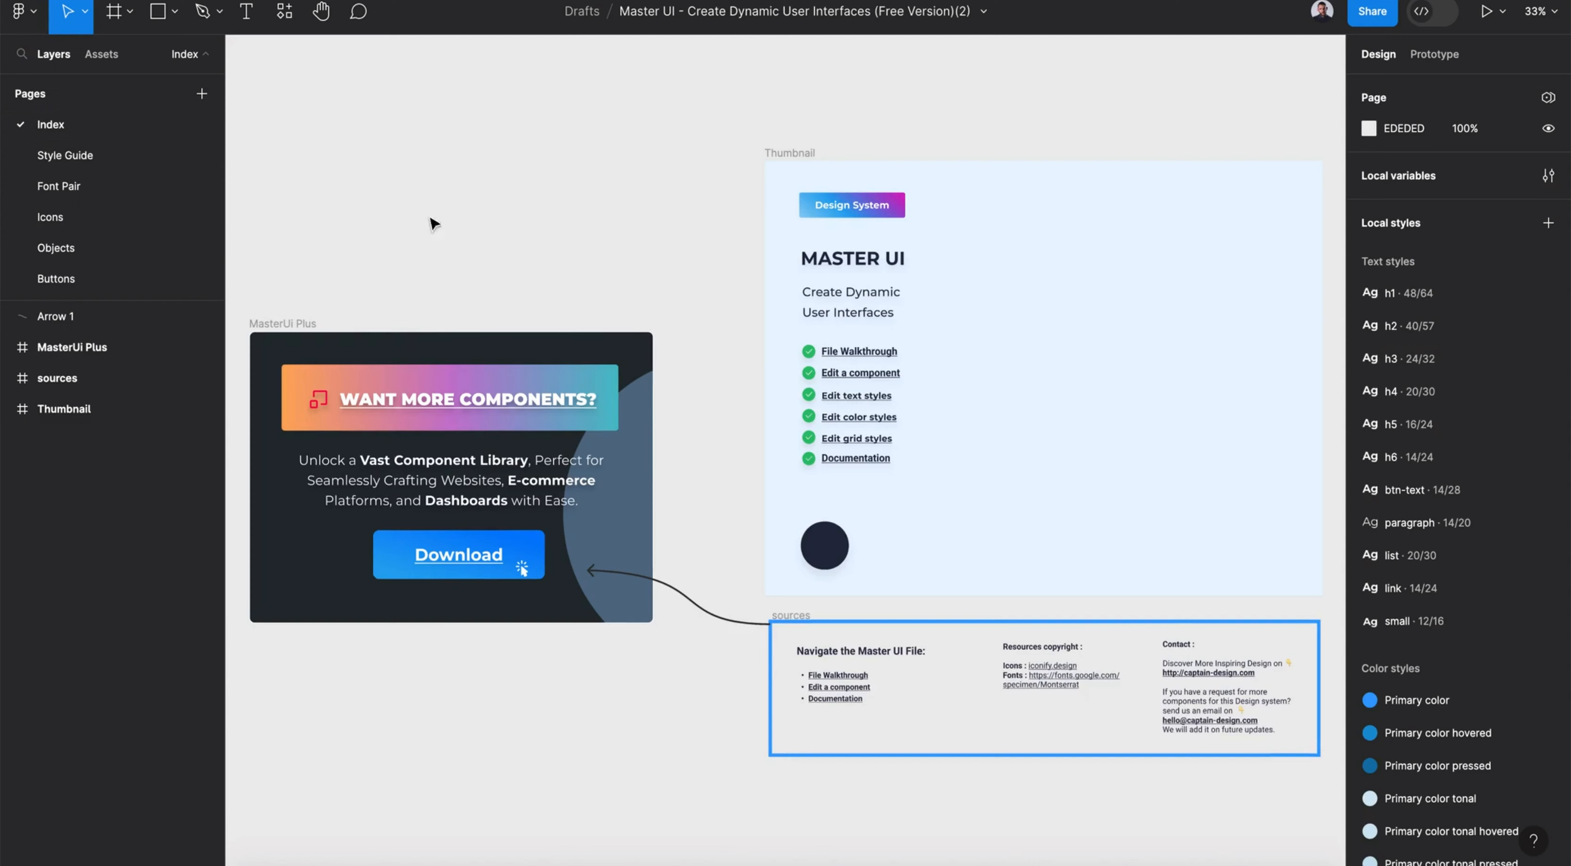
- Add a page named "Our design" and move it to the end of the page list, below Graphics
left_click(209, 102)
type("Our design")
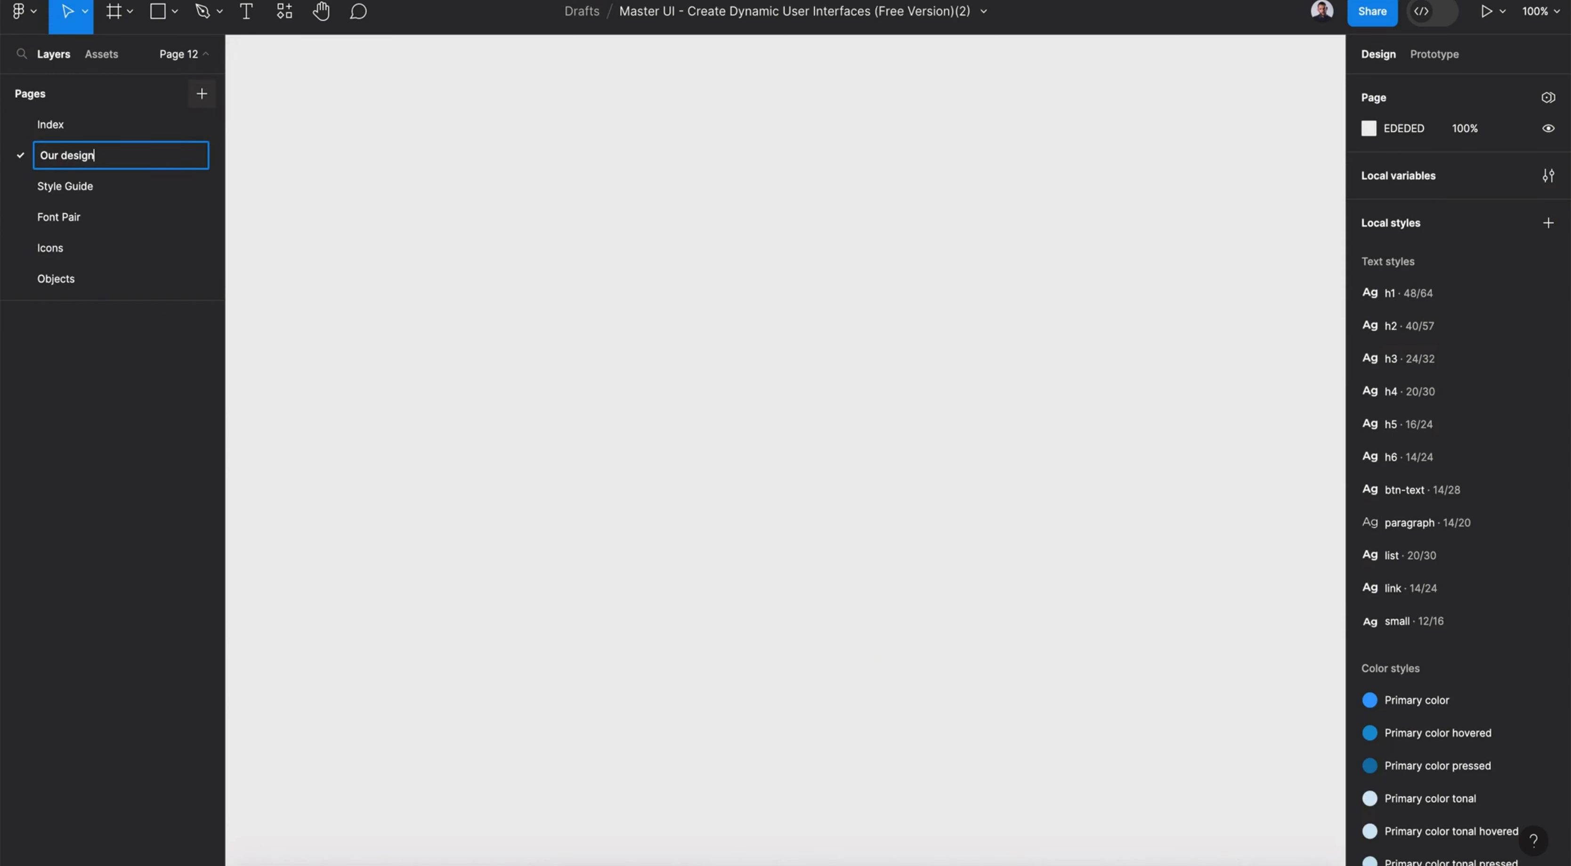
key("Return")
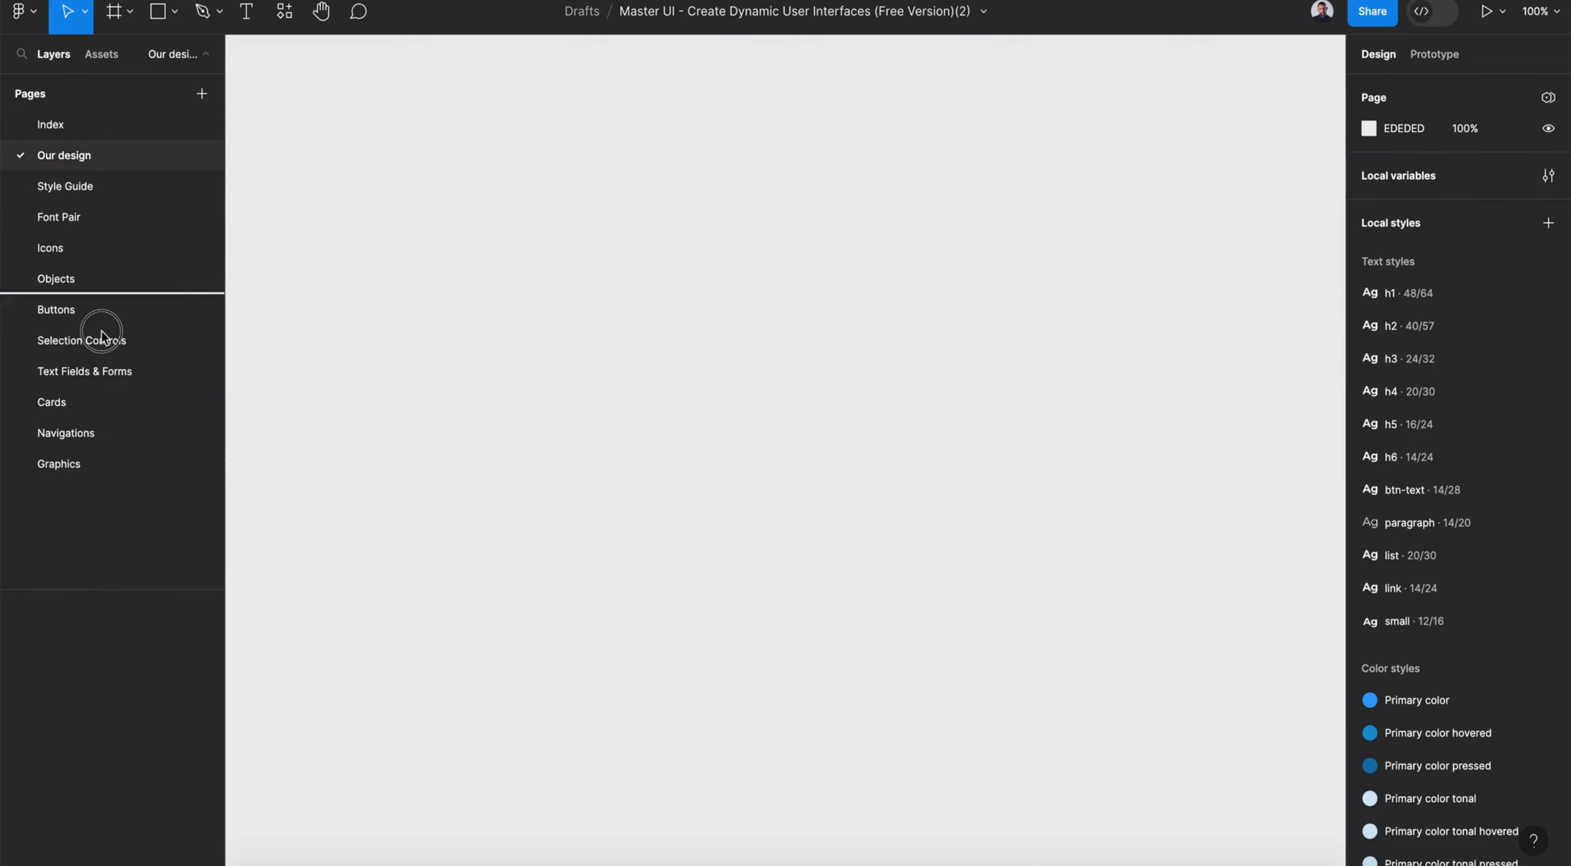
left_click_drag(100, 472, 100, 472)
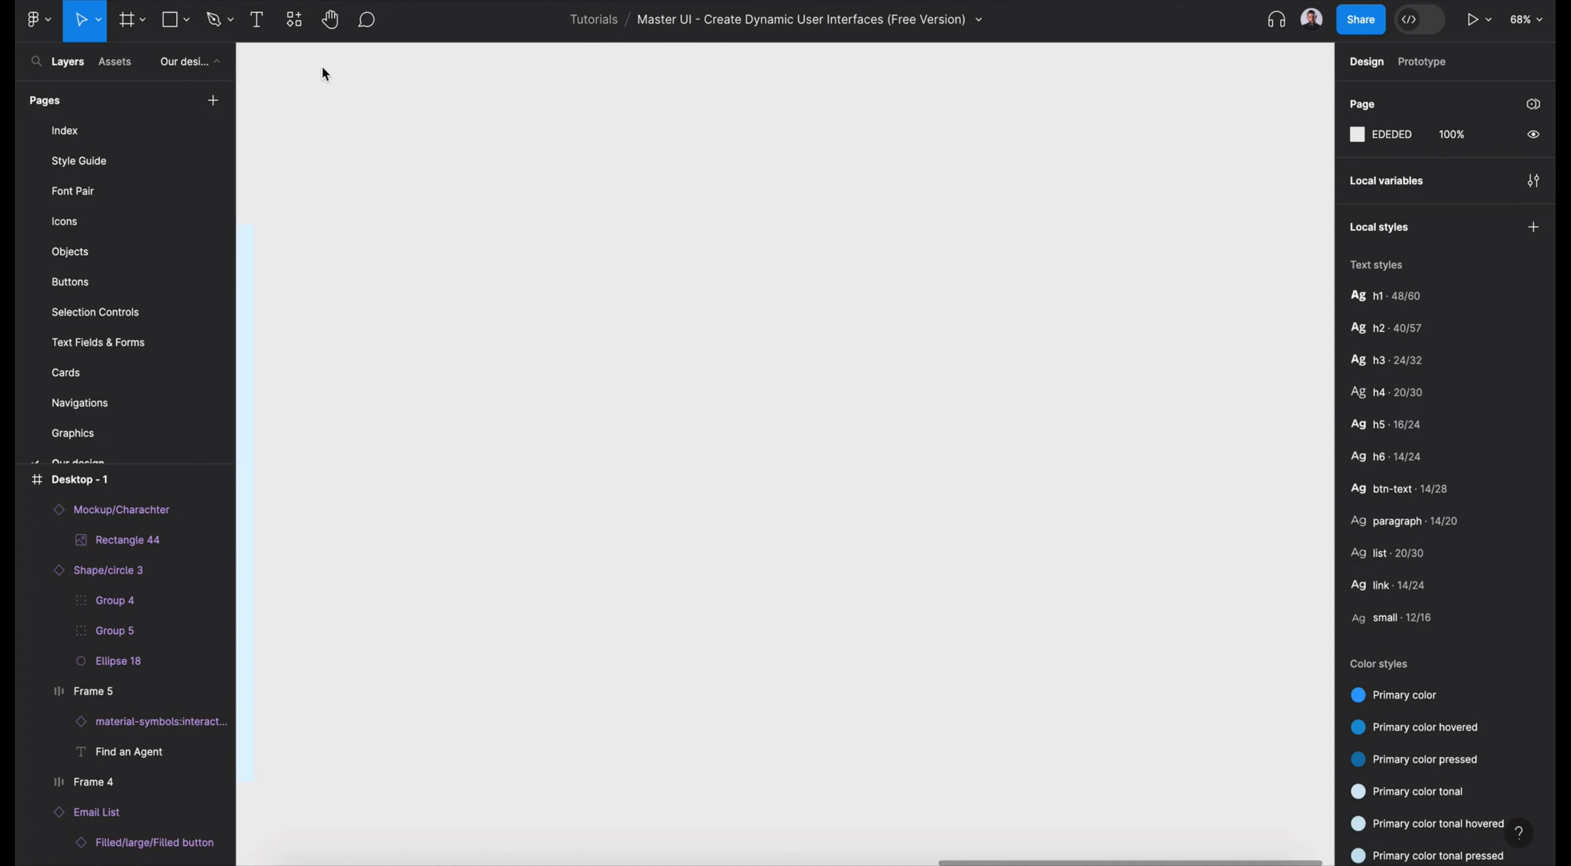
- Create a 1440 × 1024 desktop frame and place the Desktop/Top Navbar 1 component along its upper edge
key("f")
left_click(1440, 313)
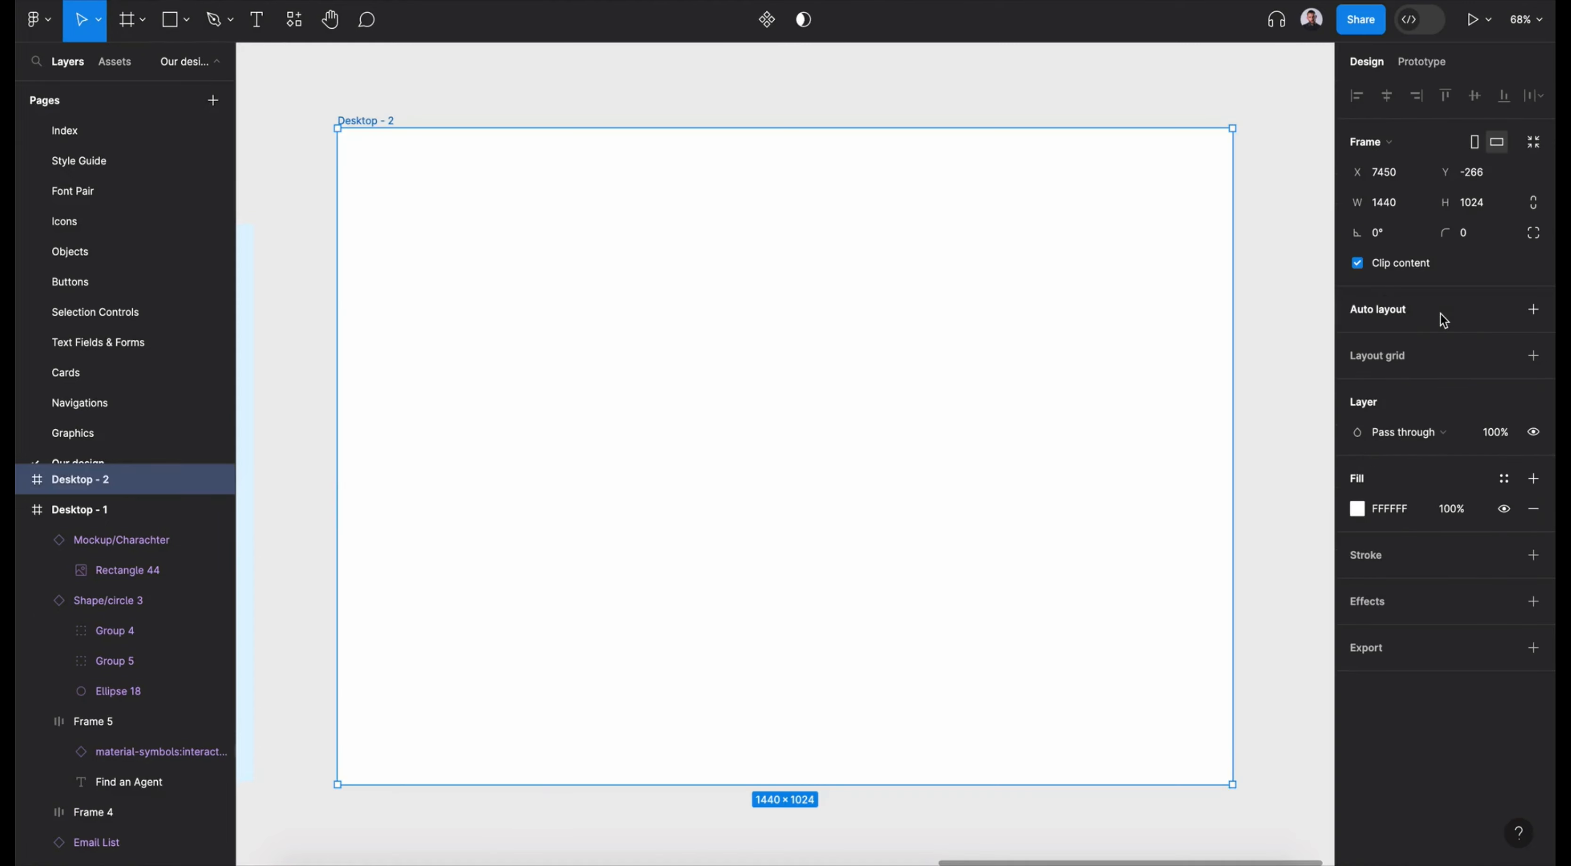
left_click(295, 35)
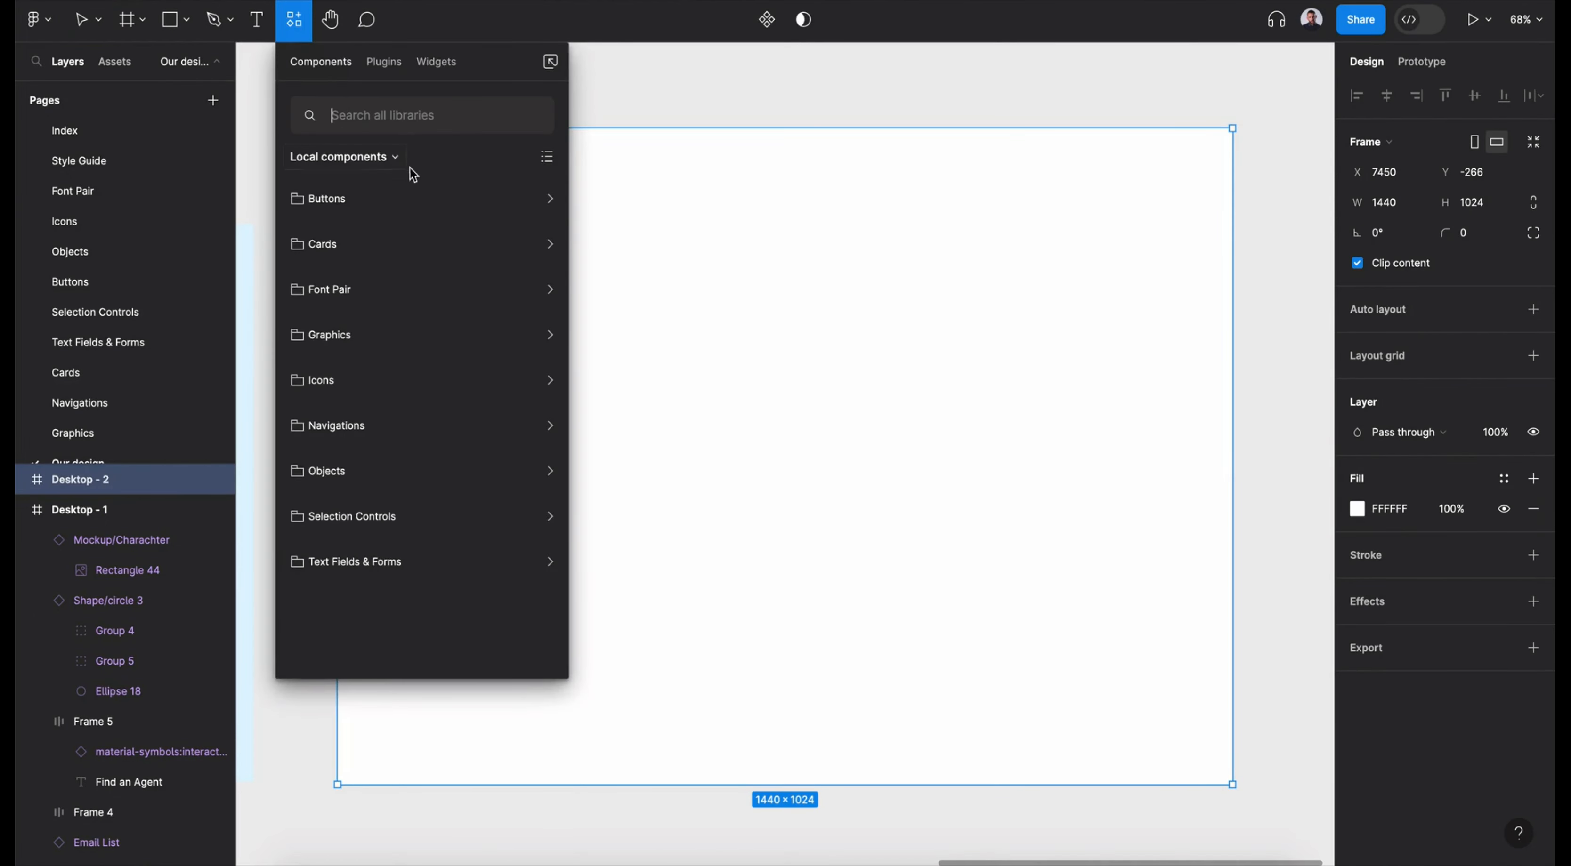
type("nav")
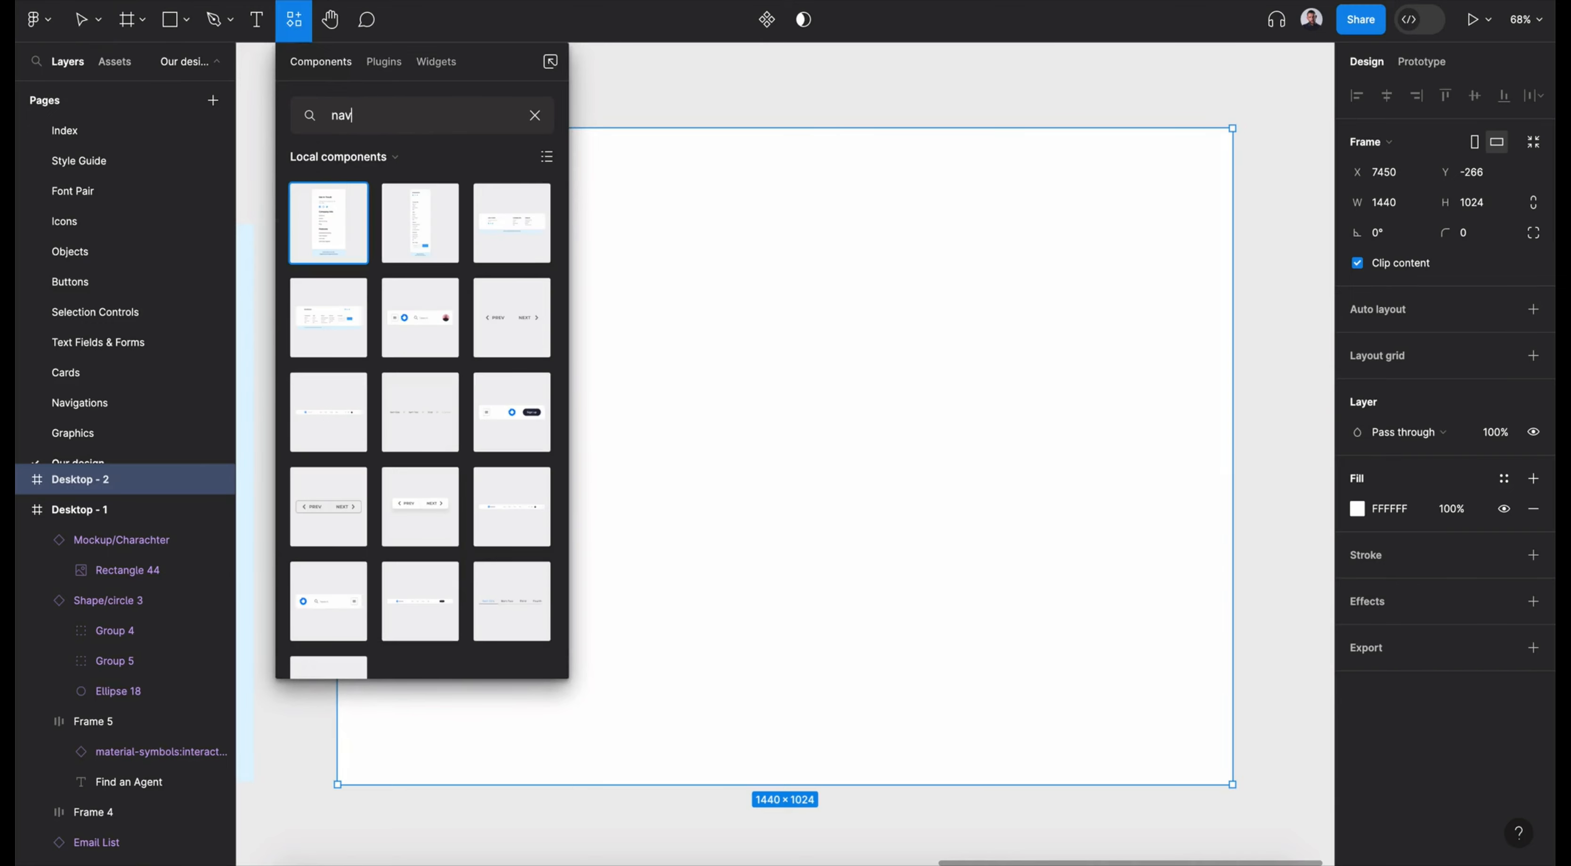
type("igation")
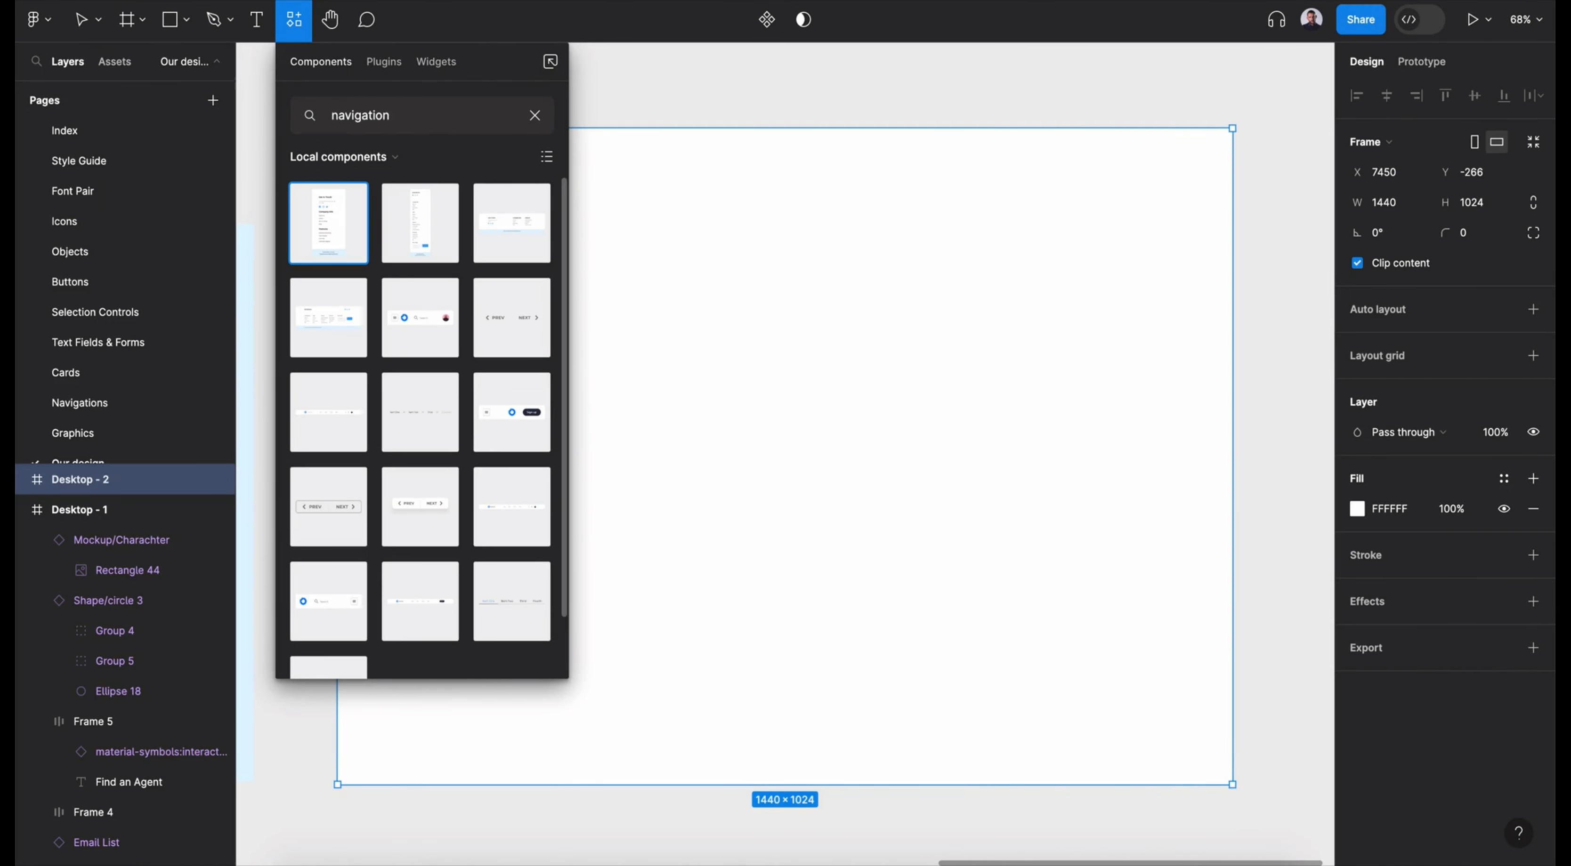
scroll(458, 400, "down", 2)
left_click_drag(418, 526, 897, 352)
left_click_drag(847, 416, 565, 151)
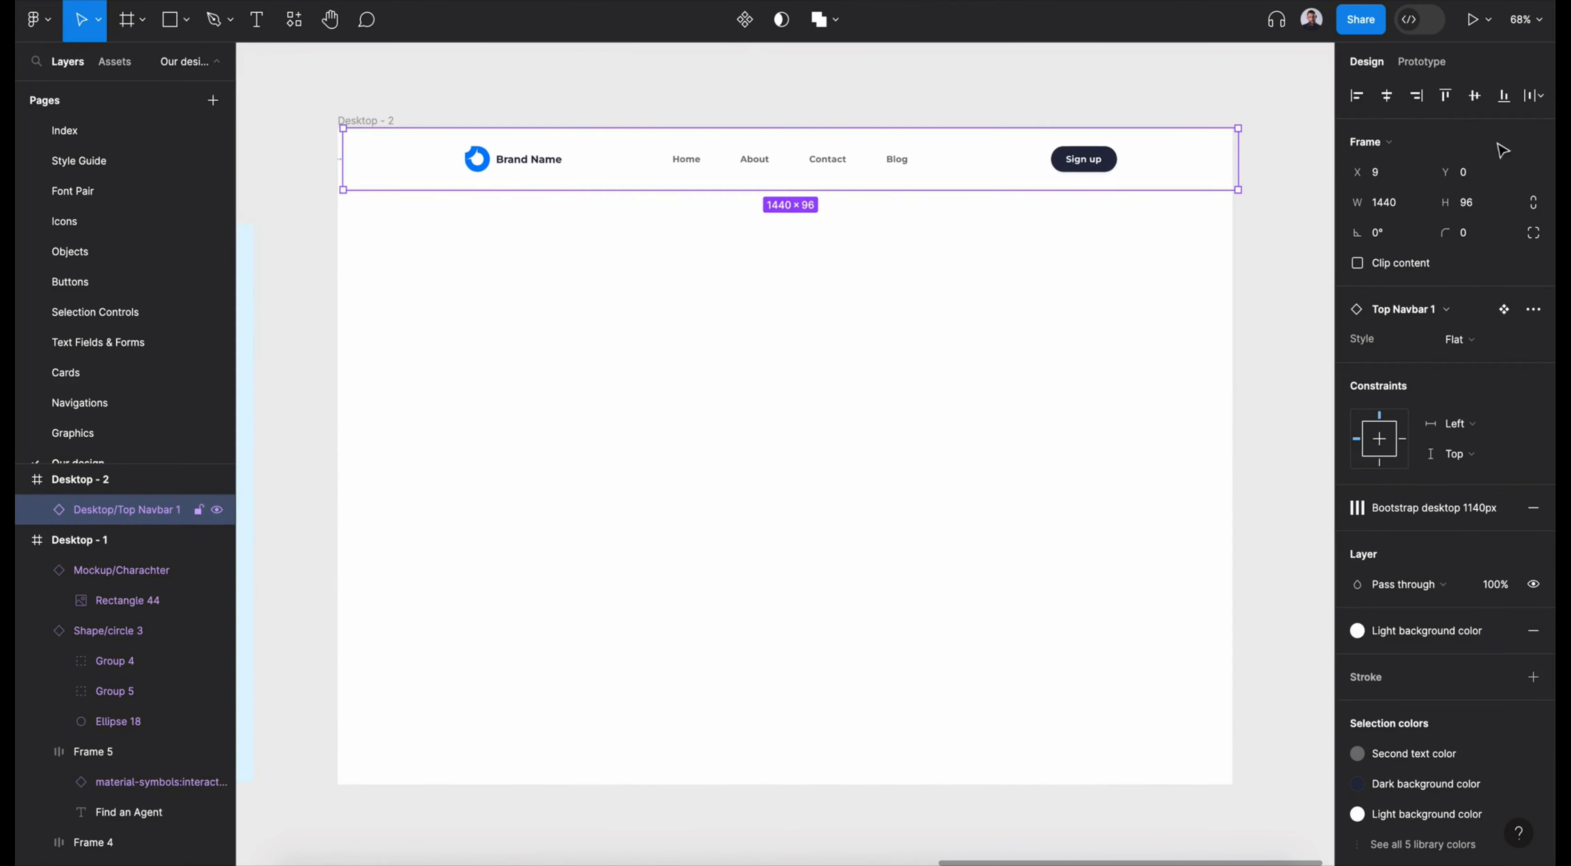
- Fill the Desktop - 2 frame with the Tonal background color
left_click(364, 120)
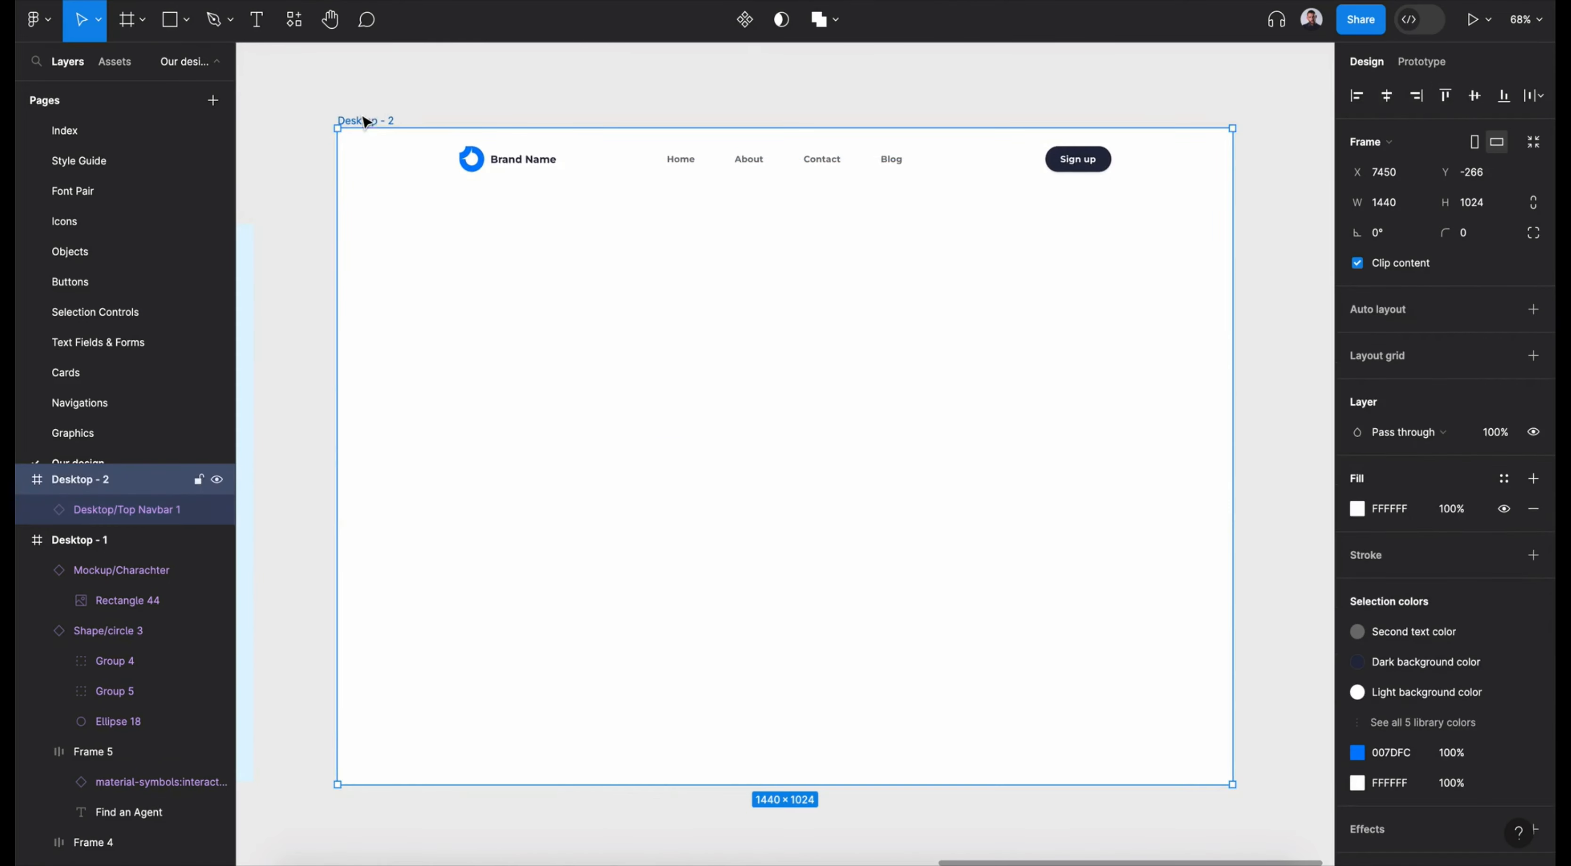
left_click(1504, 479)
left_click(1216, 830)
- Set the navbar's style to Transparent and replace its brand name with "EduCraft"
left_click(866, 137)
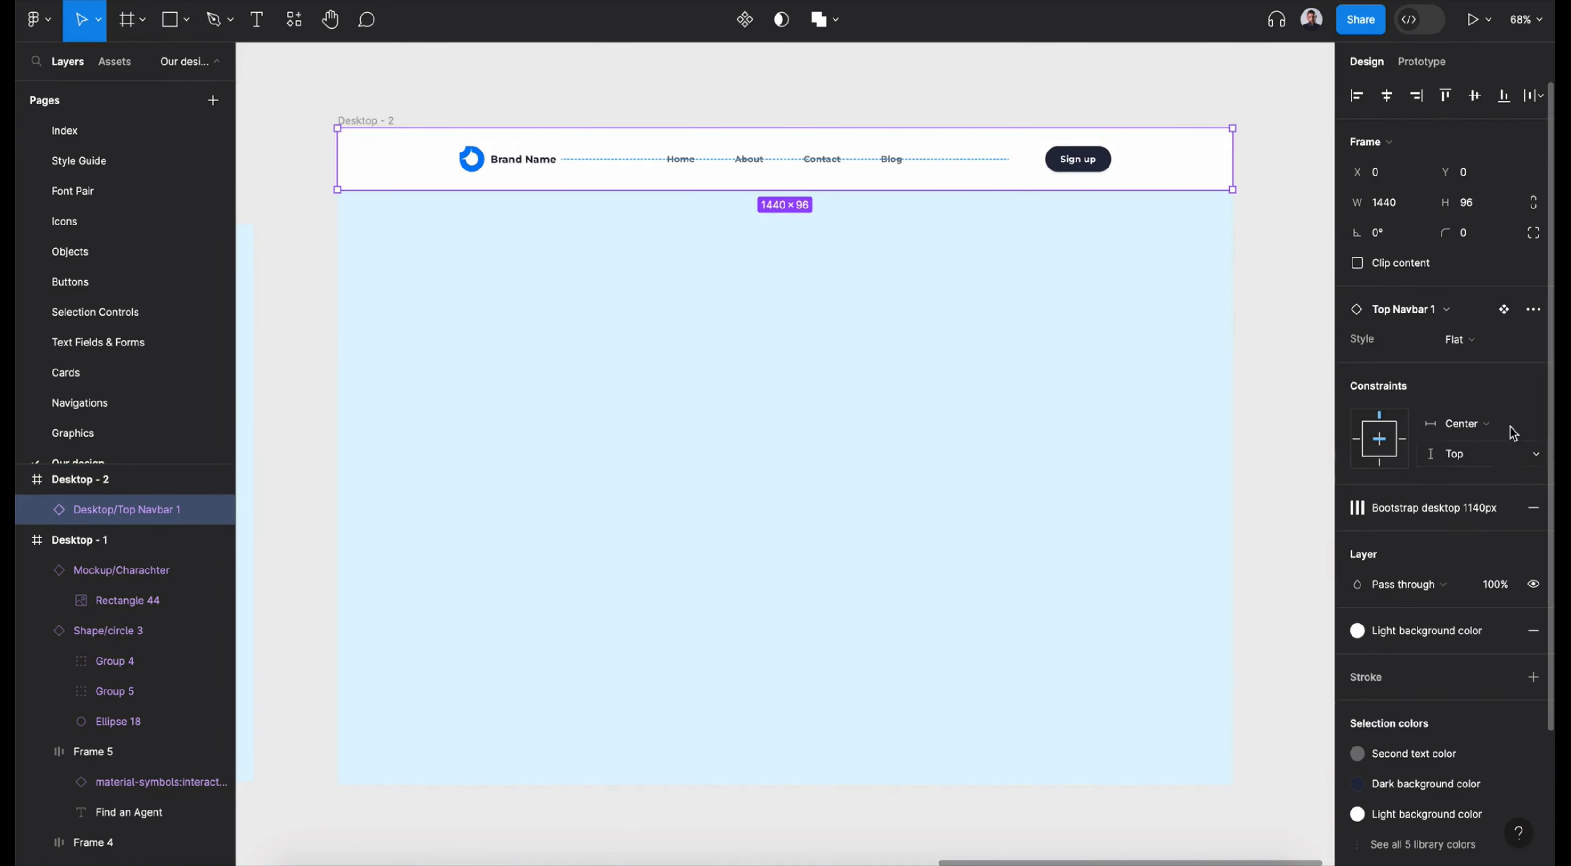
left_click(1476, 339)
left_click(1447, 427)
left_click(512, 158)
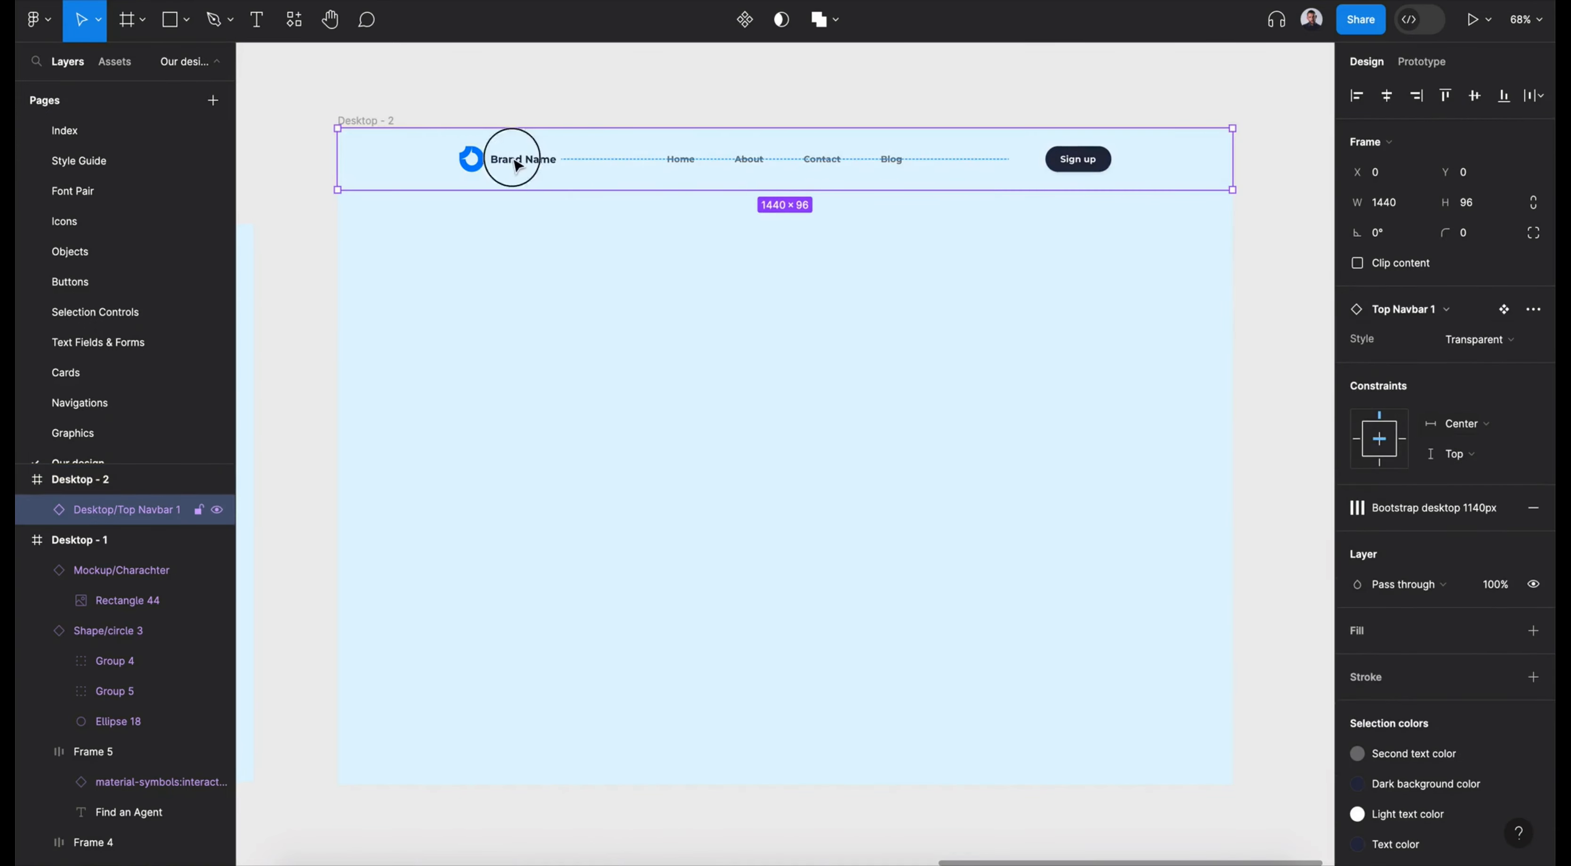
type("Learn")
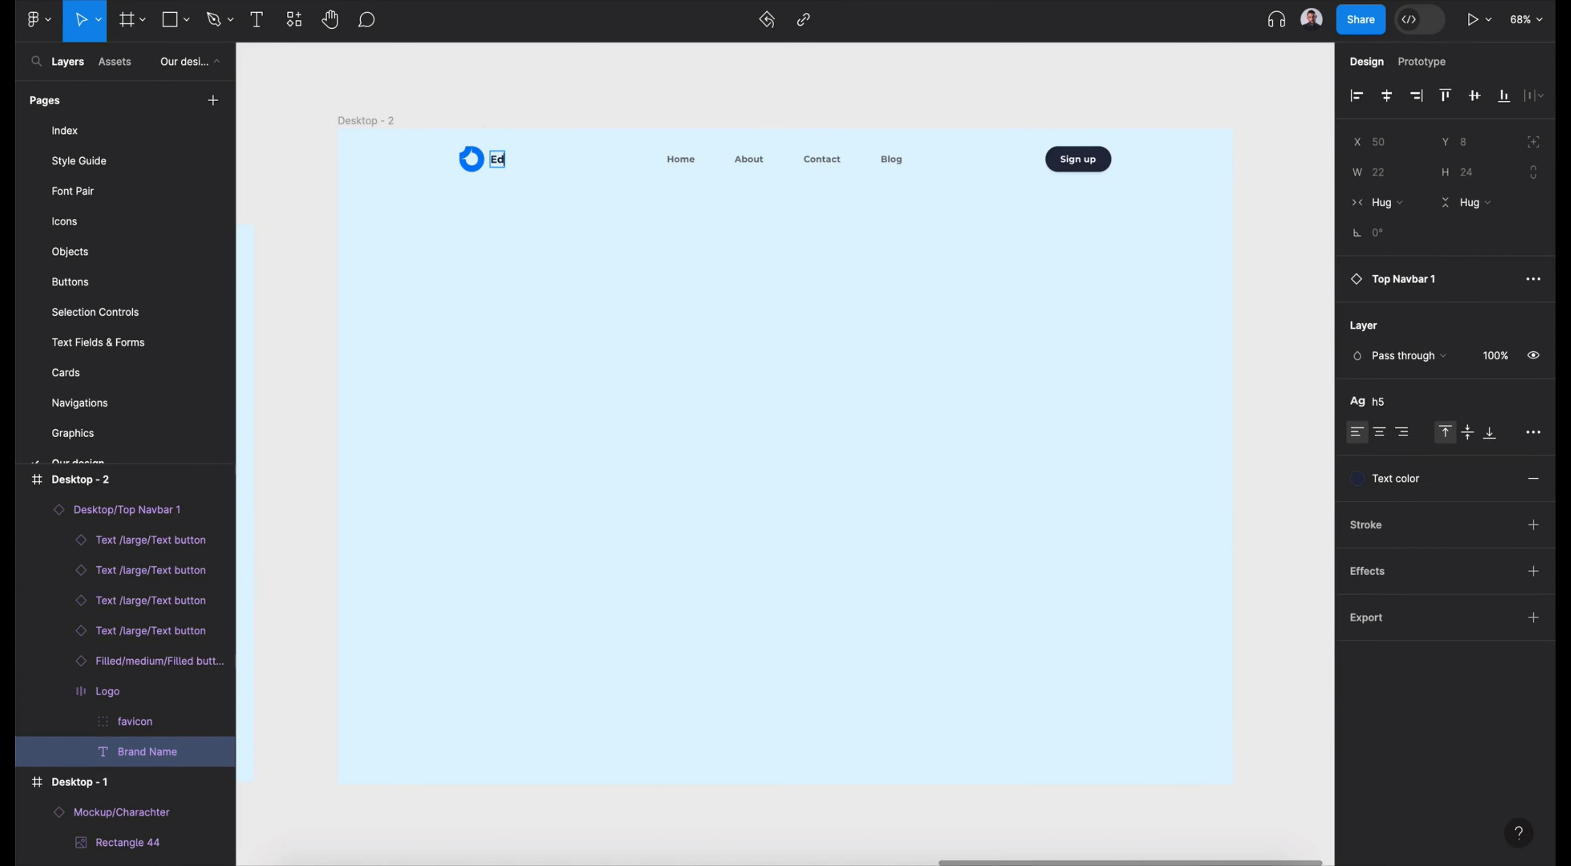
- Apply the second text color to the navbar's grey text and swap its Dark background color for Light background color
left_click(607, 175)
left_click(1422, 587)
scroll(1248, 679, "up", 15)
left_click(1224, 712)
left_click(1426, 618)
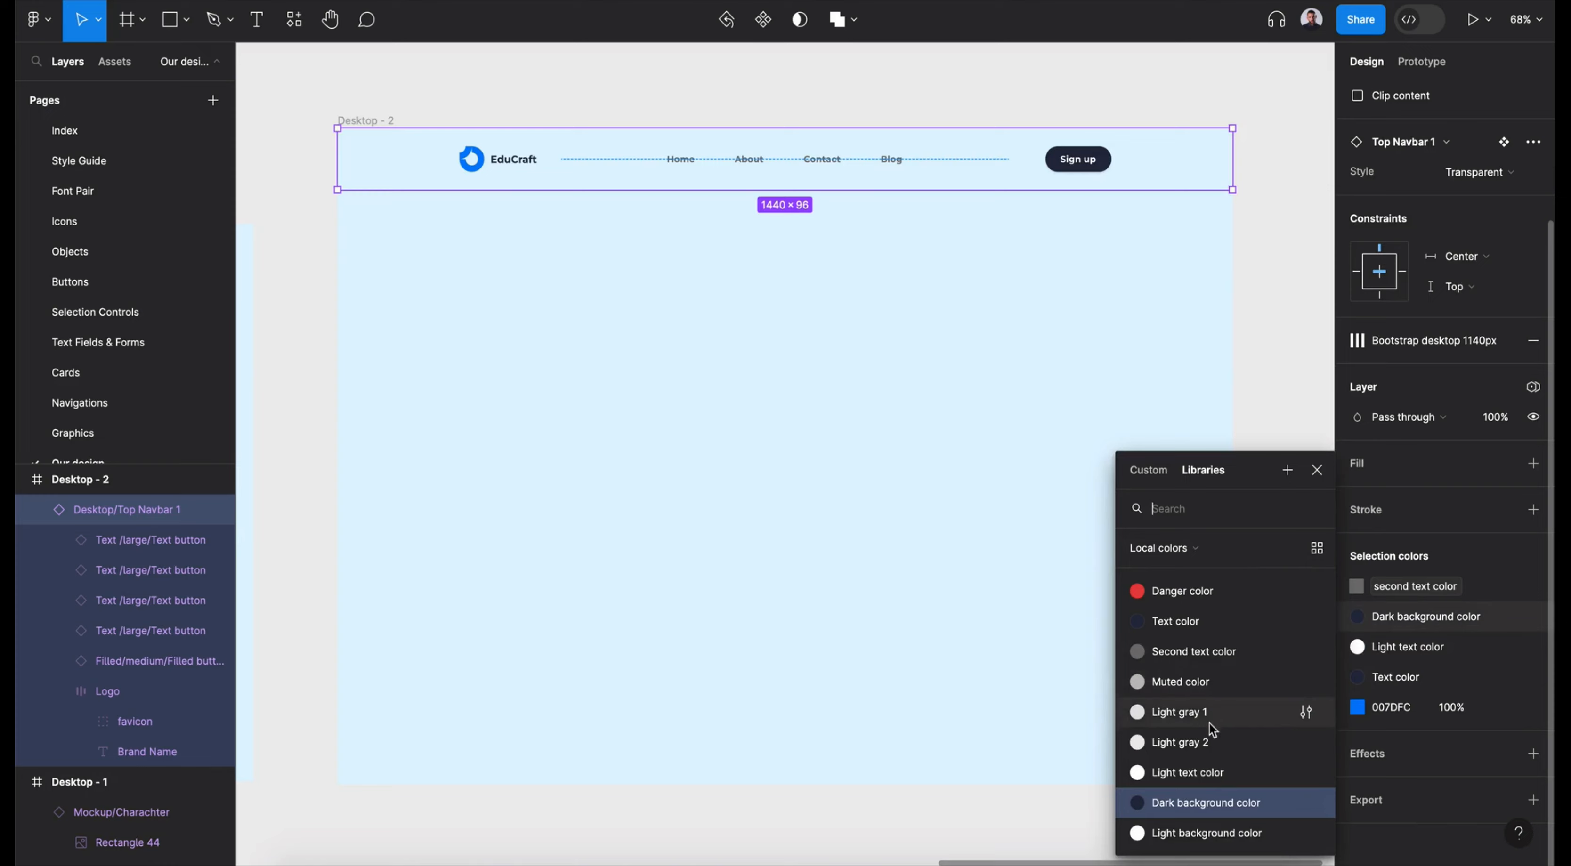
left_click(1211, 834)
- Set the Sign up button's label to the Text color
left_click(1082, 164)
left_click(1078, 159)
left_click(1357, 478)
key("Escape")
- Check the color applied to the Home, About, Contact and Blog links in the navbar
left_click(893, 157)
left_click(828, 159, "shift")
left_click(750, 159, "shift")
left_click(684, 160, "shift")
scroll(1443, 605, "down", 1)
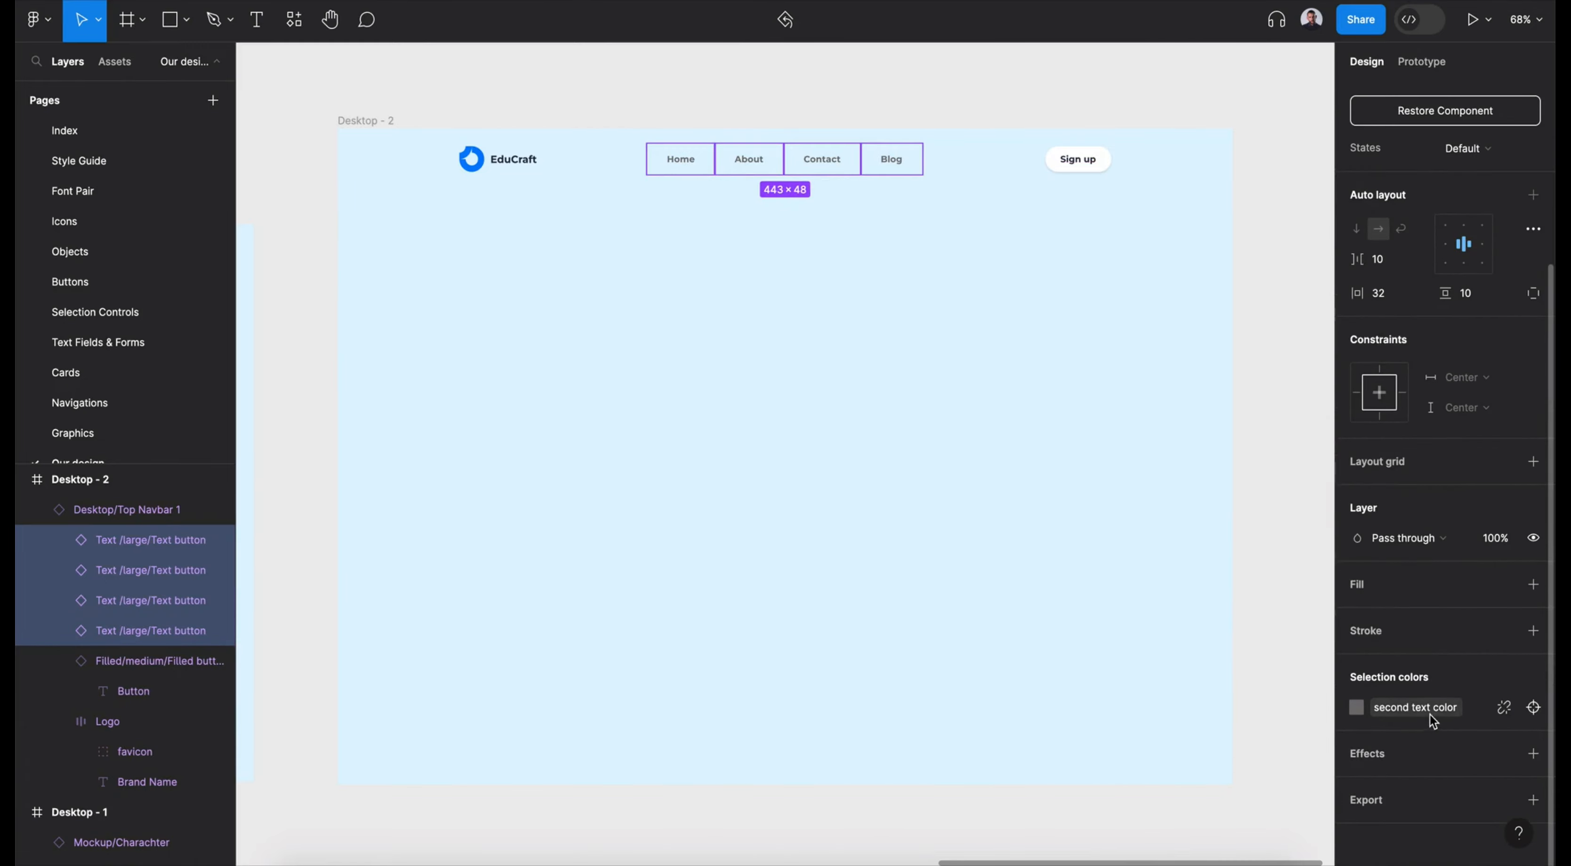
left_click(811, 416)
- Reduce the Desktop - 2 frame's height to about 923 and apply the Bootstrap desktop 1140px layout grid
left_click(378, 121)
left_click_drag(771, 785, 770, 720)
left_click(1504, 310)
left_click(1451, 454)
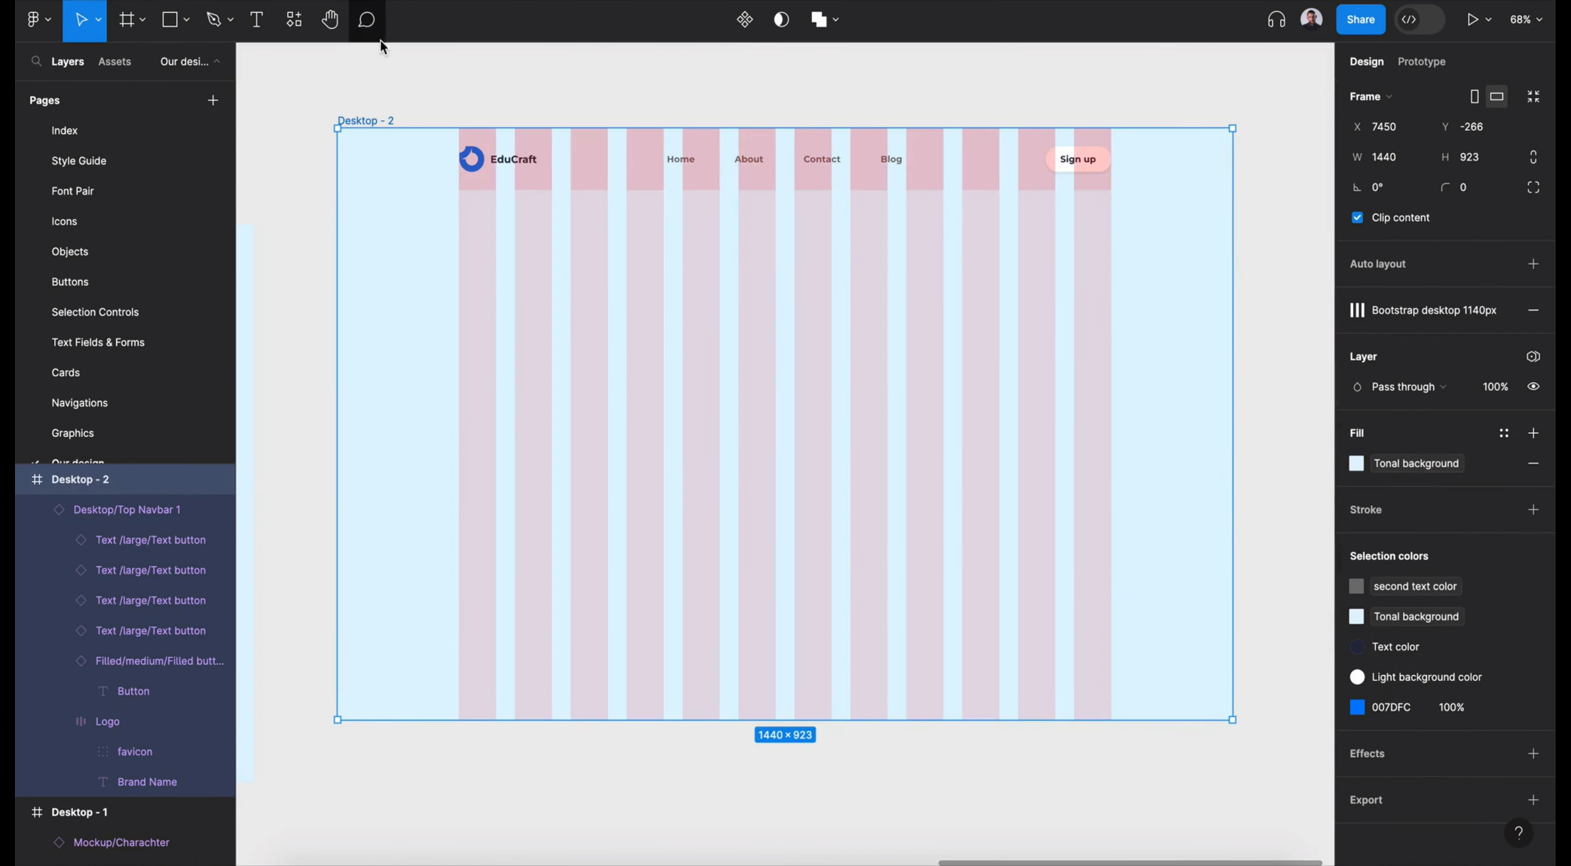
- Insert the Open Sans & Montserrat font pair component below the navbar, aligned with the logo at about X 196, Y 190
left_click(294, 19)
left_click(509, 128)
left_click(425, 304)
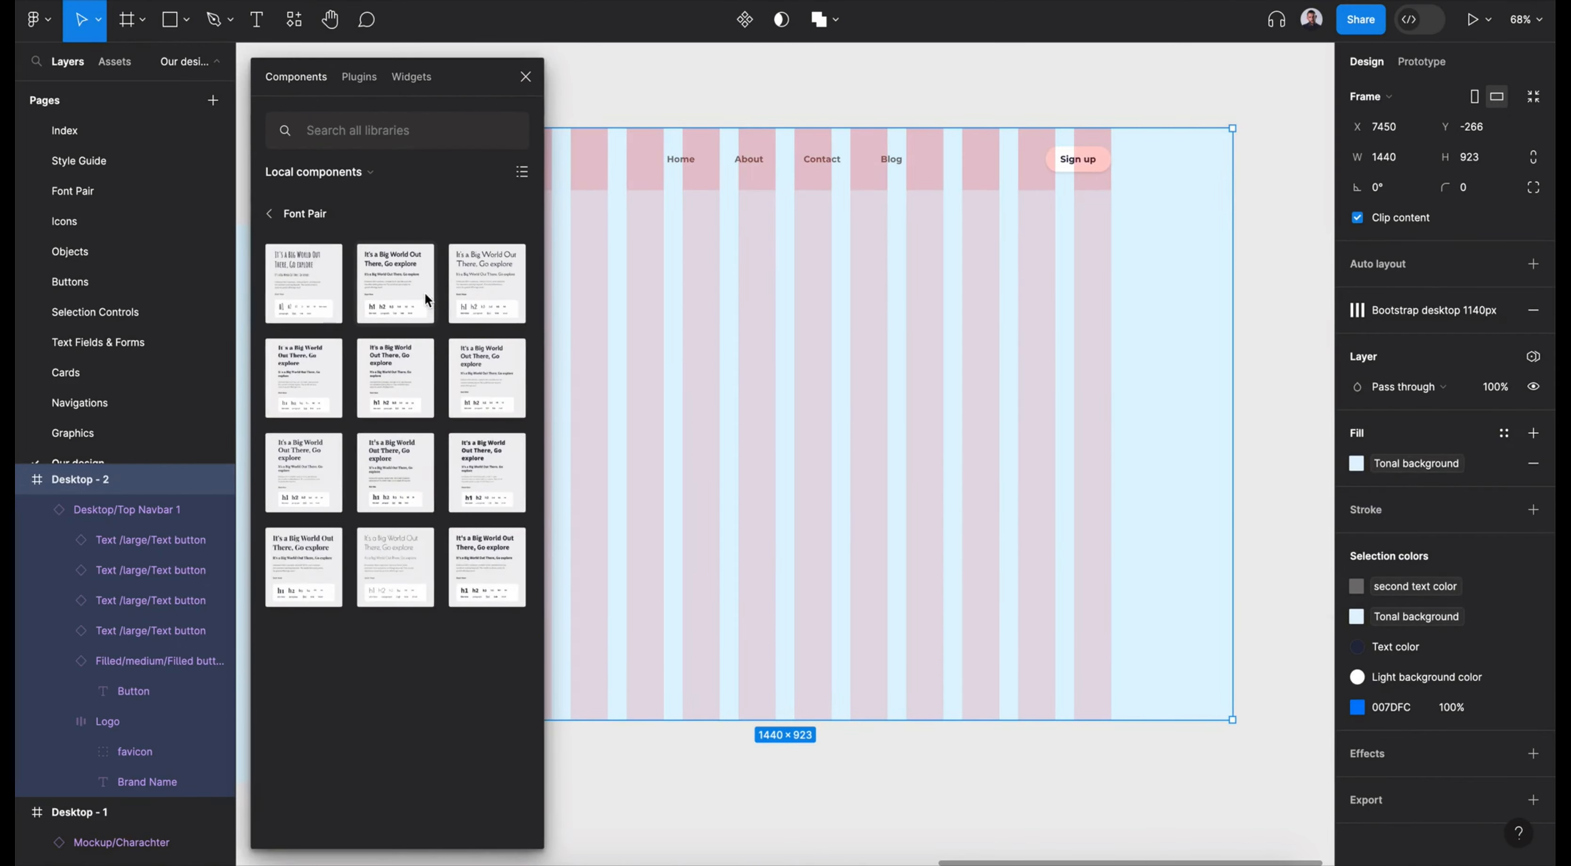
left_click_drag(460, 480, 730, 402)
left_click_drag(763, 320, 684, 345)
scroll(684, 346, "left", 4)
left_click_drag(937, 361, 787, 382)
- Hide the layout grid on the Desktop - 2 frame and close the component browser
left_click(598, 148)
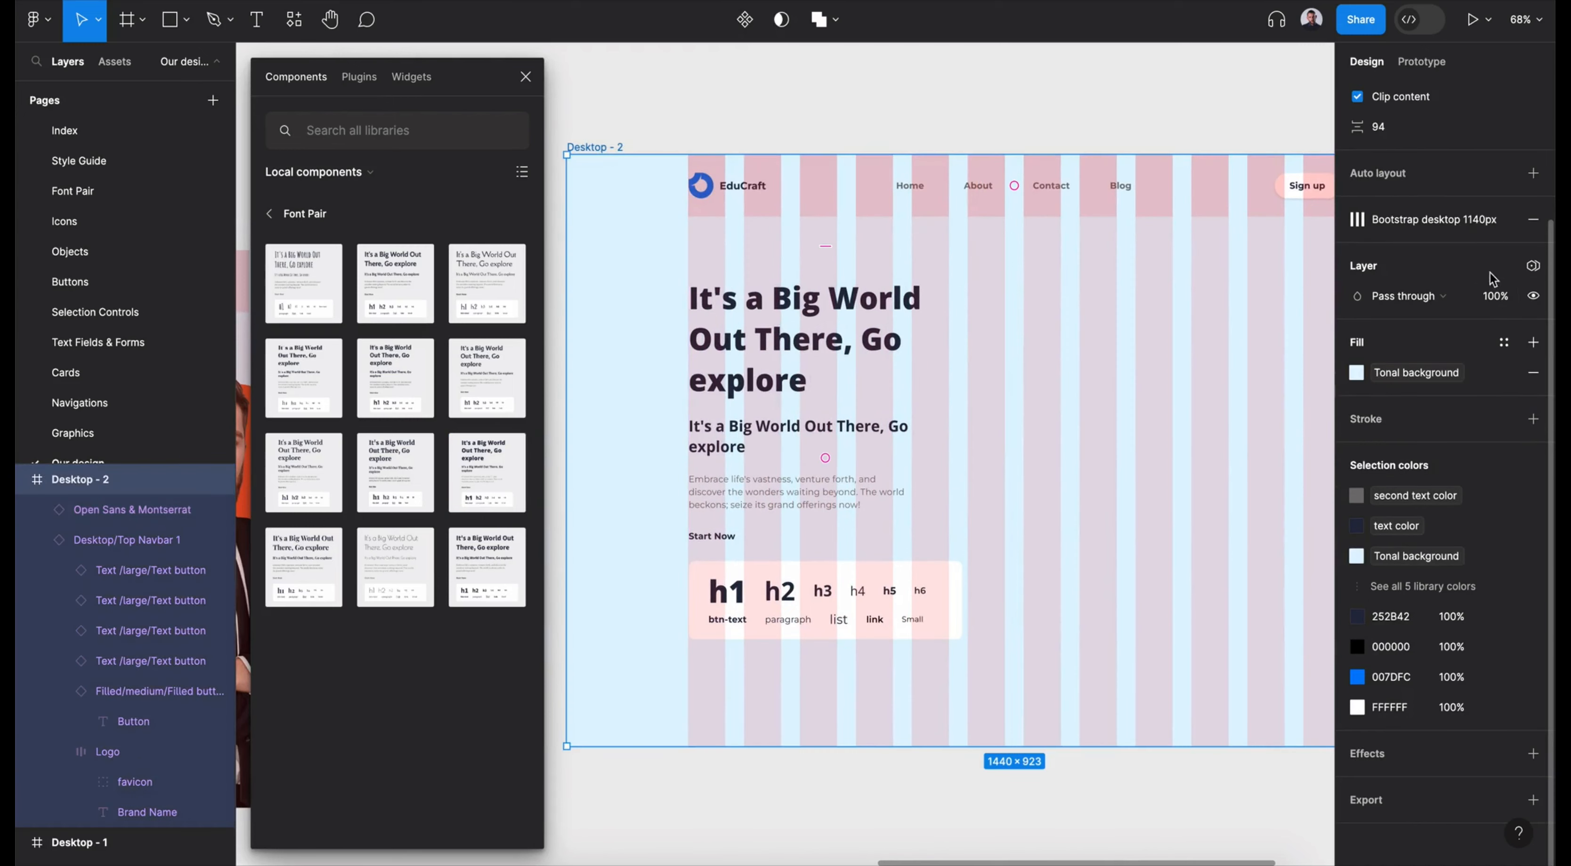
key("shift+g")
scroll(1291, 367, "down", 1)
scroll(1291, 368, "right", 1)
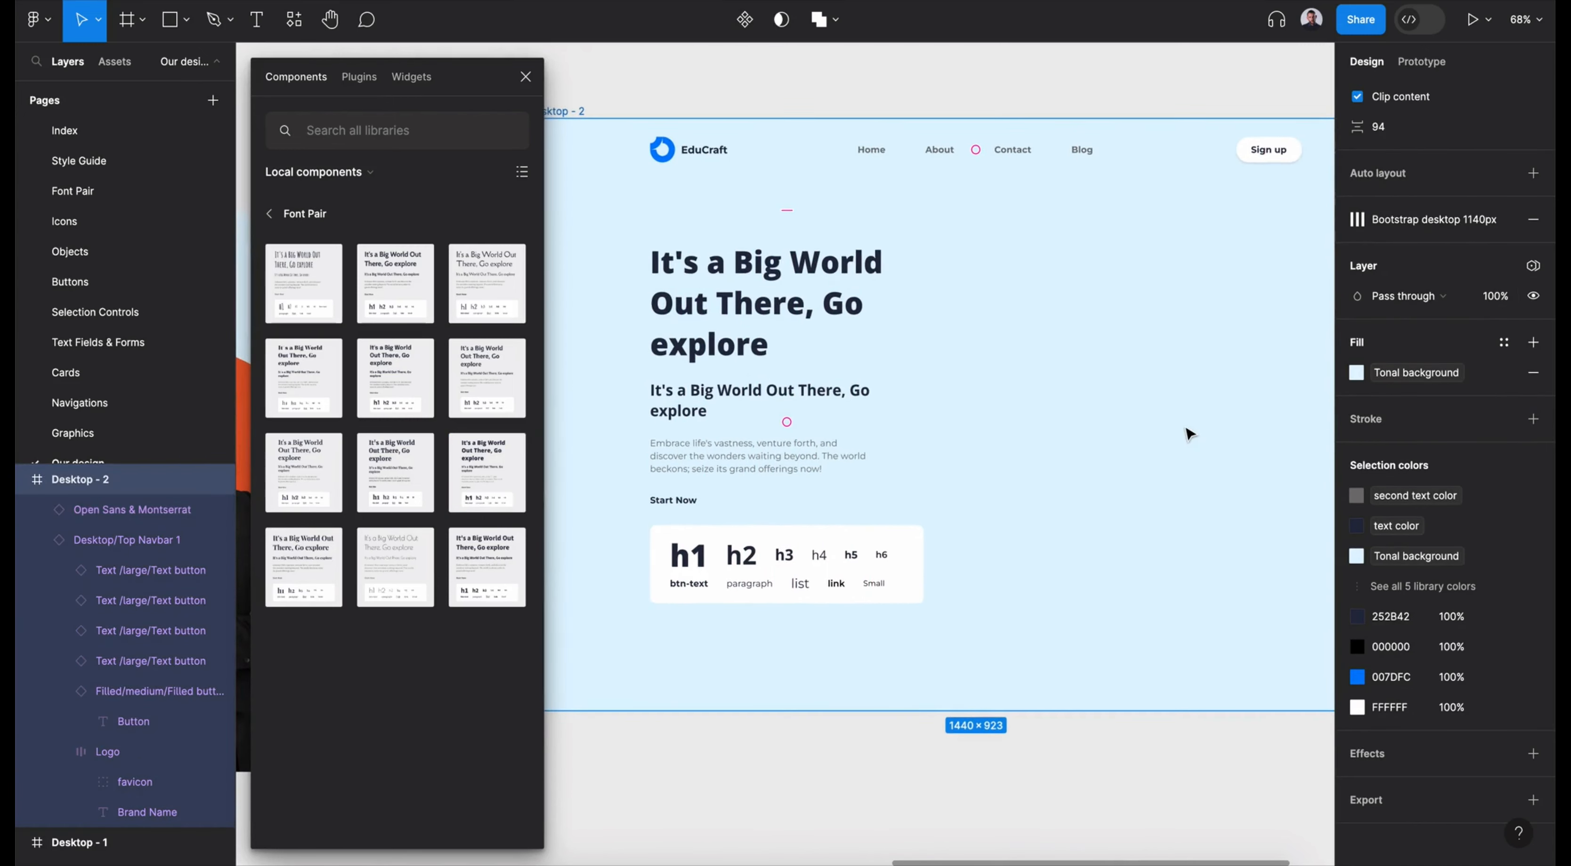
left_click(528, 80)
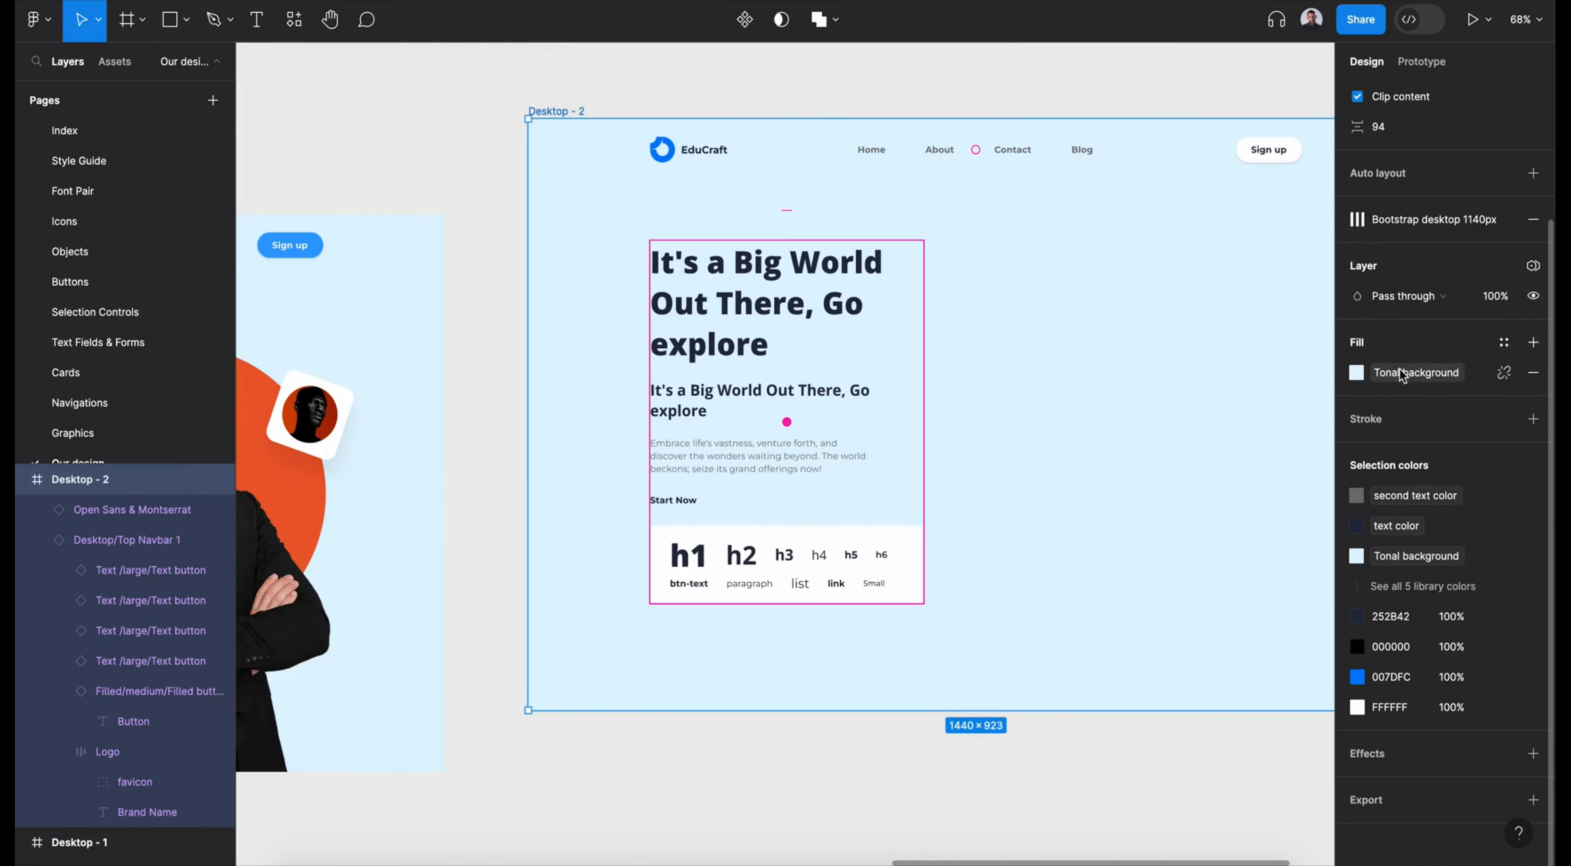
- Detach the Open Sans & Montserrat instance and delete its 24 px subheading and the Start Now text
scroll(1433, 287, "up", 3)
left_click(793, 413)
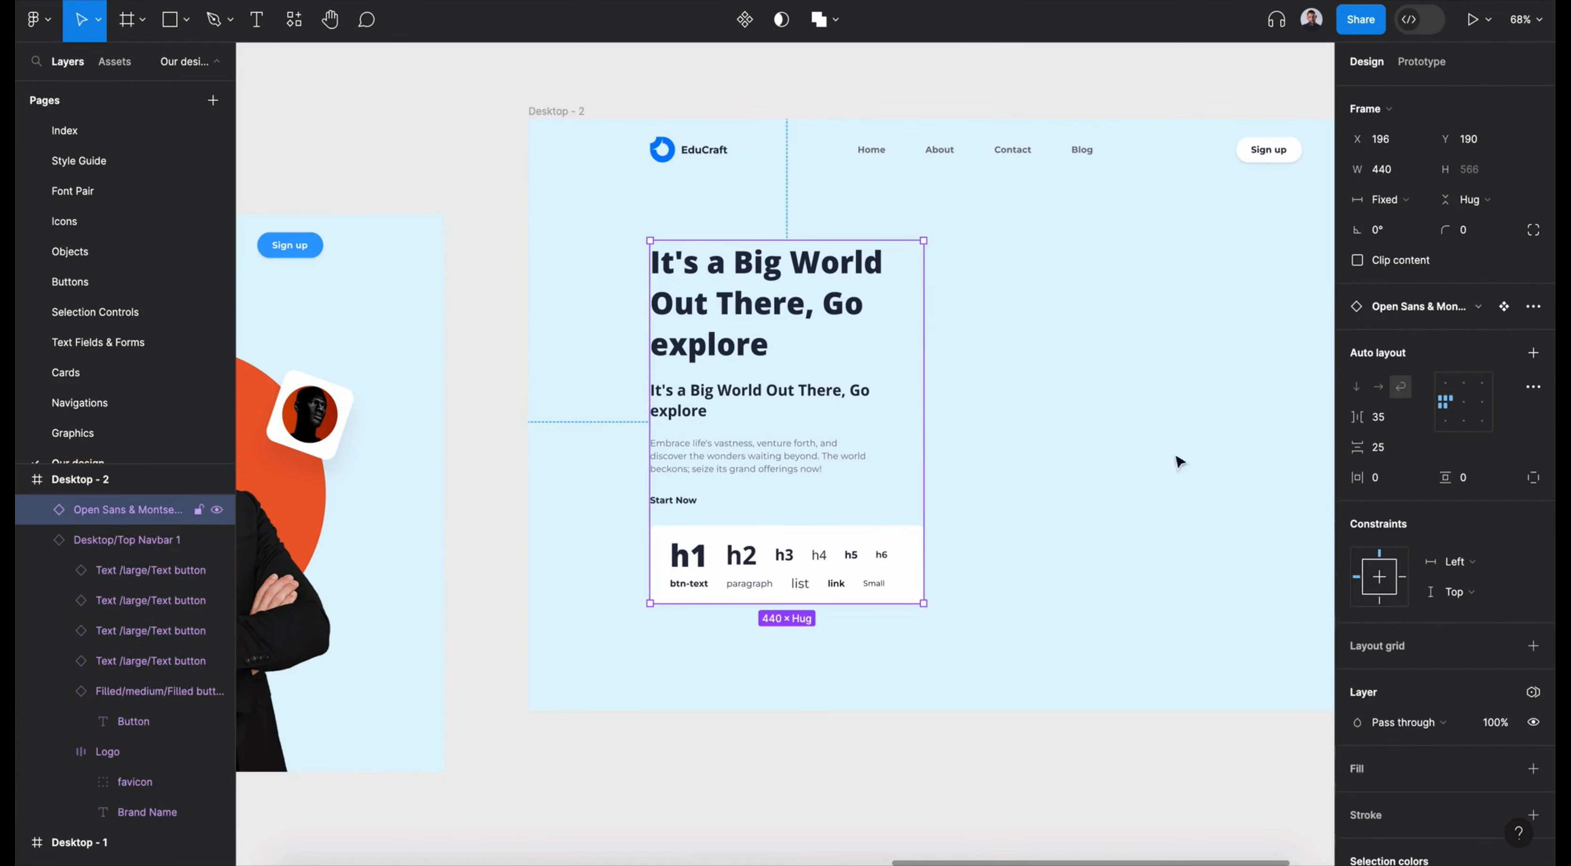
left_click(1533, 306)
left_click(1463, 344)
left_click(773, 414)
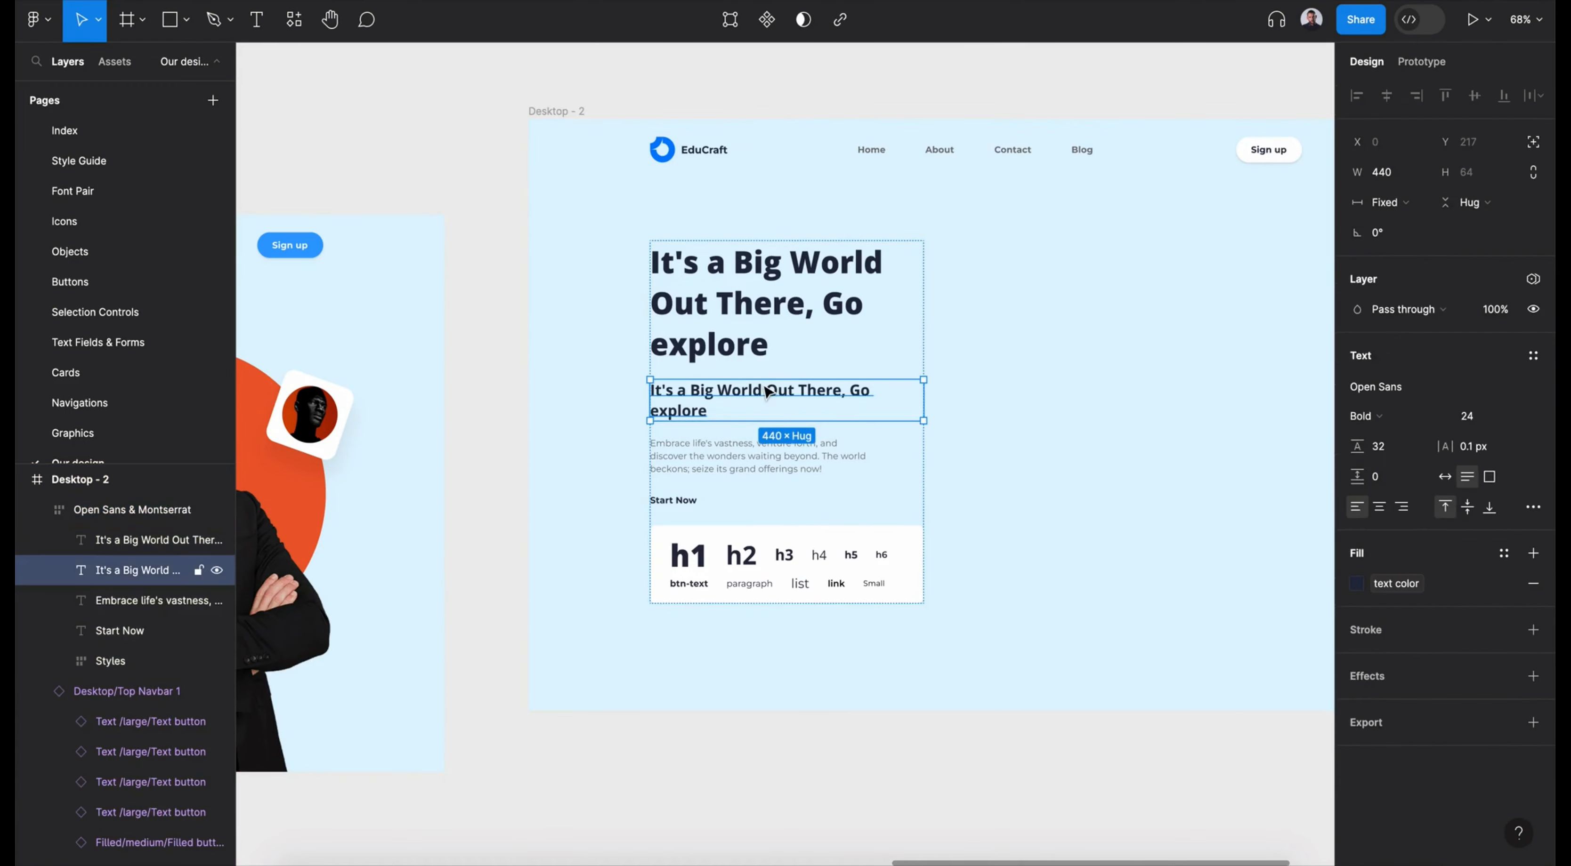
key("Delete")
left_click(682, 447)
key("Delete")
left_click(740, 490)
- Select all sample texts from h1 to small in the Styles frame and generate their text styles with the Styler plugin
left_click(59, 600)
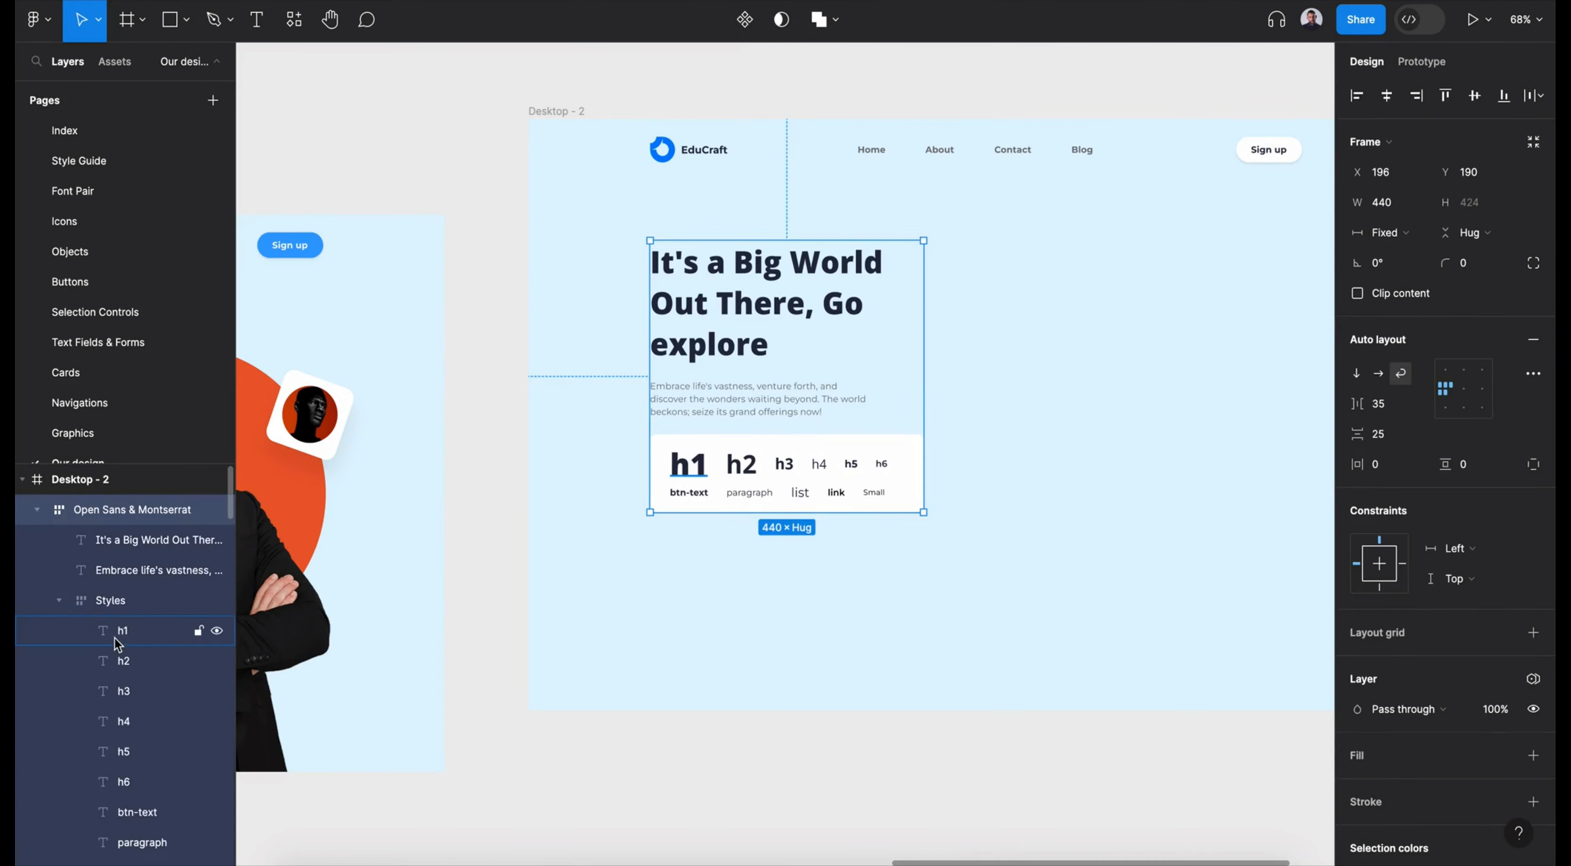
left_click(116, 635)
scroll(118, 648, "down", 3)
left_click(126, 750, "shift")
left_click(296, 21)
left_click(384, 62)
left_click(393, 112)
type("styler")
left_click(542, 196)
left_click(515, 269)
- Delete the Styles frame and move the heading and paragraph block to about X 195, Y 214
left_click(922, 473)
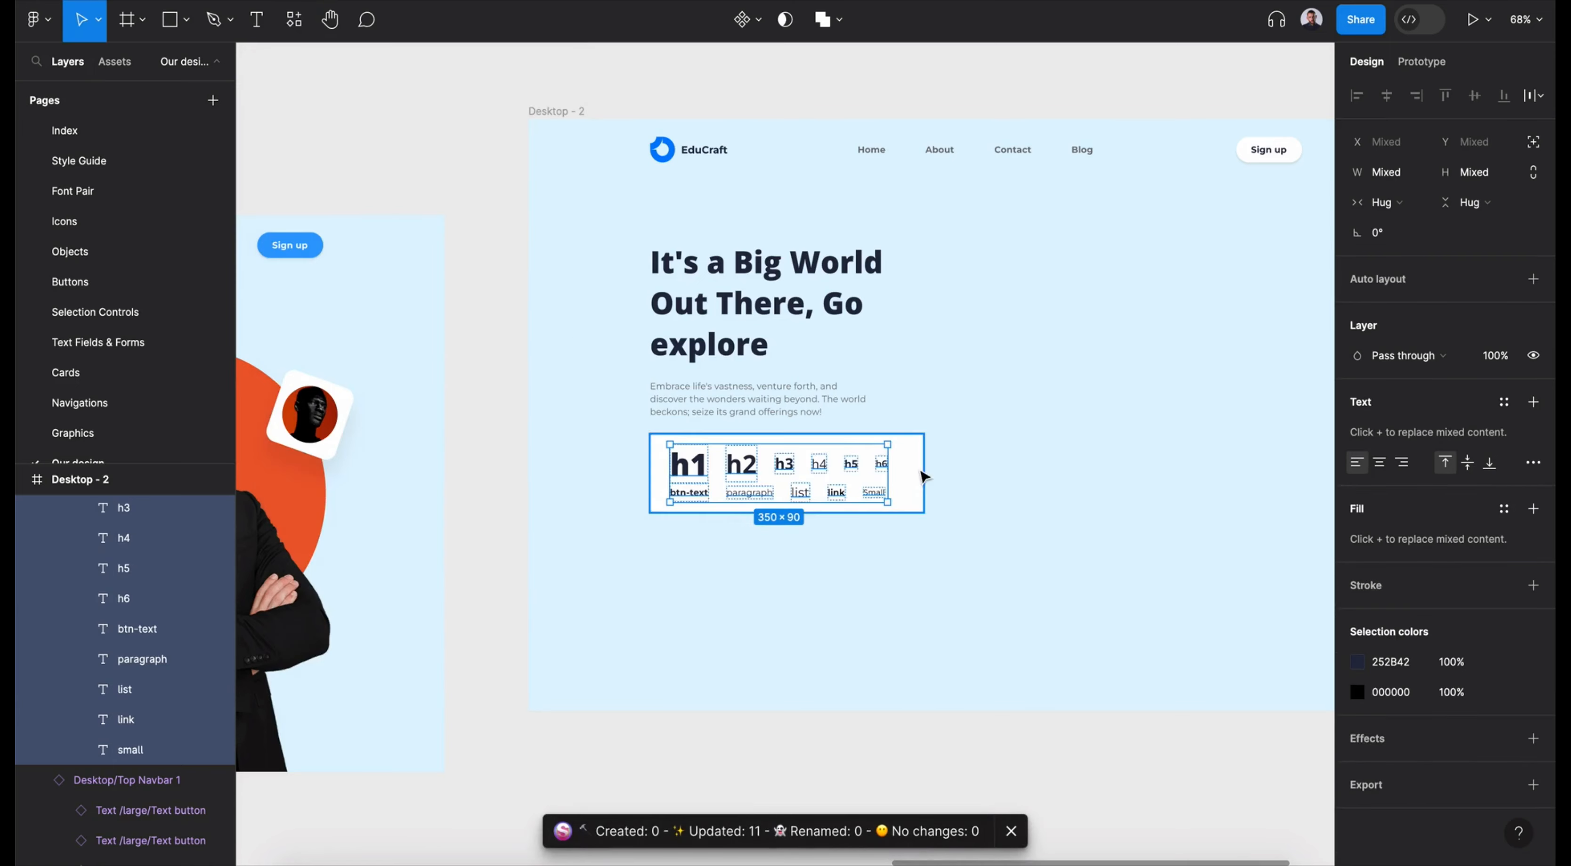
key("Delete")
left_click_drag(740, 306, 738, 321)
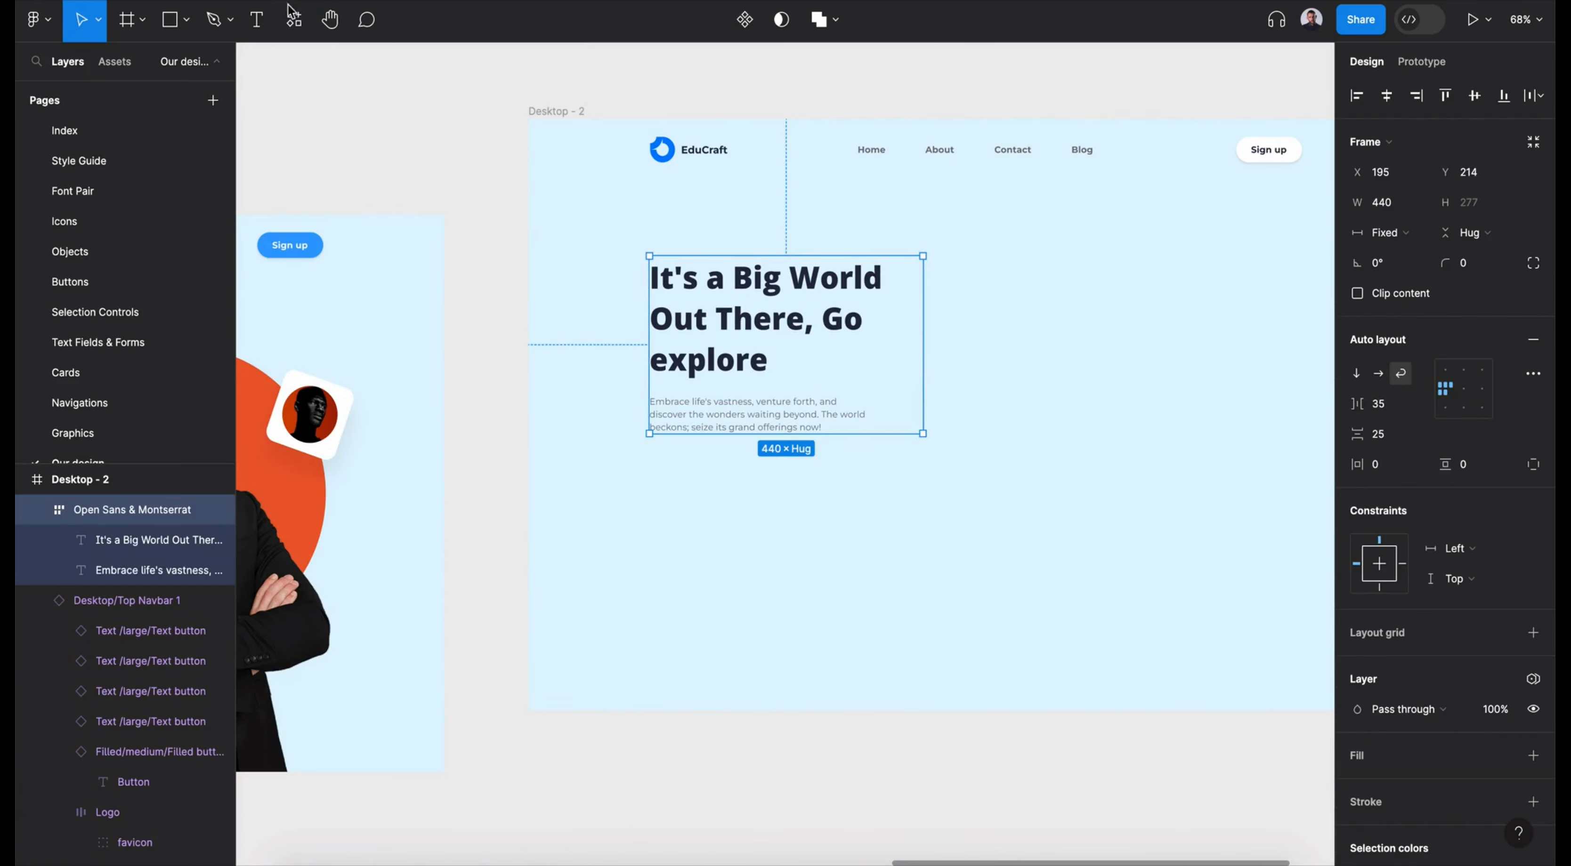
- Search the local components for "fill button"
left_click(295, 19)
key("shift+i")
type("button")
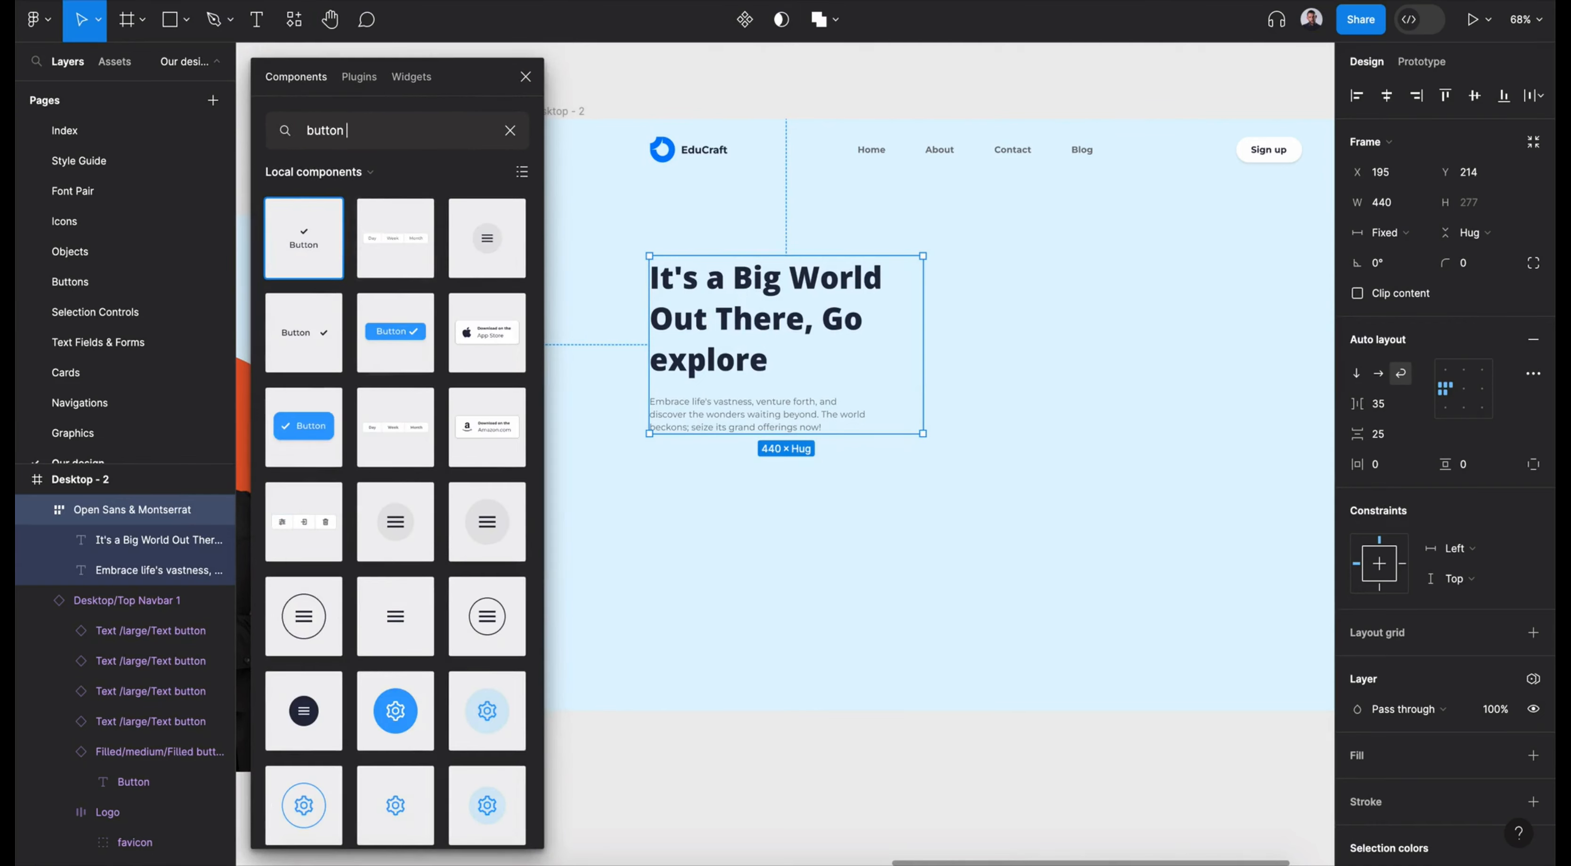
left_click(368, 172)
left_click(367, 174)
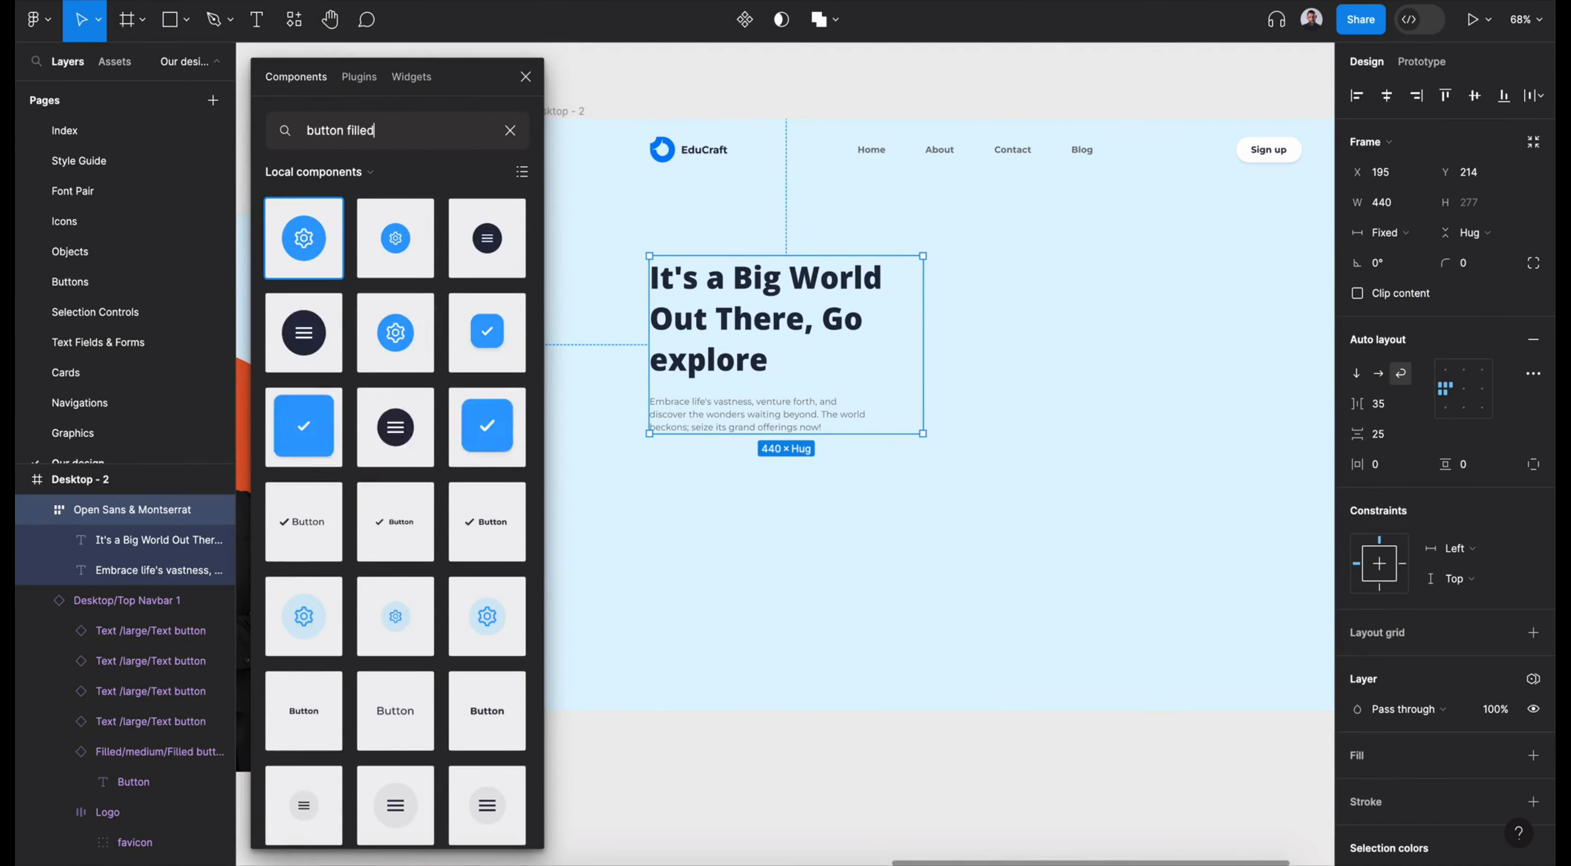
type("button")
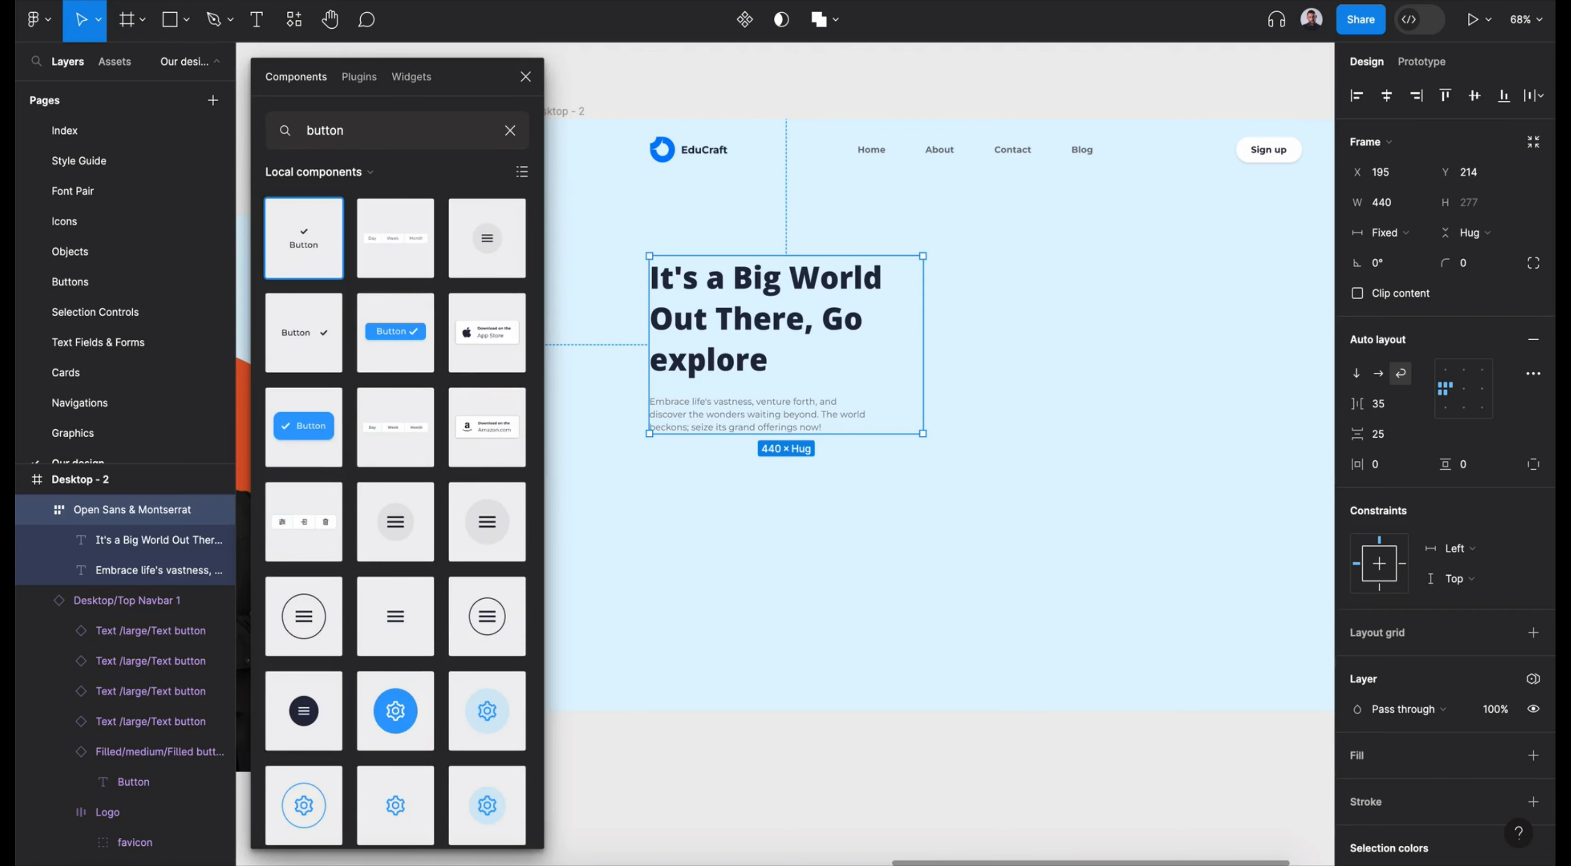
key("ctrl+a")
key("BackSpace")
type("fill")
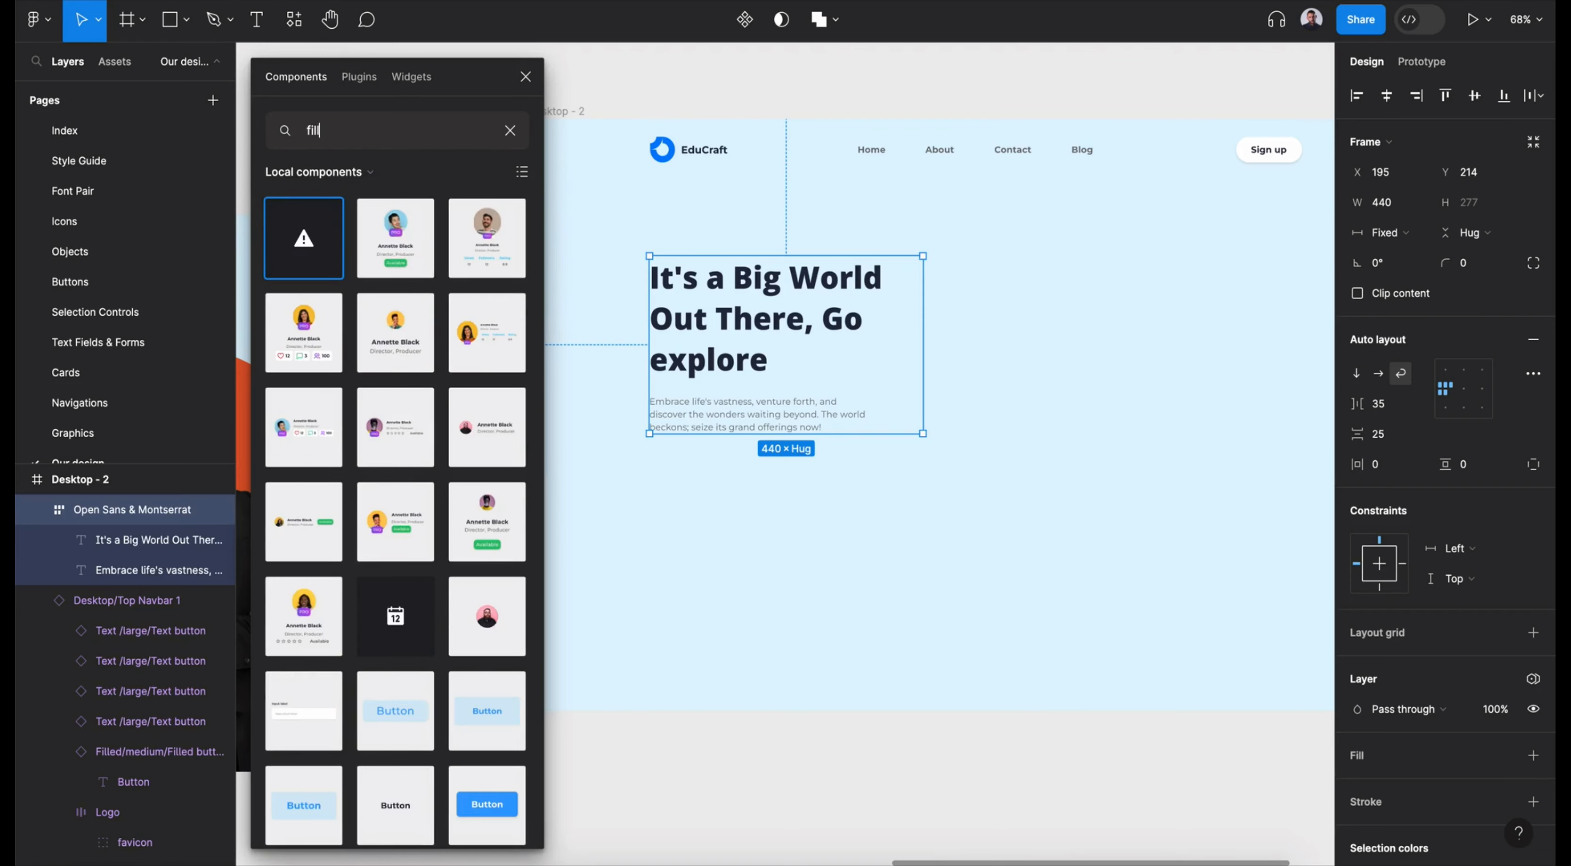
type(" button")
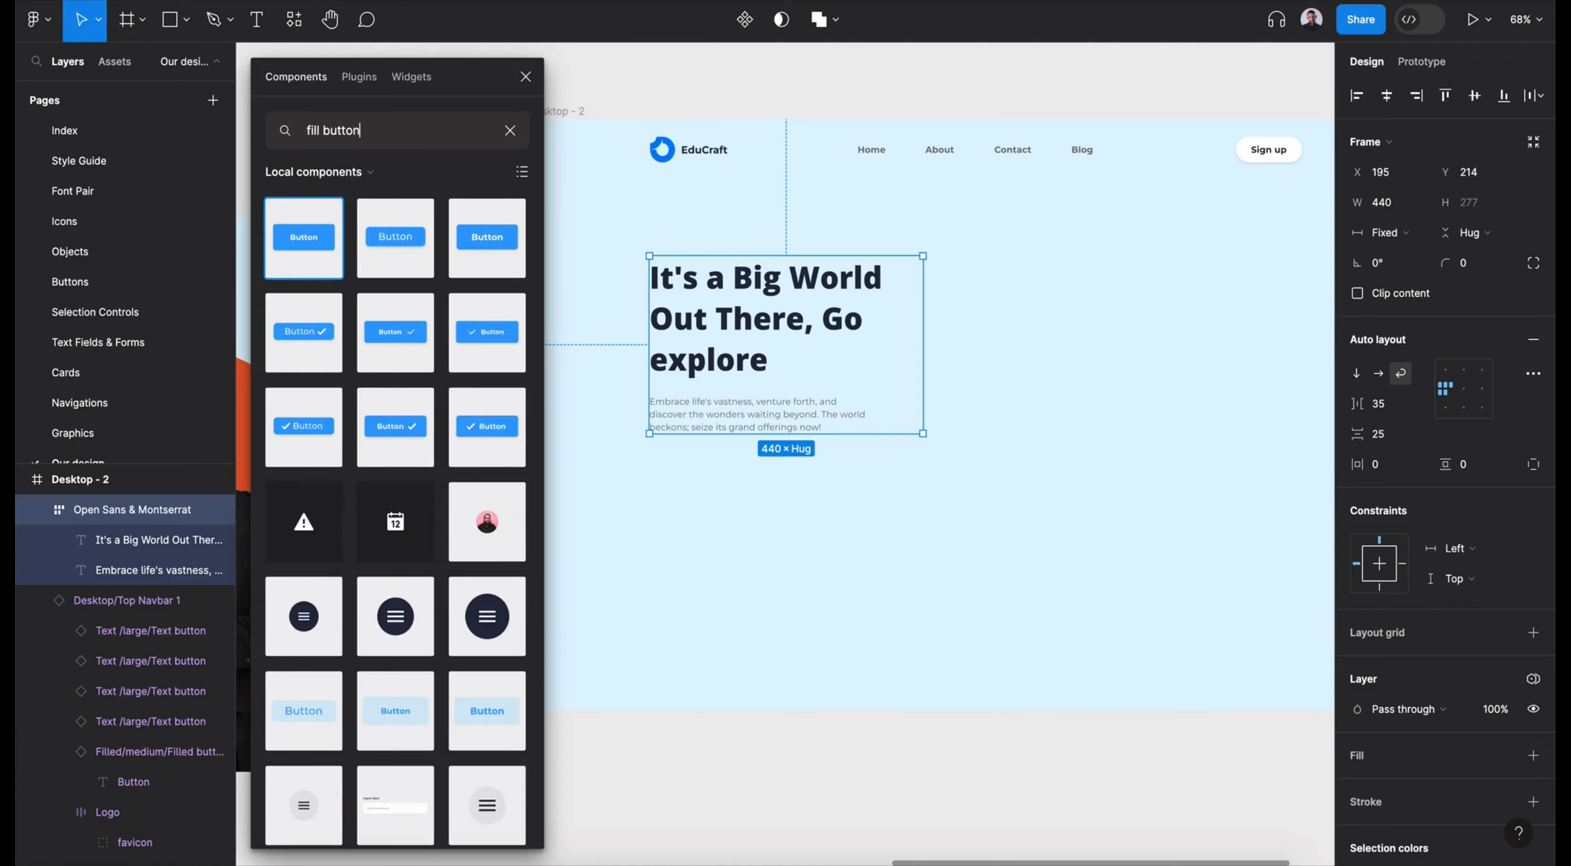
- Insert a large Filled button below the paragraph at about X 195, Y 551 and close the component browser
left_click_drag(289, 247, 814, 501)
left_click_drag(792, 496, 678, 491)
left_click(1422, 344)
left_click(1397, 485)
left_click(1414, 512)
left_click(1399, 546)
left_click(525, 76)
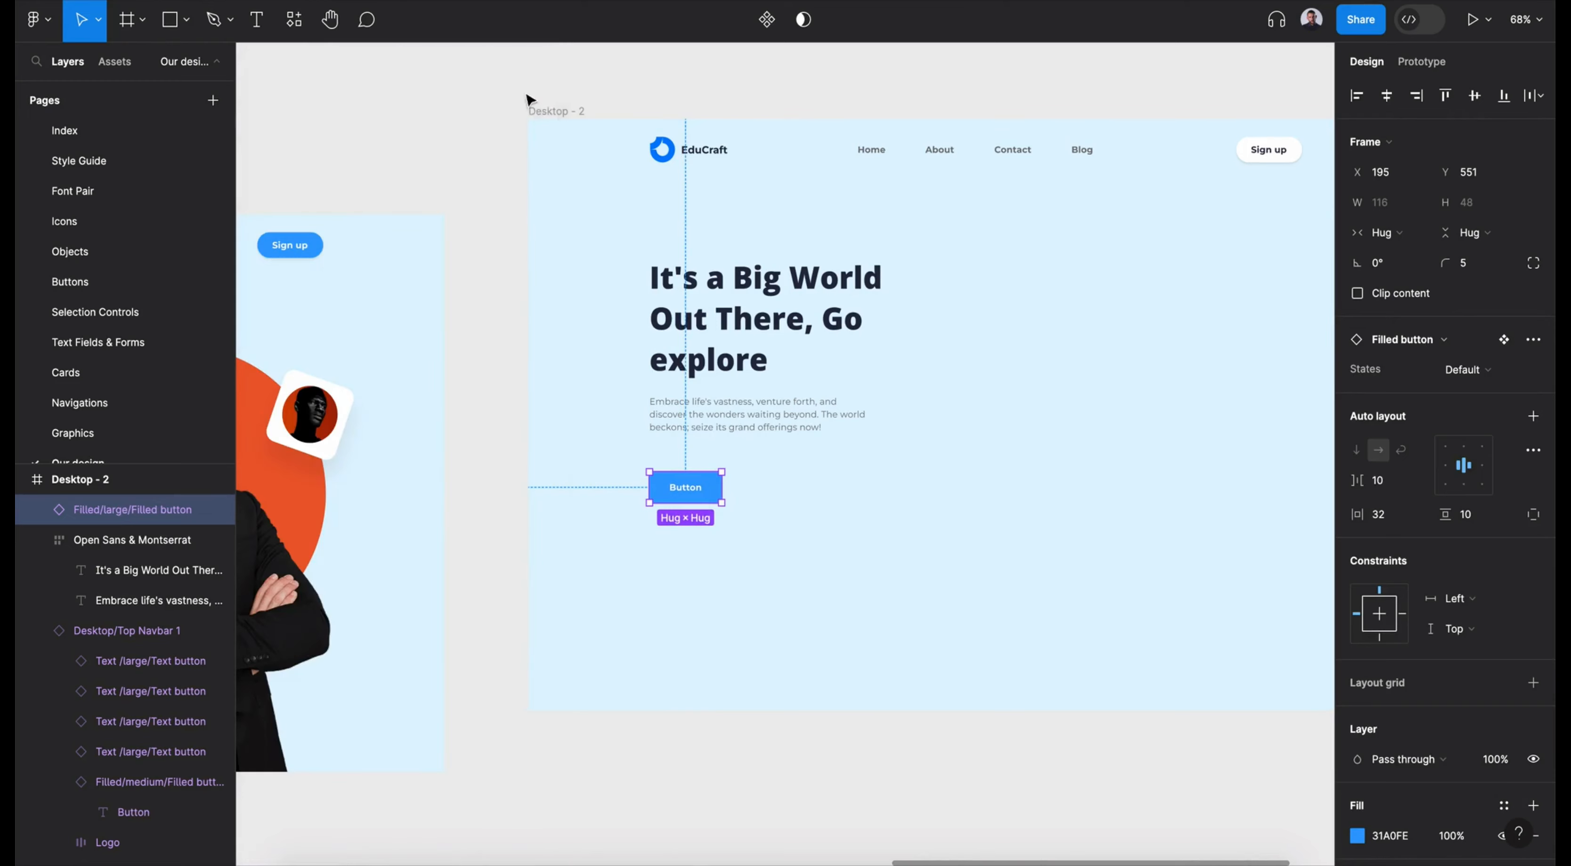
- Change the button's label to "Join Class" and set its corner radius to 25
scroll(634, 543, "up", 5)
double_click(682, 478)
double_click(682, 478)
type("Join Class")
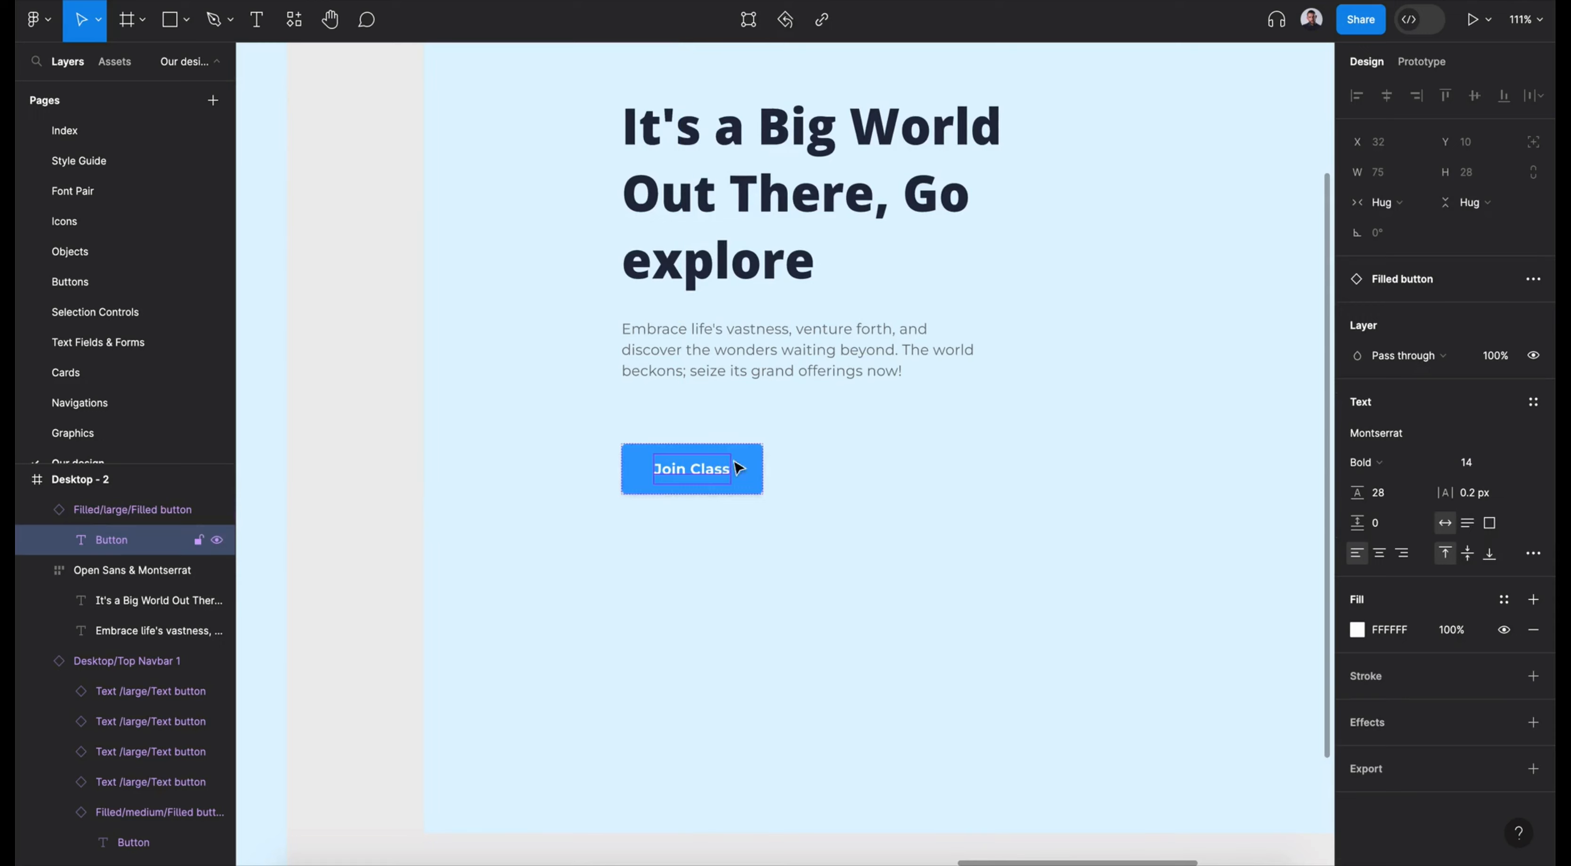
key("Escape")
key("Escape")
left_click(1470, 269)
type("25")
key("Return")
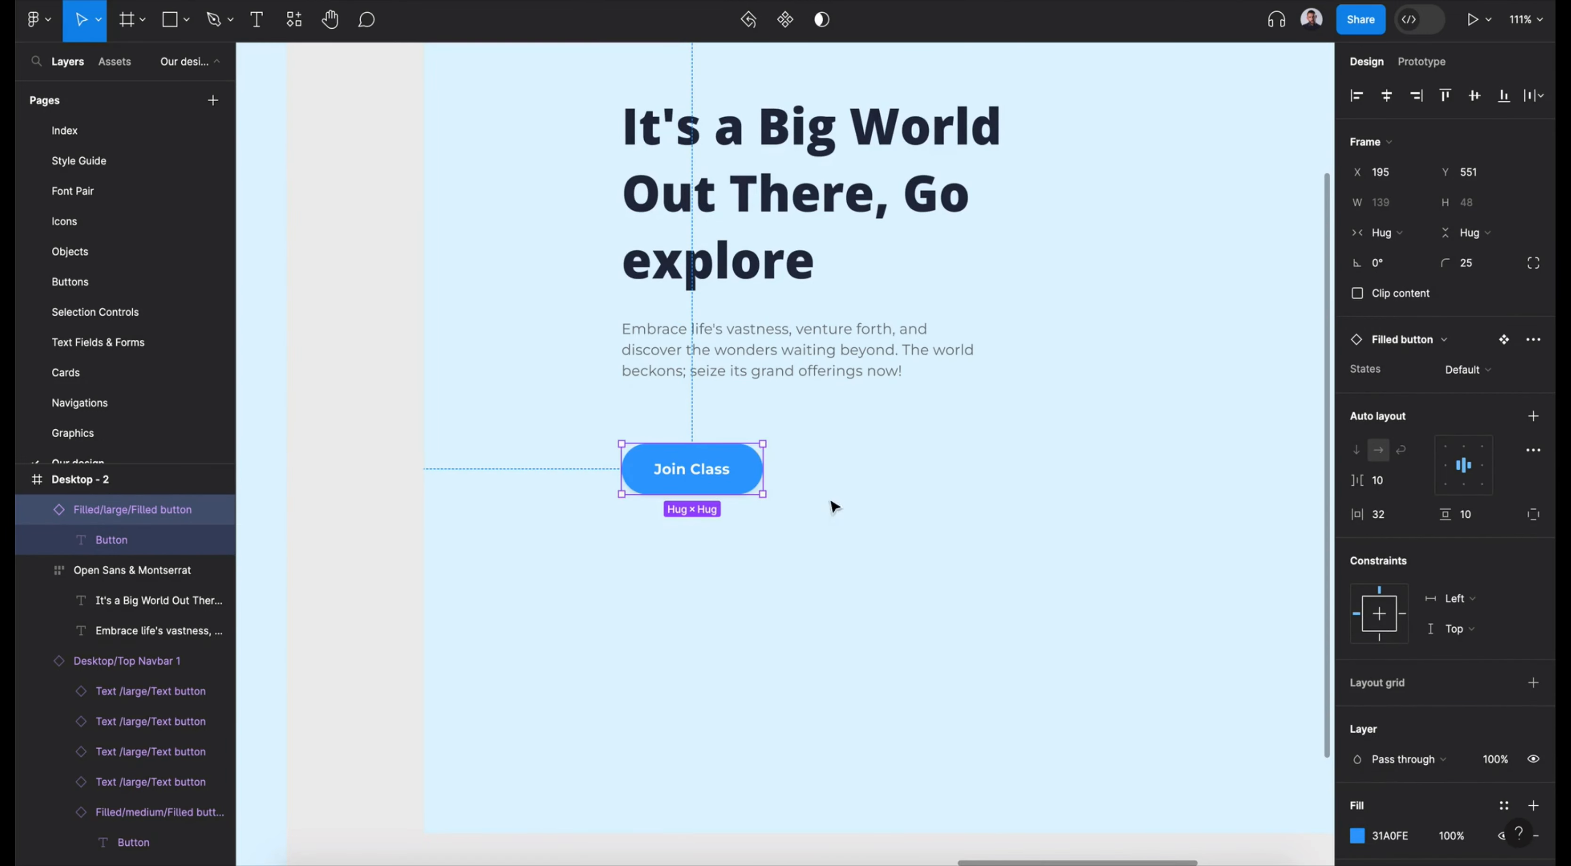
- Apply primary color to the Join Class button's fill and place a duplicate beside it at about X 352, Y 551
left_click(1504, 805)
left_click(1217, 597)
scroll(992, 552, "up", 2)
scroll(992, 553, "right", 2)
left_click_drag(672, 550, 829, 551)
- Apply the Light text color style to the original Join Class button's label
scroll(1360, 666, "down", 3)
double_click(614, 556)
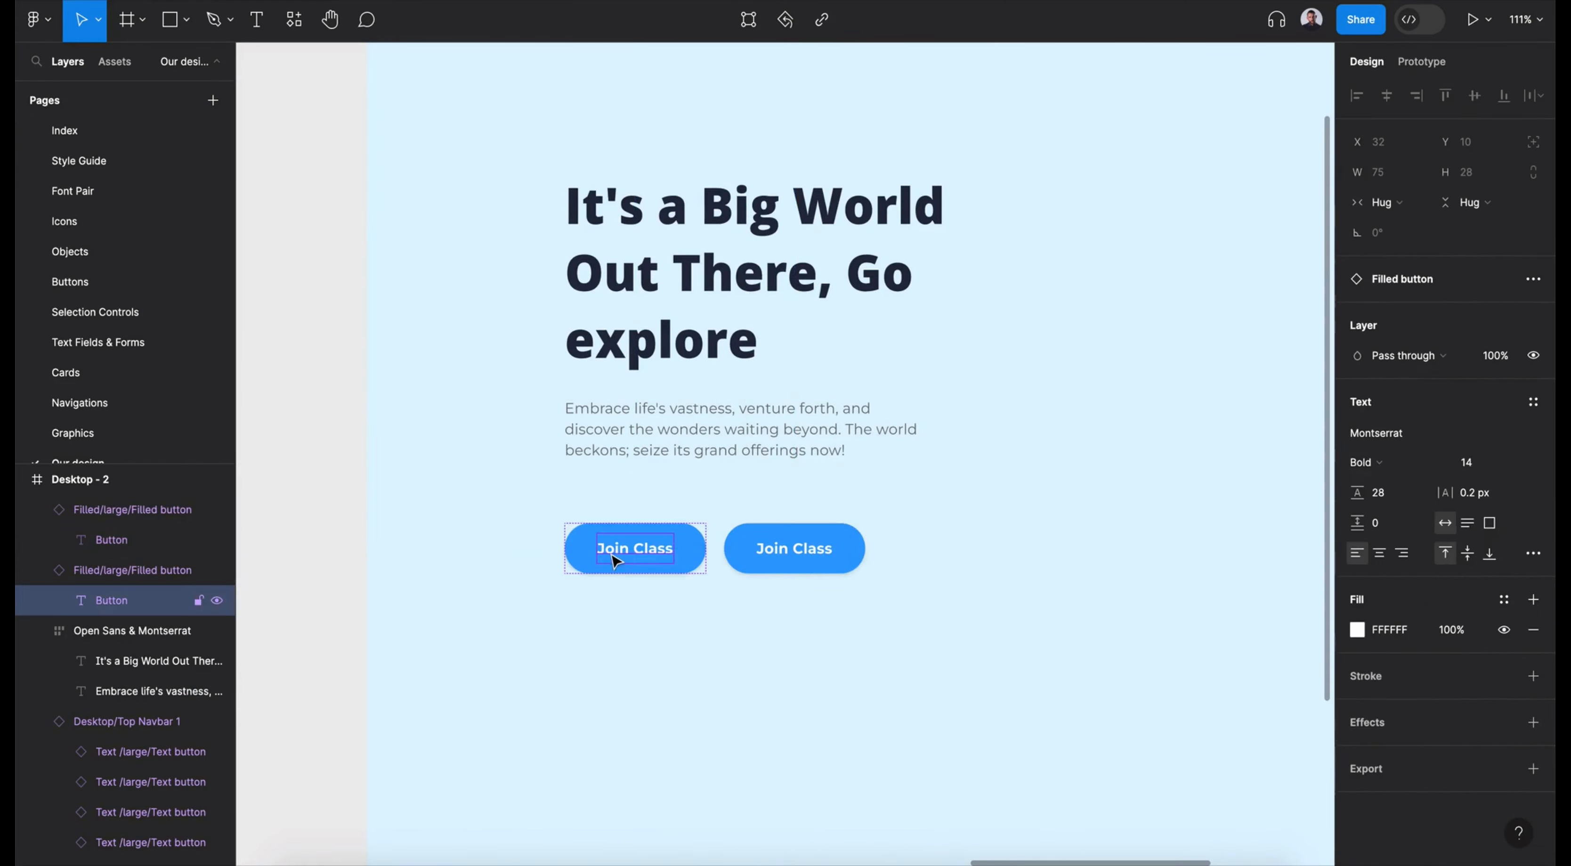
left_click(1501, 600)
scroll(1201, 714, "down", 8)
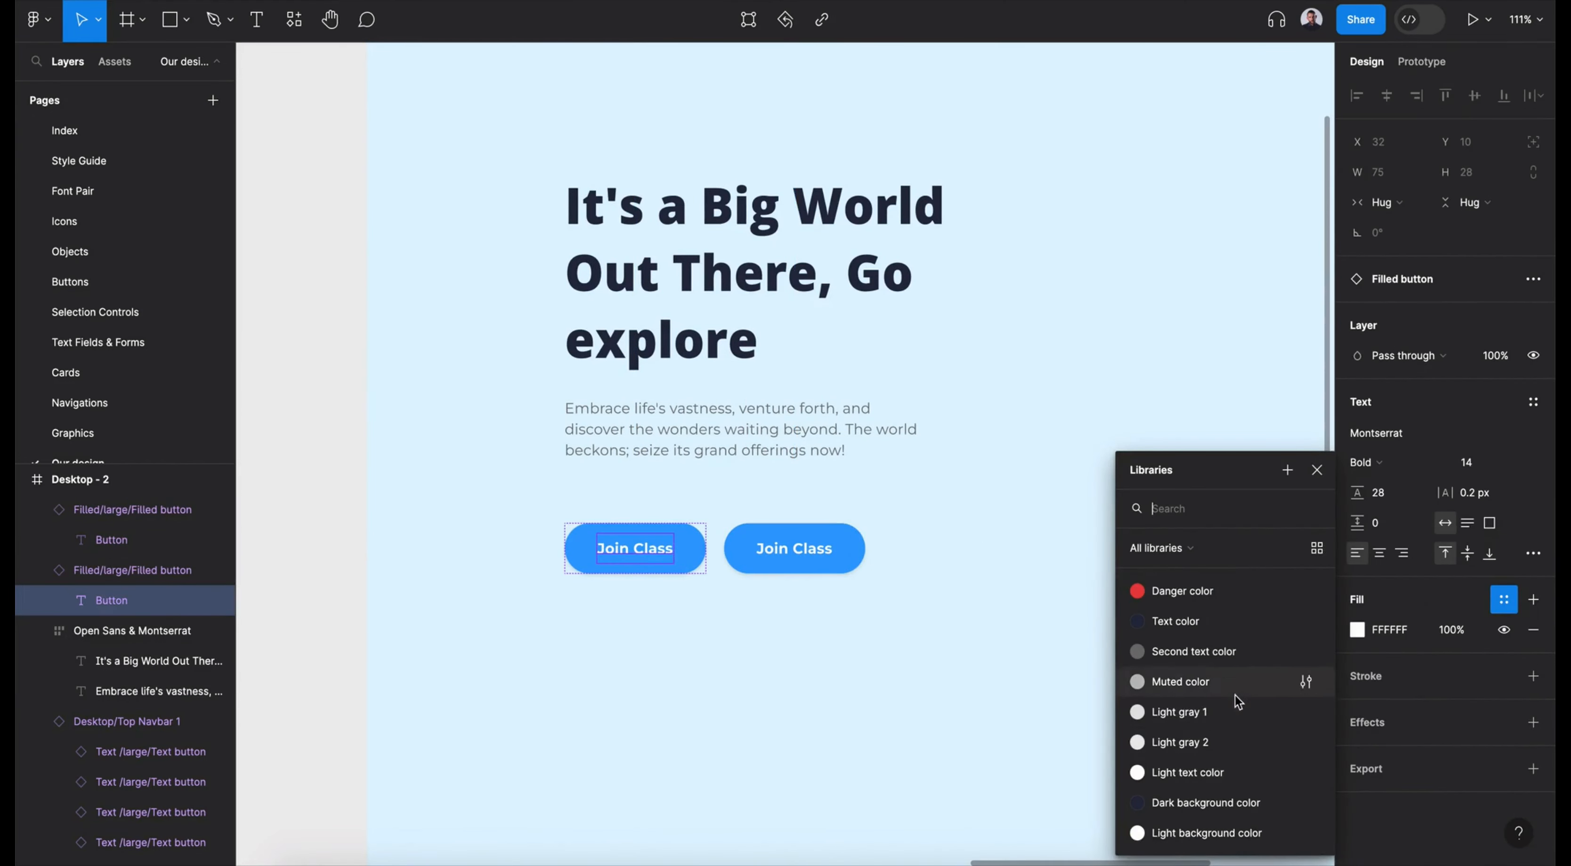
left_click(1217, 774)
- Apply the text color variable to the duplicate button's label and the Light background variable to its fill
double_click(811, 554)
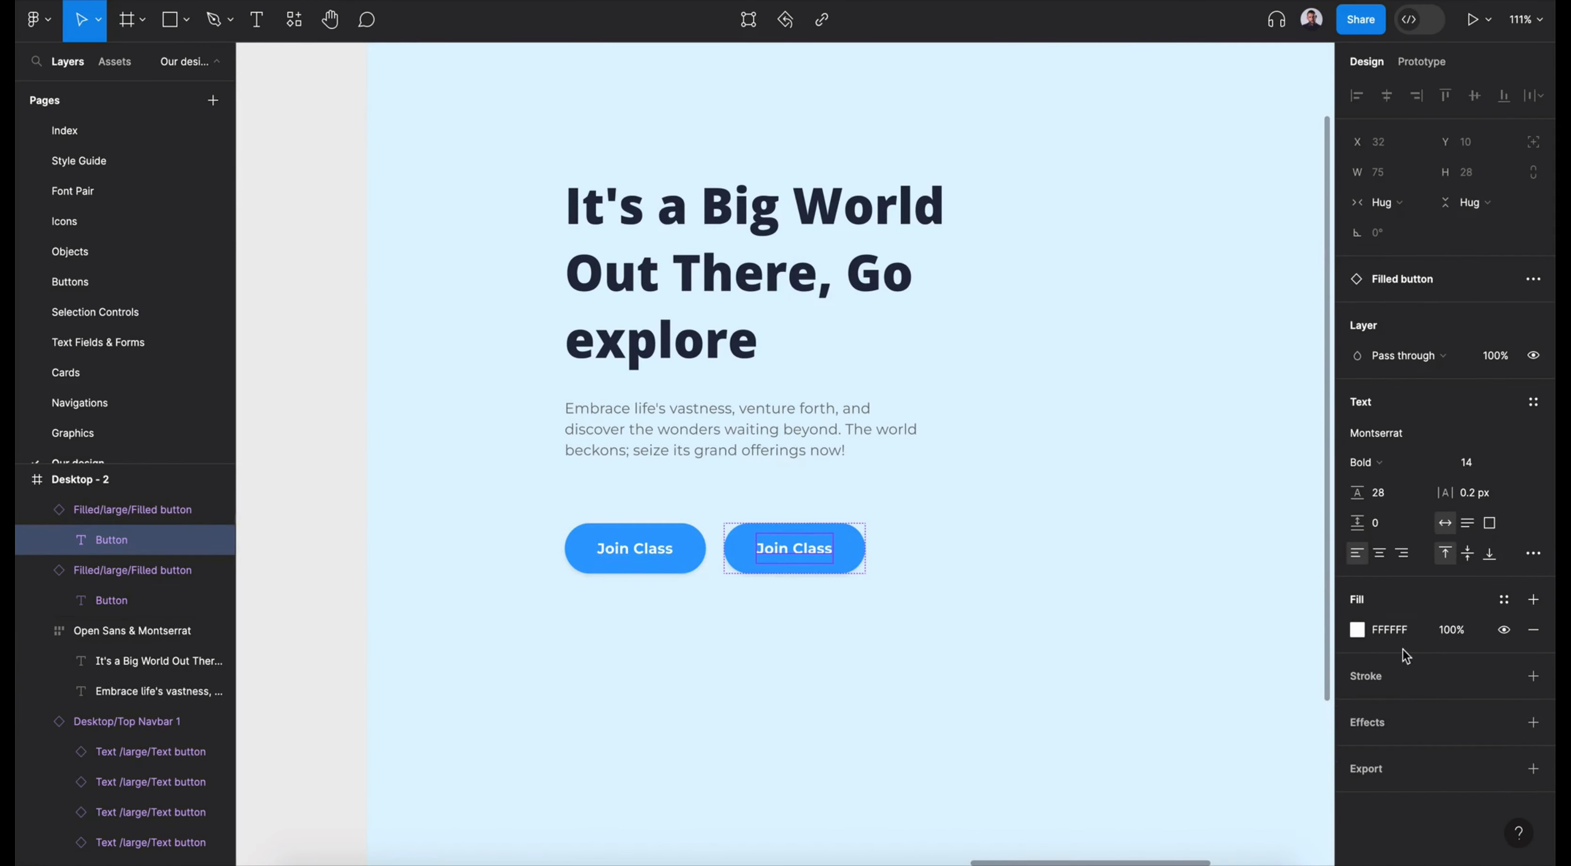
left_click(1503, 601)
left_click(1214, 682)
key("Escape")
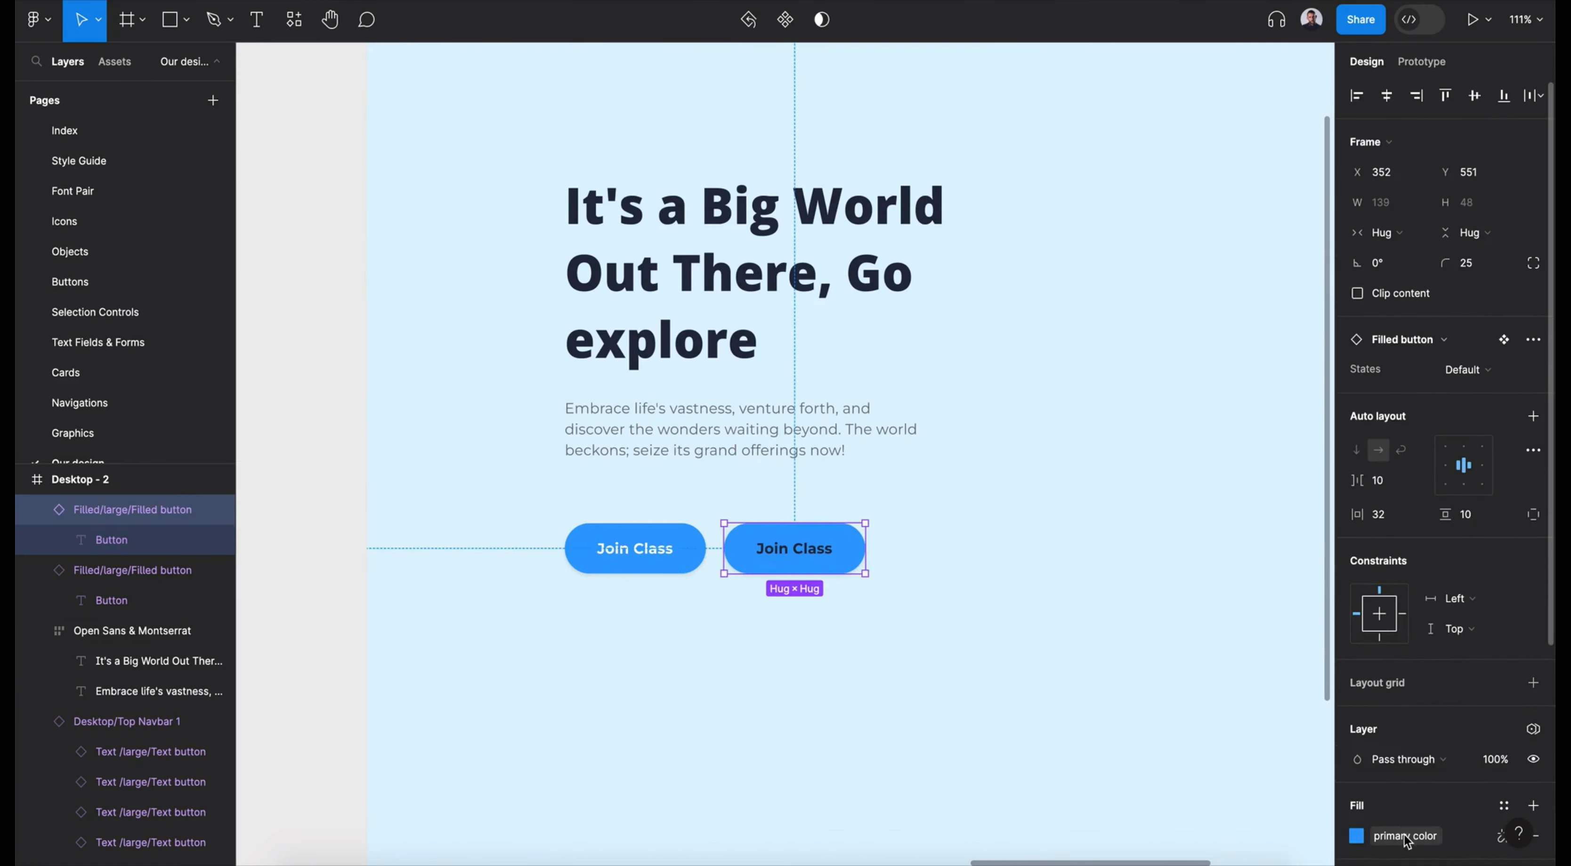
left_click(1503, 805)
scroll(1237, 683, "down", 2)
left_click(1236, 730)
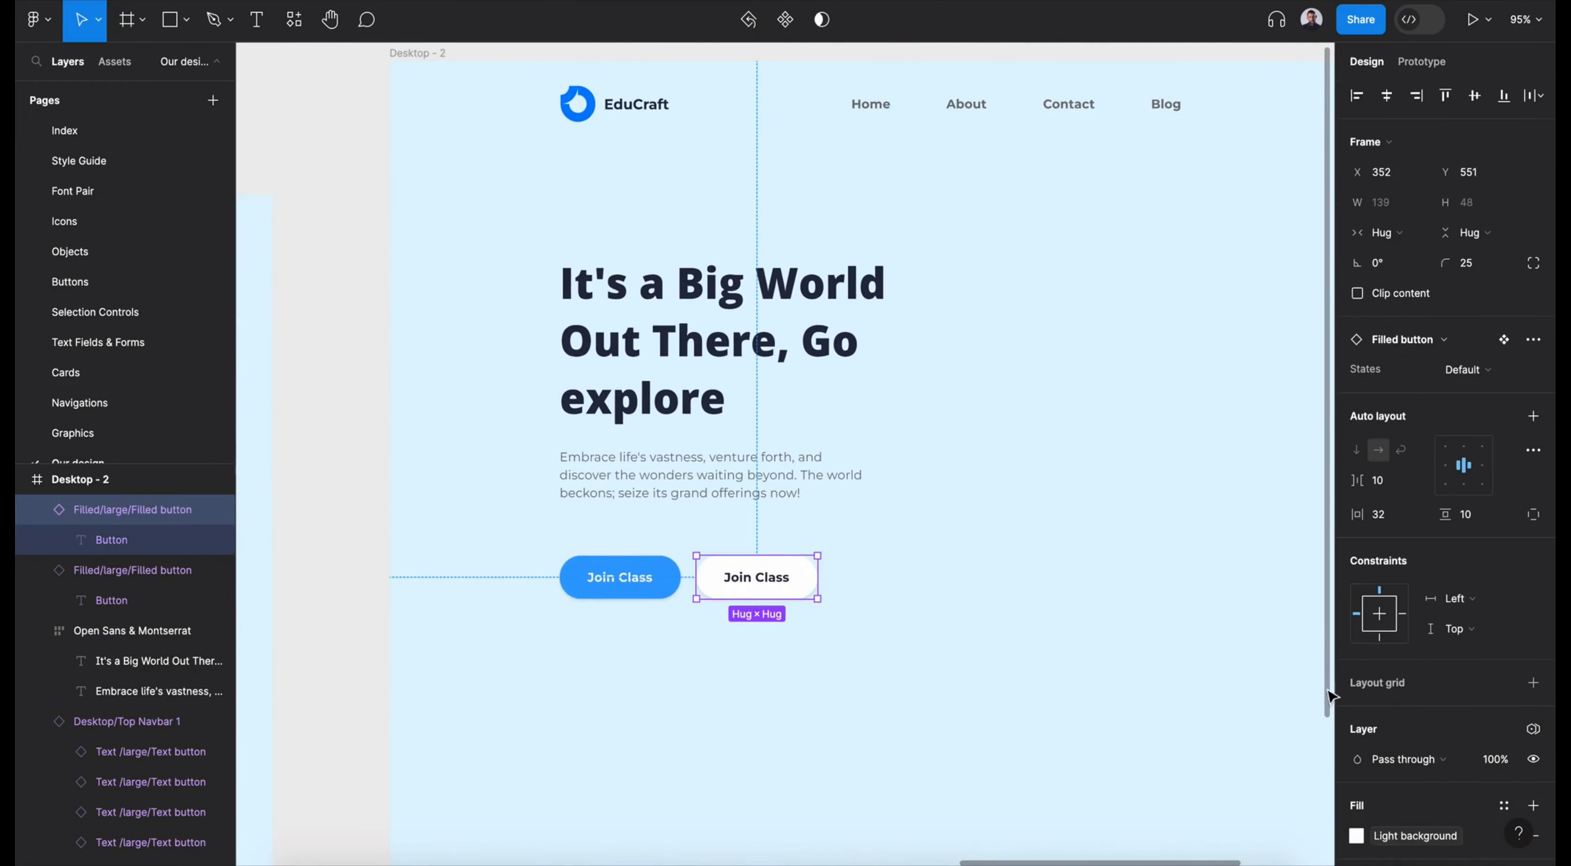
- Switch the duplicate button's fill to the Light background color style and its label to the Text color style
left_click(1397, 829)
scroll(1122, 737, "down", 10)
left_click(1153, 833)
double_click(770, 584)
left_click(1397, 631)
scroll(1213, 731, "down", 10)
left_click(1224, 622)
left_click(872, 635)
- Change the white button's label to "Get Started" and nudge the button to X 356
scroll(872, 634, "right", 2)
scroll(872, 634, "up", 1)
double_click(688, 615)
key("Return")
type("Get Started")
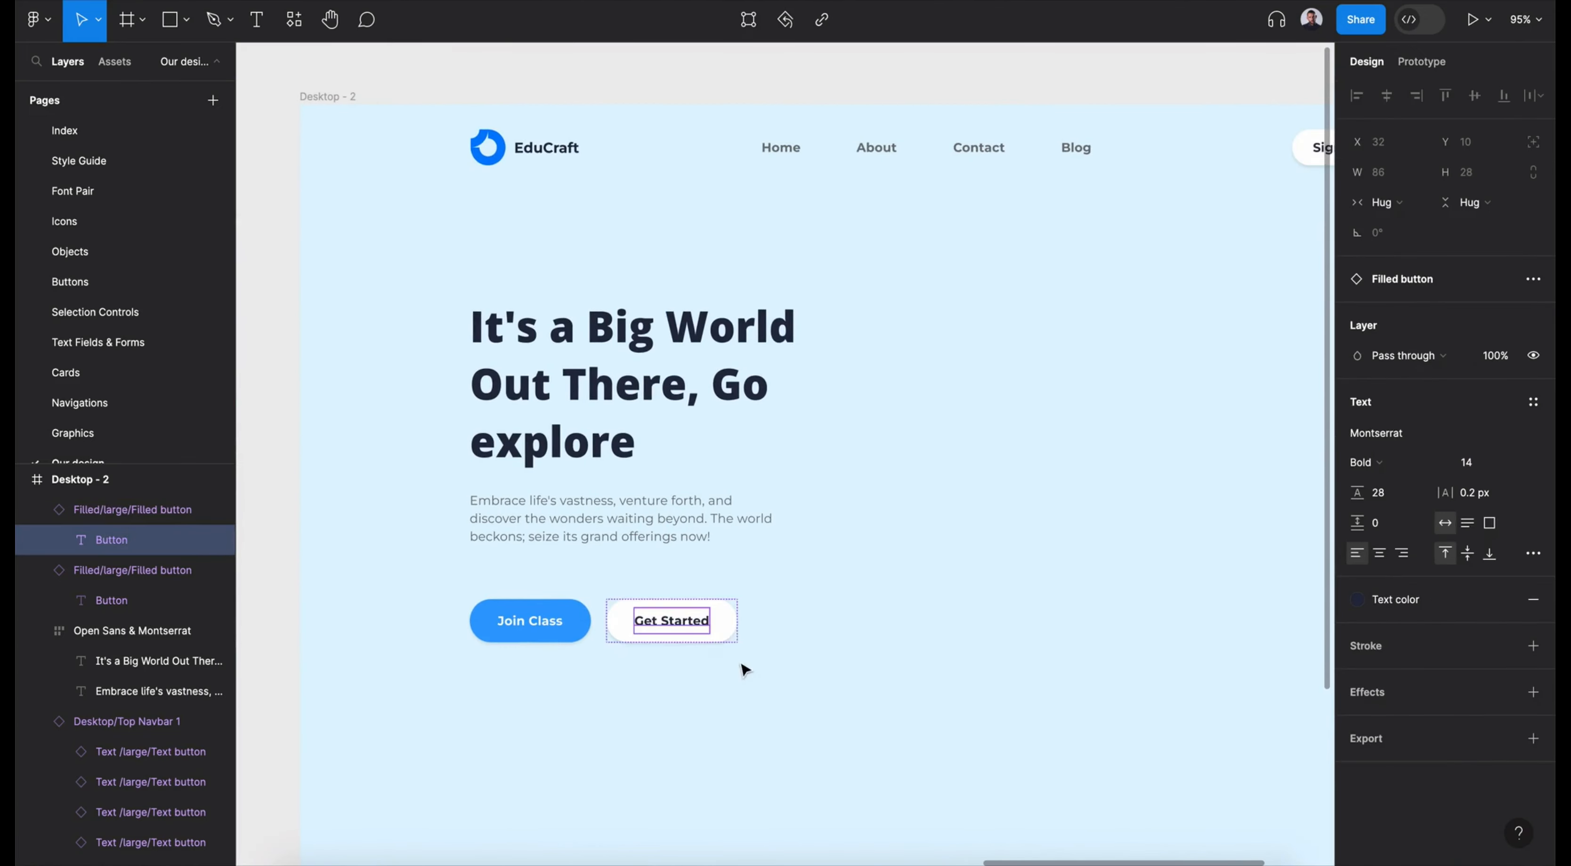
left_click(729, 636)
key("Right")
key("Right")
key("Right")
key("Right")
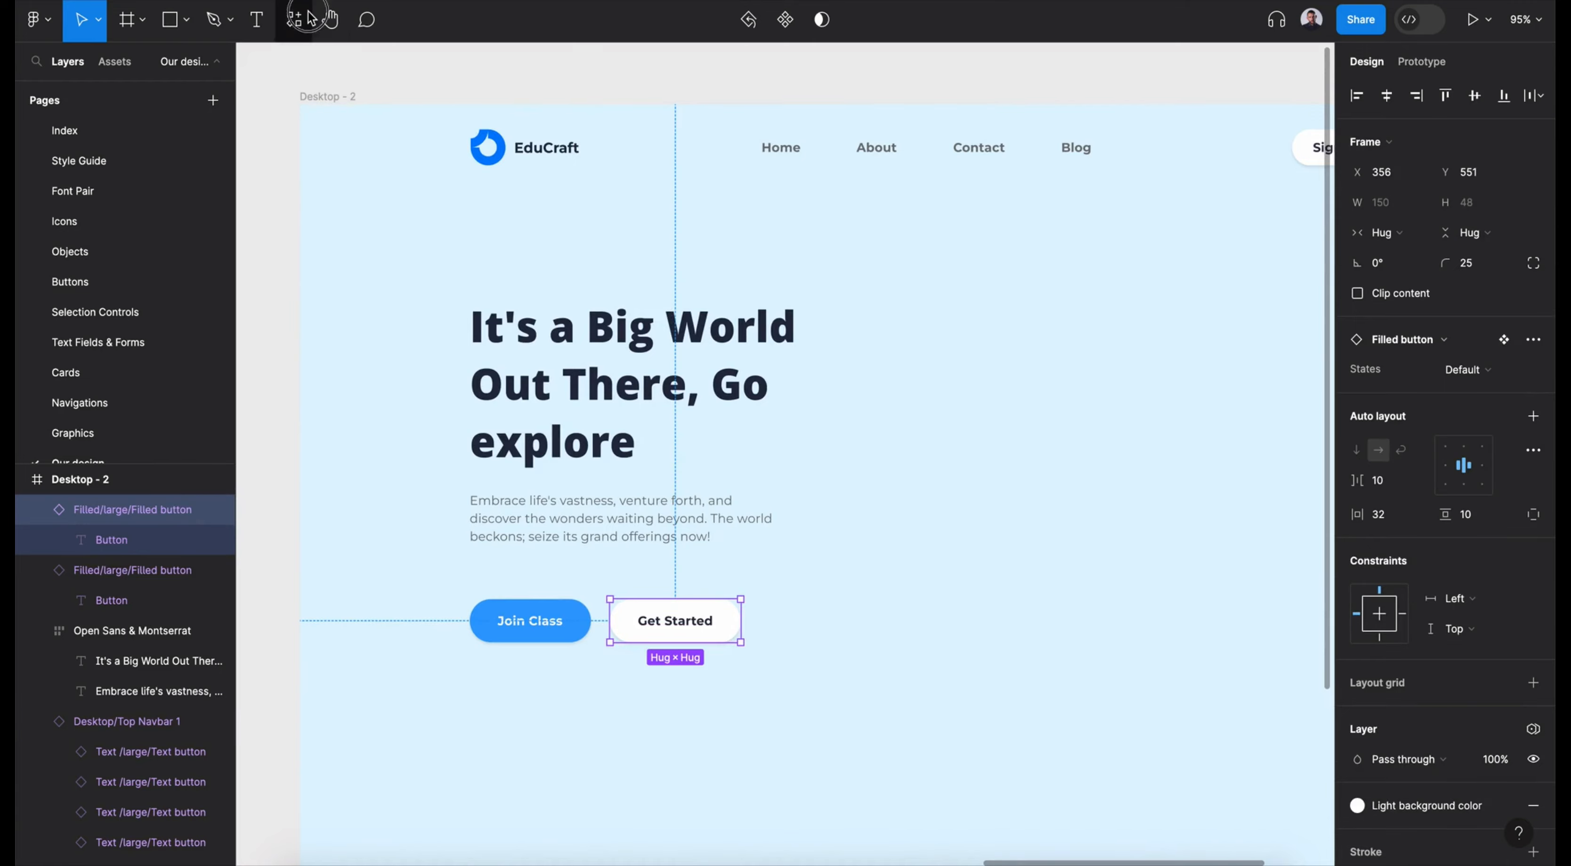
- Insert a check-one icon below the Join Class button at about X 196, Y 648 and apply text color to it
left_click(302, 17)
type("icon")
left_click_drag(420, 223, 486, 706)
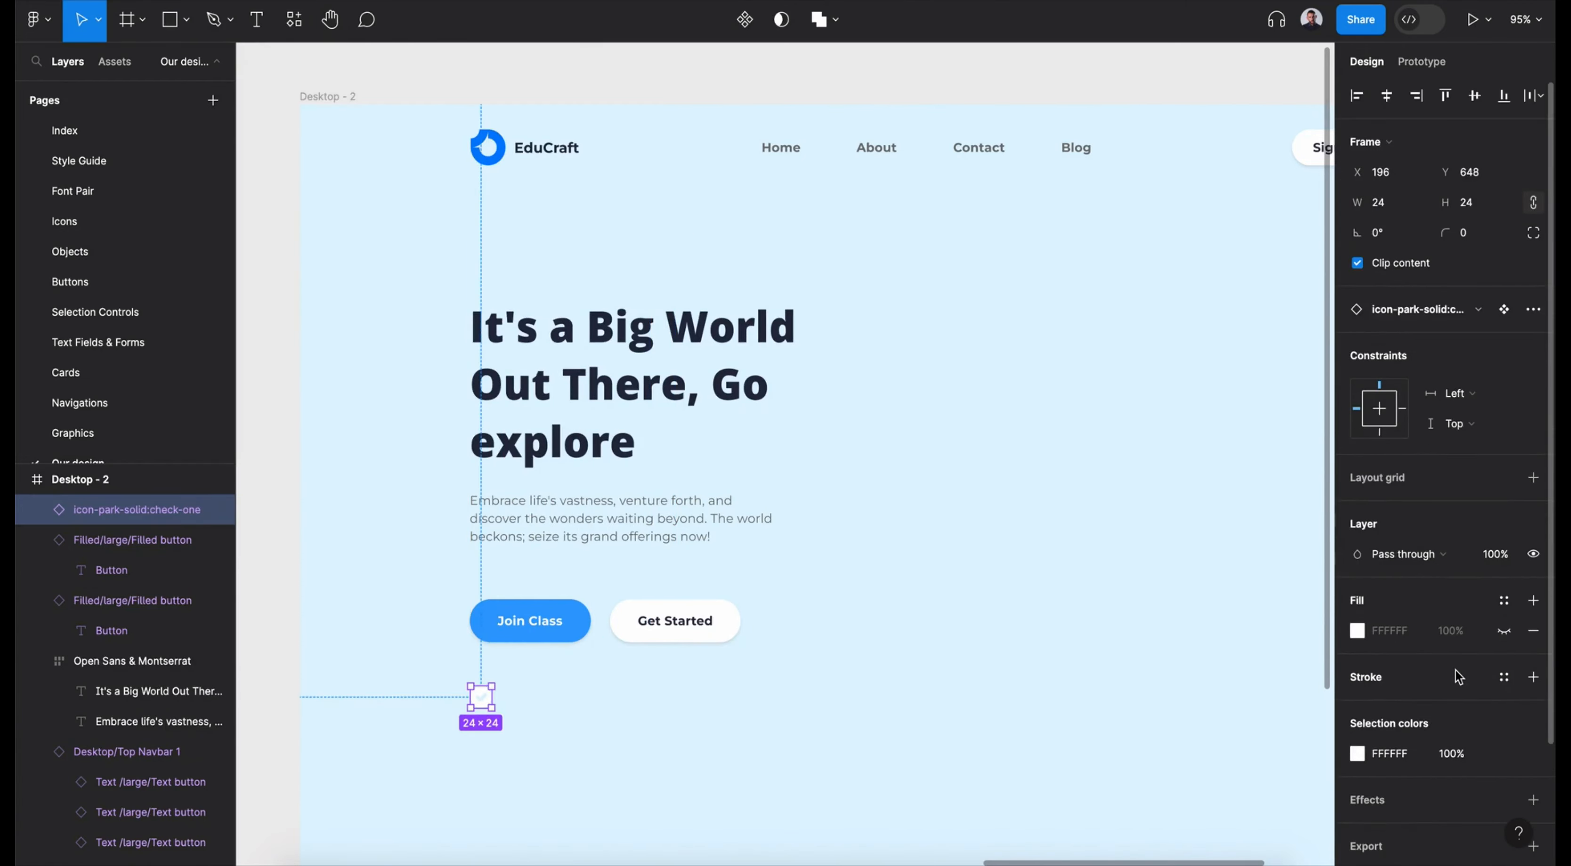
scroll(1455, 656, "down", 3)
left_click(1504, 605)
left_click(1193, 680)
- Add the text "Make a Claim" beside the check icon in the small text style, placed at about X 236, Y 652
key("t")
left_click(503, 693)
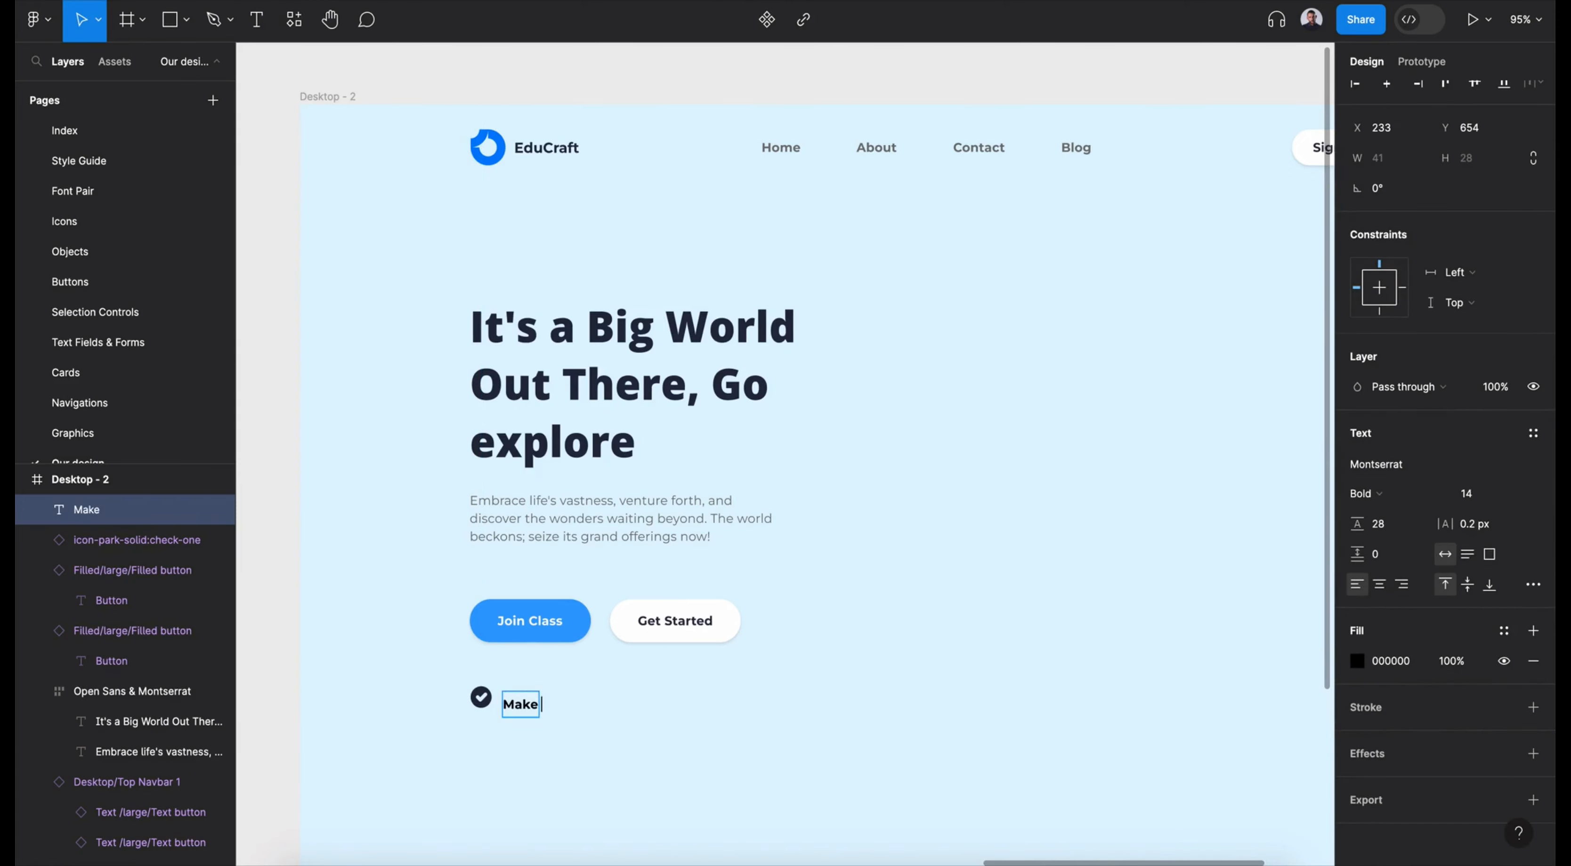
key("Escape")
left_click_drag(546, 702, 547, 694)
left_click(1525, 447)
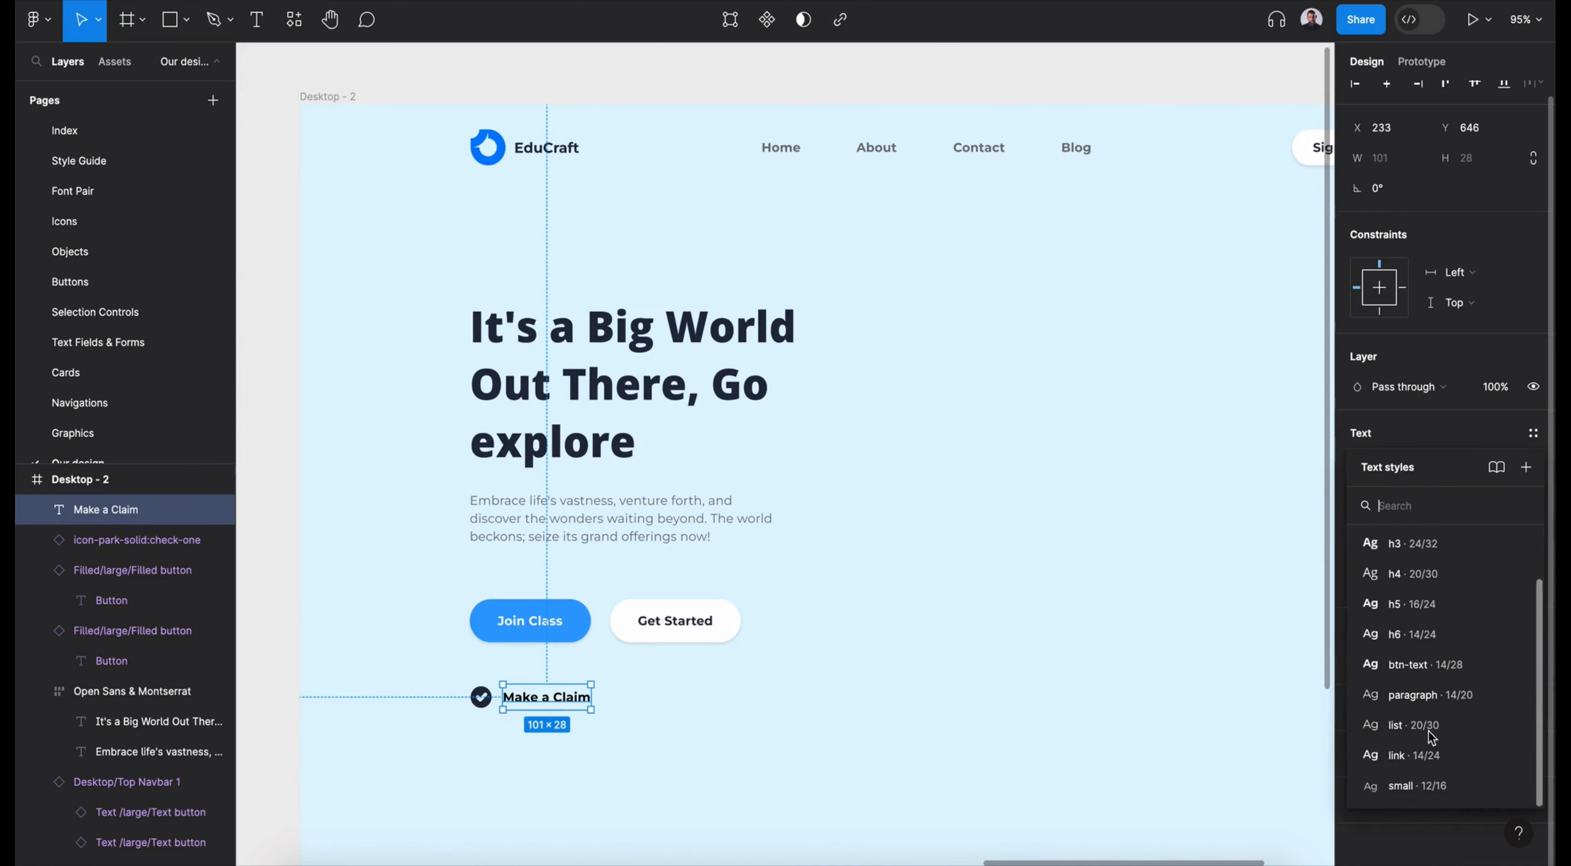
left_click(1429, 730)
left_click_drag(553, 699, 560, 705)
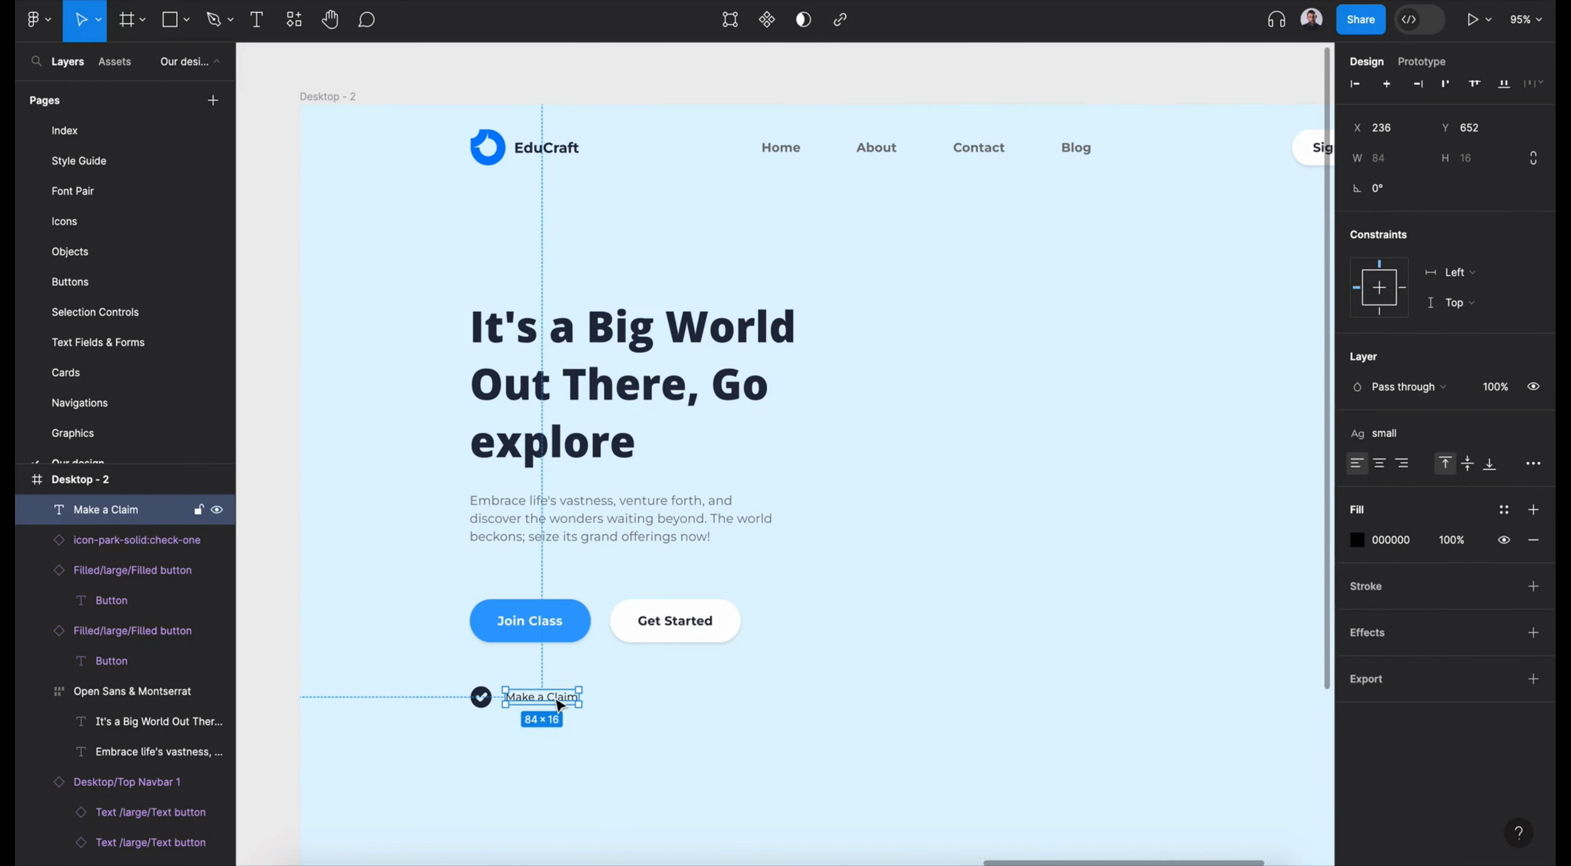
- Apply the text color variable to the Make a Claim caption's fill
left_click(481, 697, "shift")
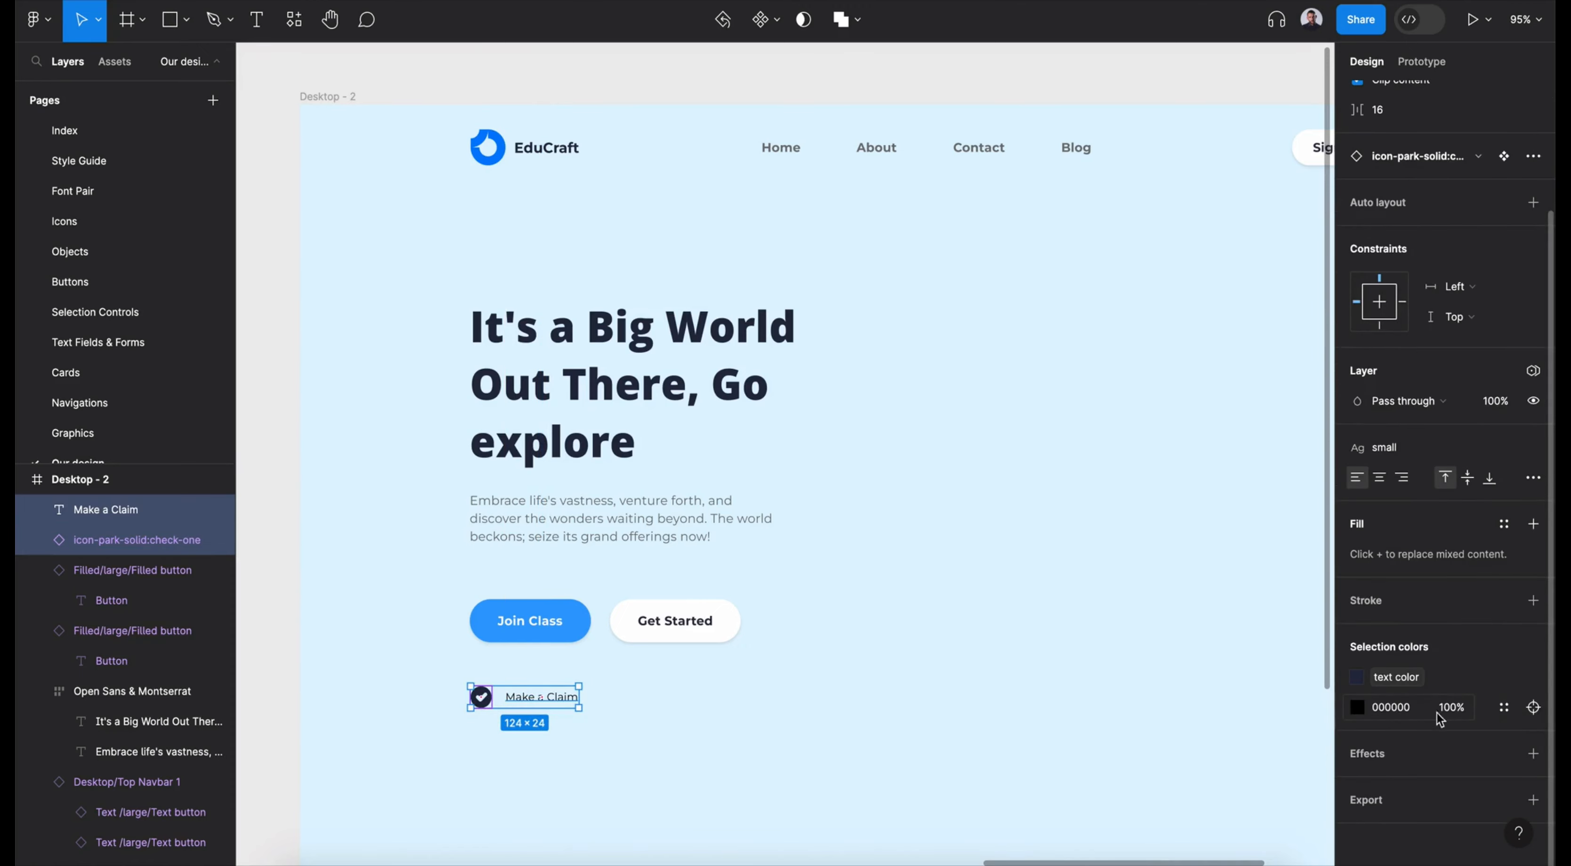
left_click(477, 701)
left_click(549, 697)
left_click(1504, 523)
left_click(1222, 688)
- Change the caption to "Find a course" and wrap it with the check icon in an auto layout frame
double_click(529, 697)
type("Find a course")
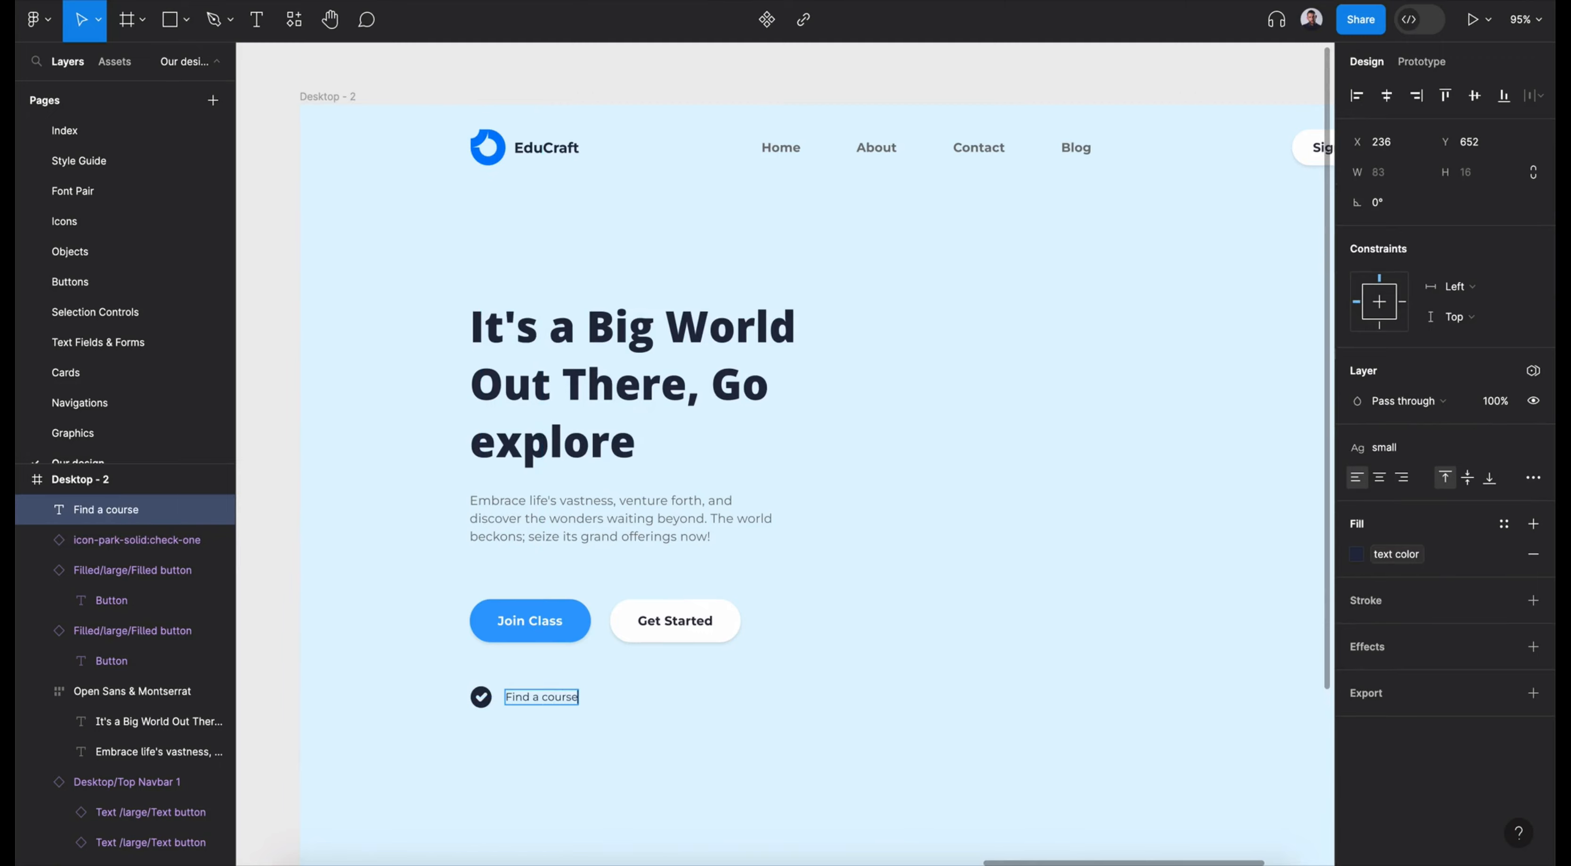
key("Escape")
left_click(480, 697, "shift")
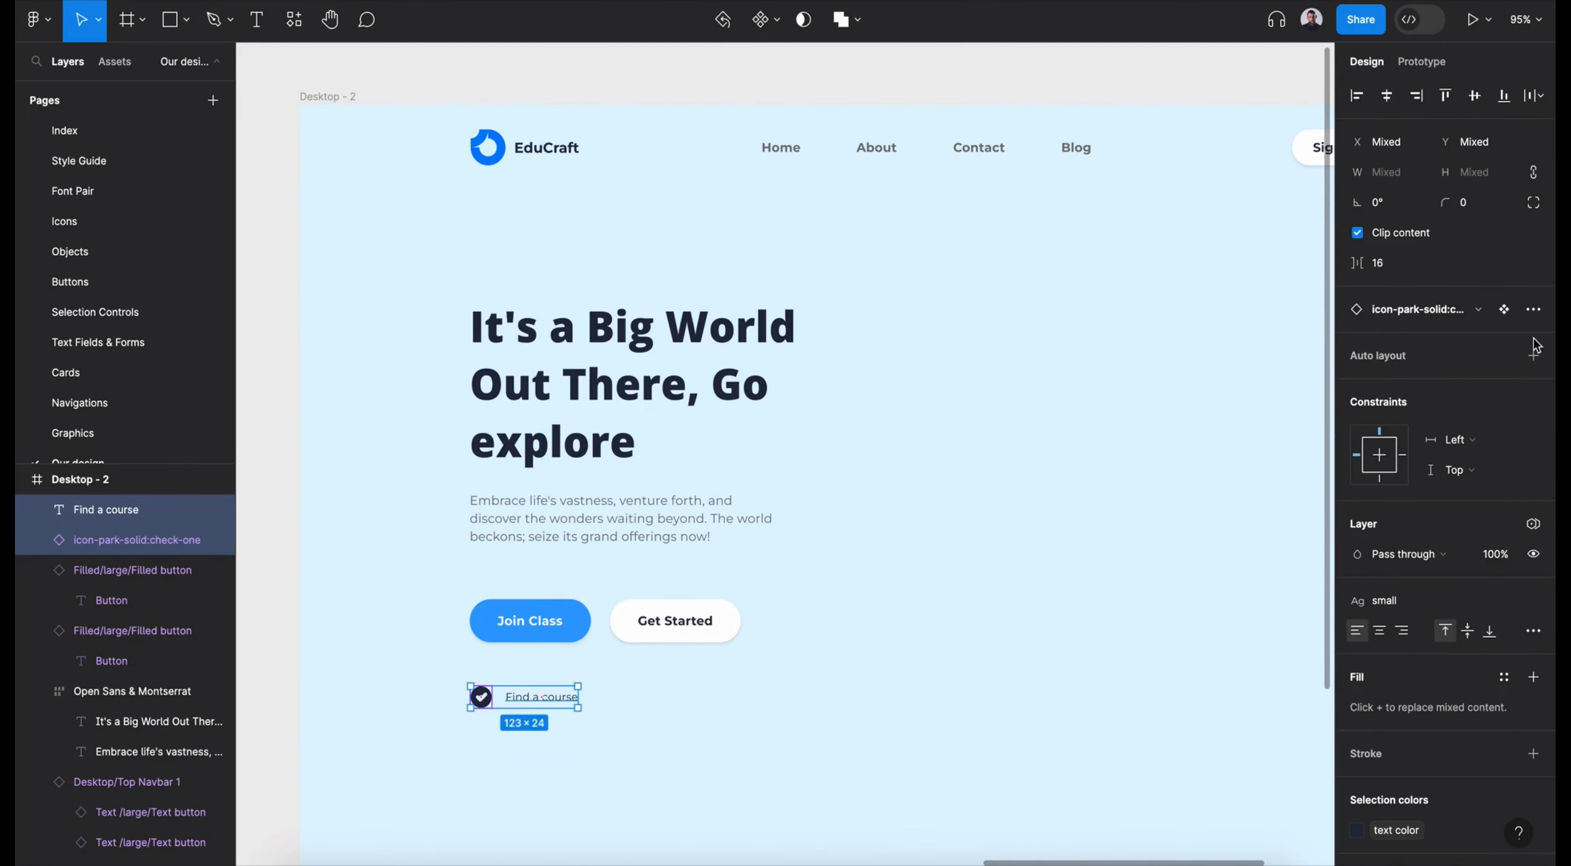
key("shift+a")
- Duplicate the Find a course item to about X 362, Y 648 and change the copy's text to "200+ Online Courses"
left_click_drag(549, 702, 701, 702)
double_click(686, 699)
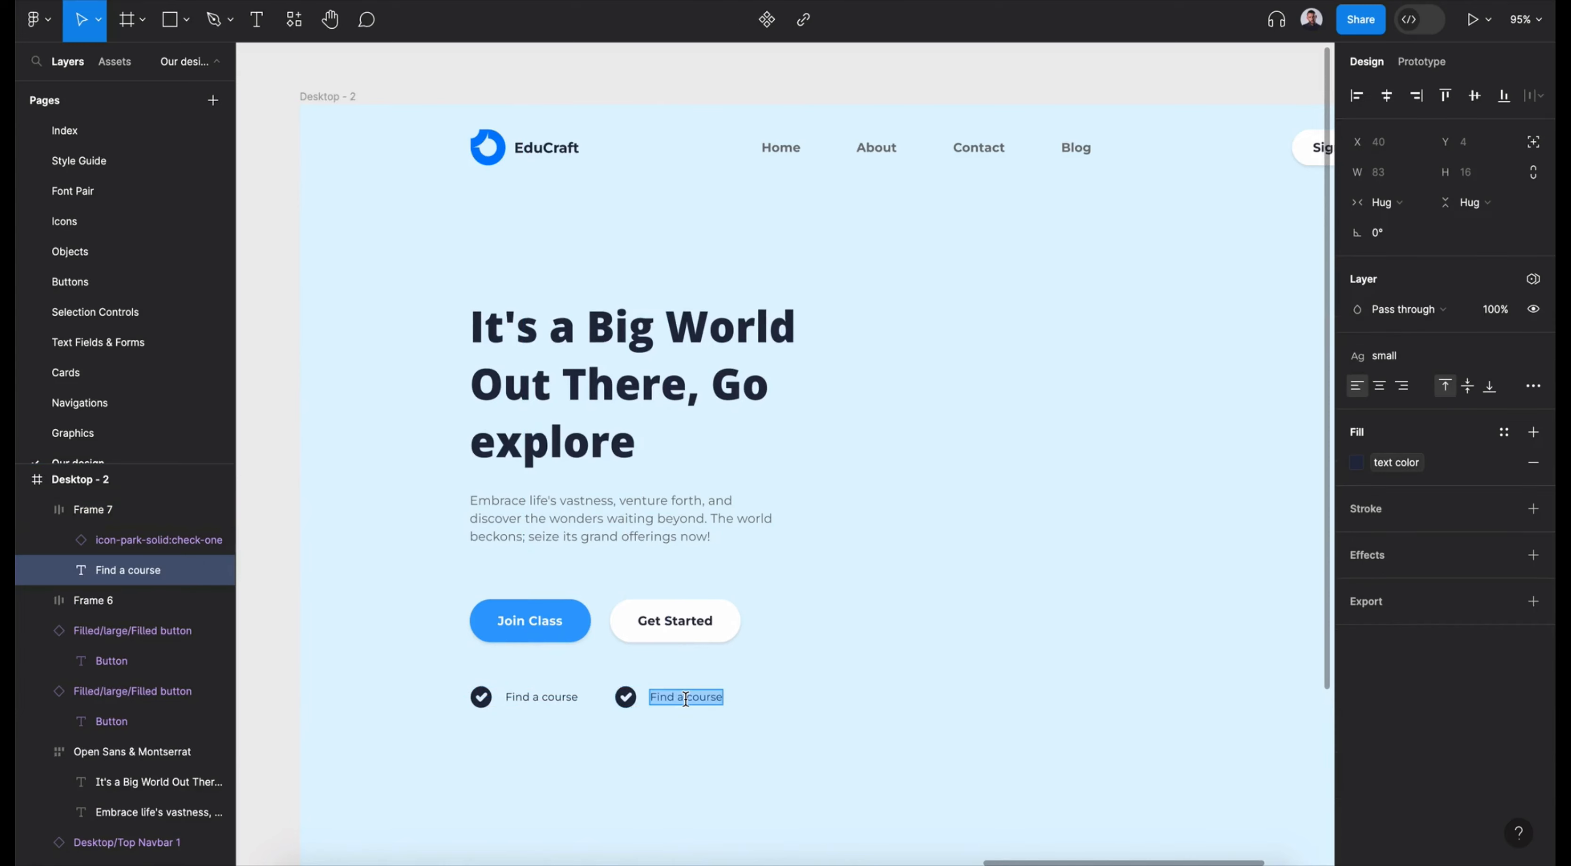
type("200+ Online")
left_click(694, 719)
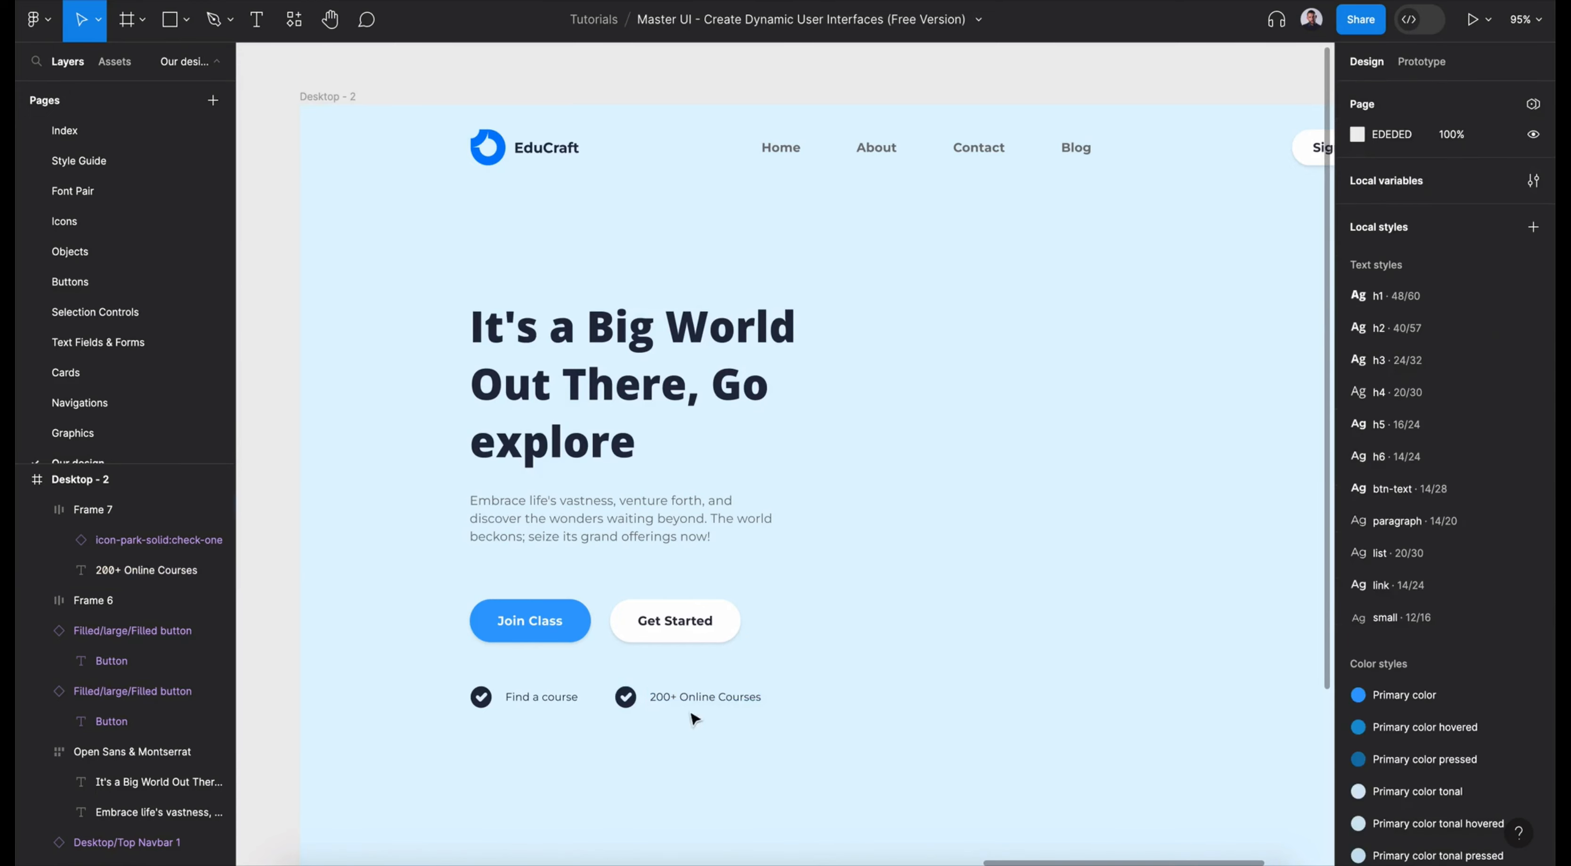
left_click(643, 704)
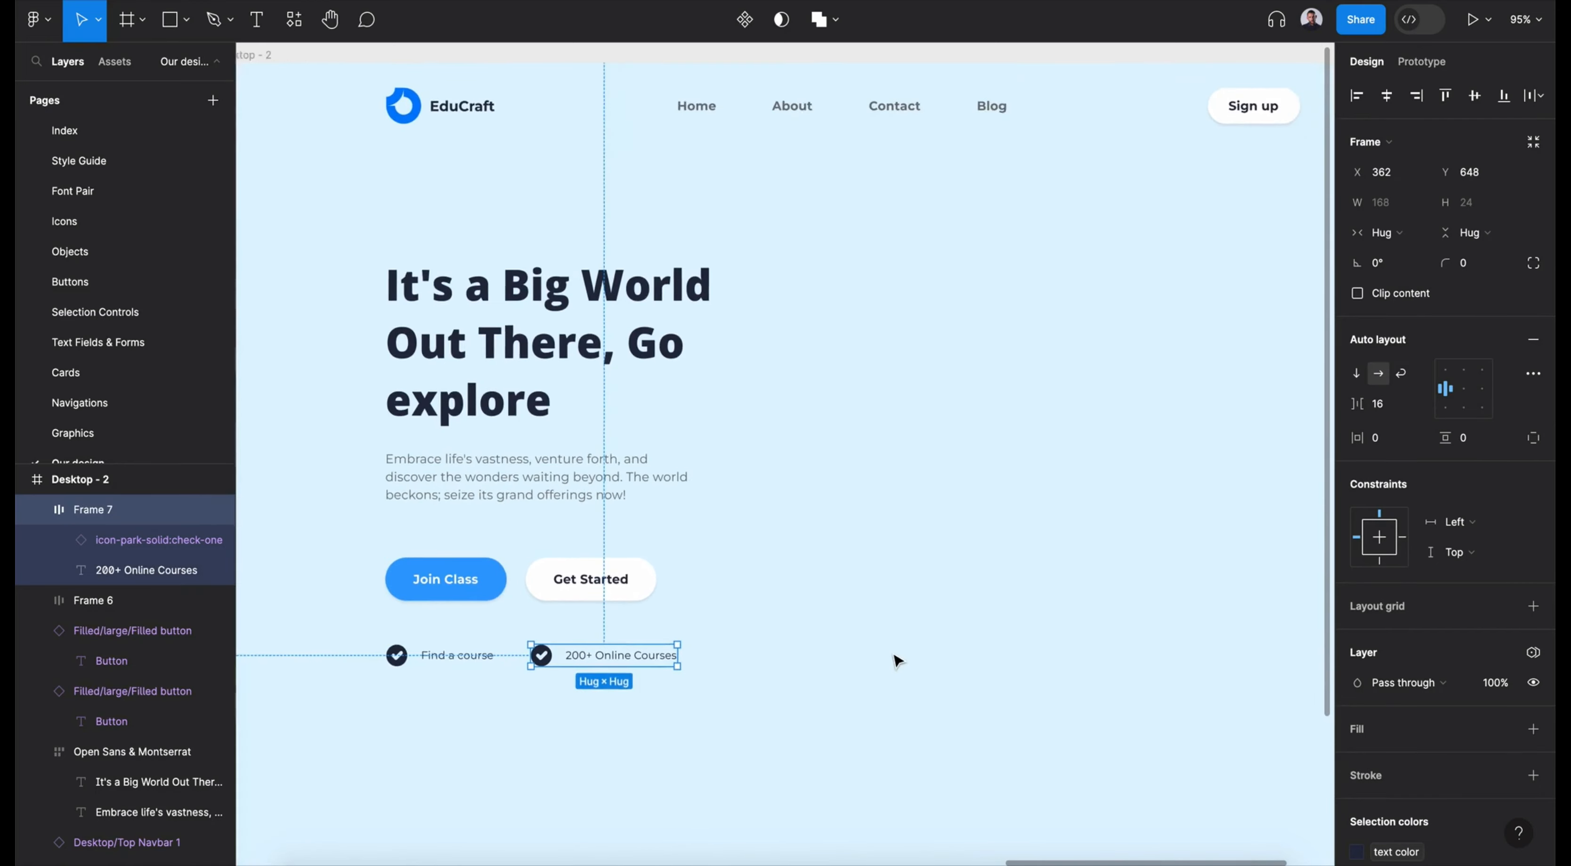
scroll(897, 661, "right", 5)
key("shift+i")
left_click(535, 115)
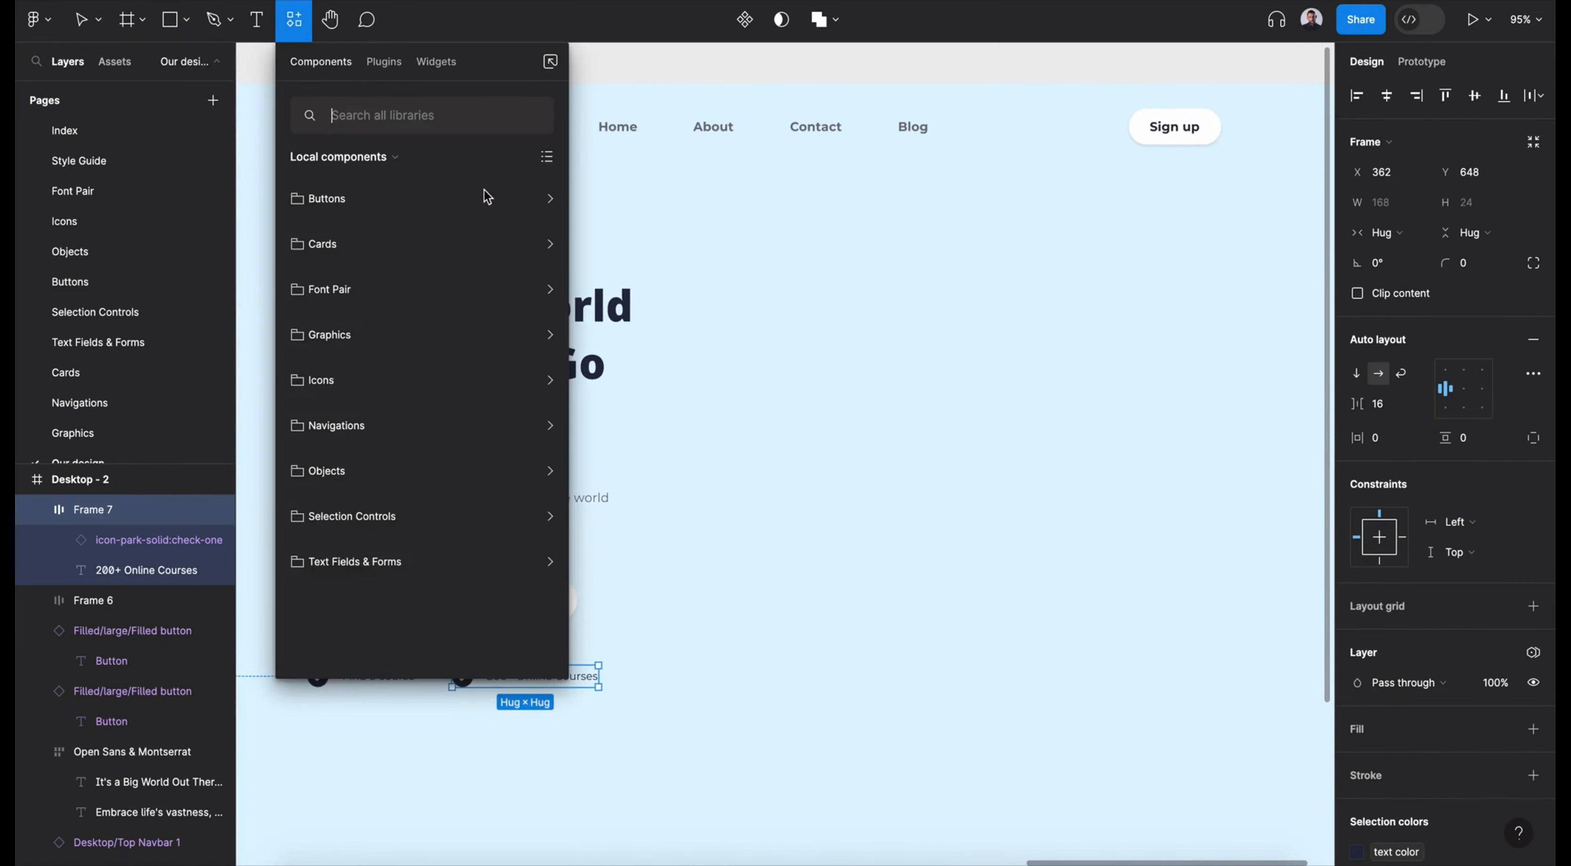
left_click(442, 337)
left_click(440, 391)
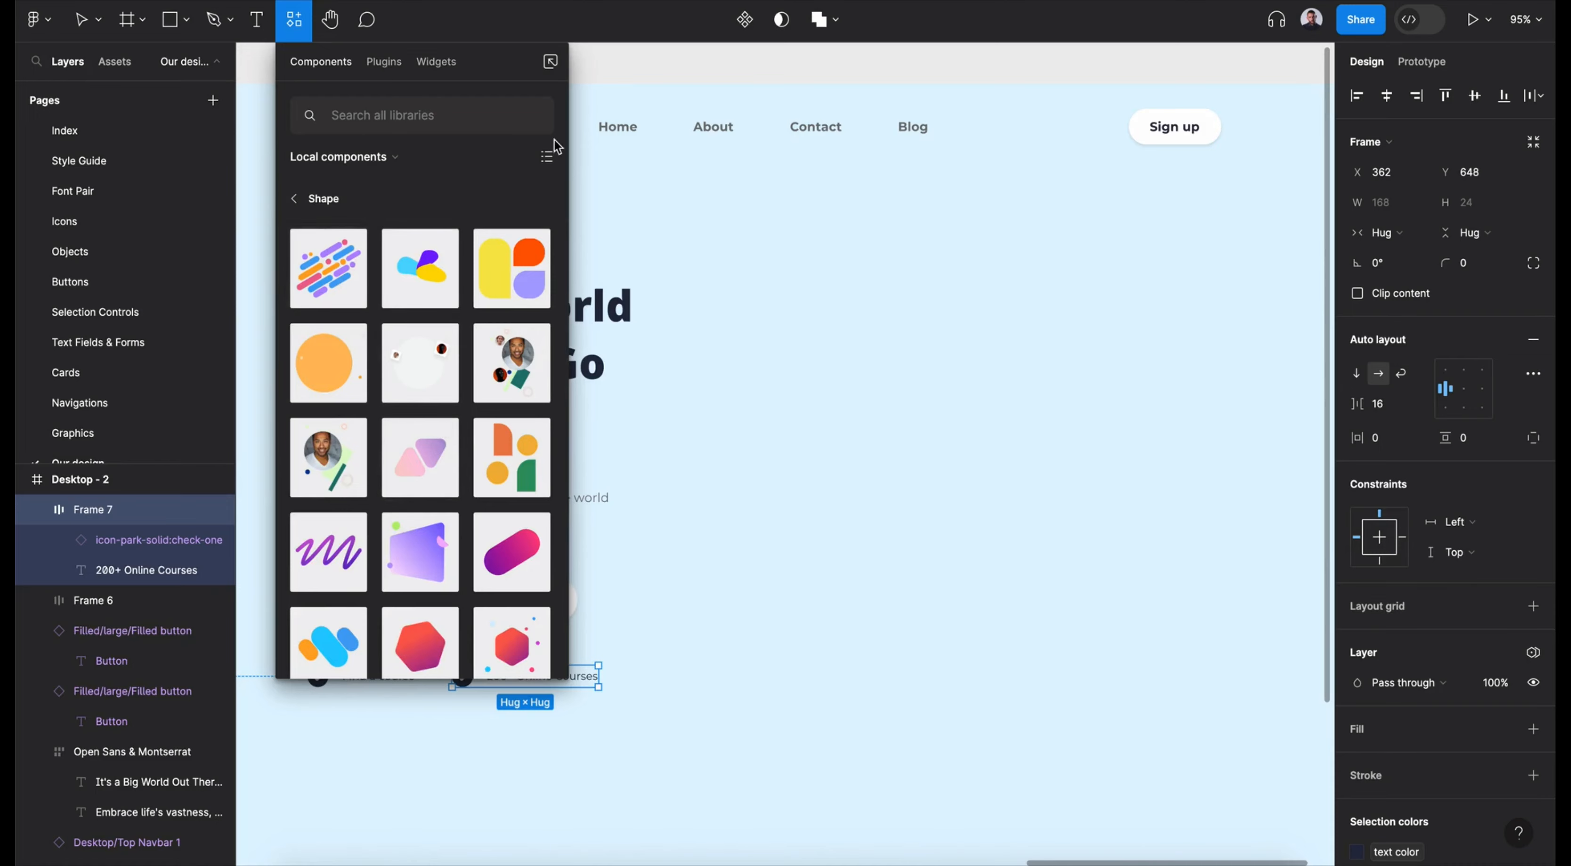
left_click(659, 347)
- Draw a circle about 437 px in diameter opposite the hero text, at about X 825, Y 214
left_click(186, 19)
left_click(122, 136)
left_click_drag(955, 320, 1253, 637)
left_click_drag(1153, 530, 1107, 493)
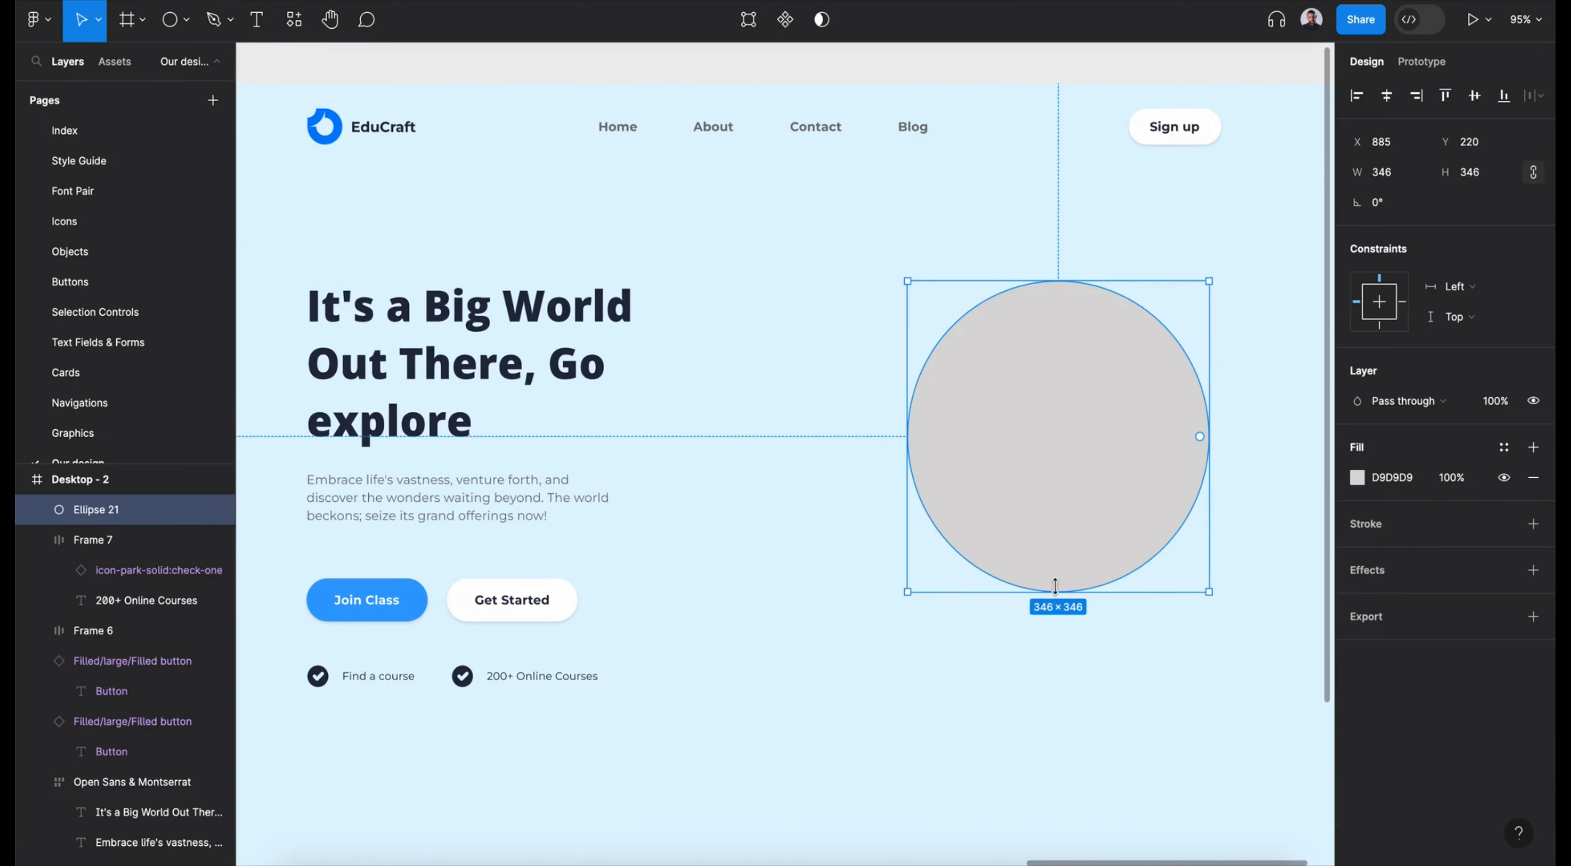
mouse_move(1053, 587)
left_mouse_down()
mouse_move(1047, 665)
mouse_move(1042, 572)
left_mouse_up()
- Fill the large circle with secondary color 2
left_click(1504, 447)
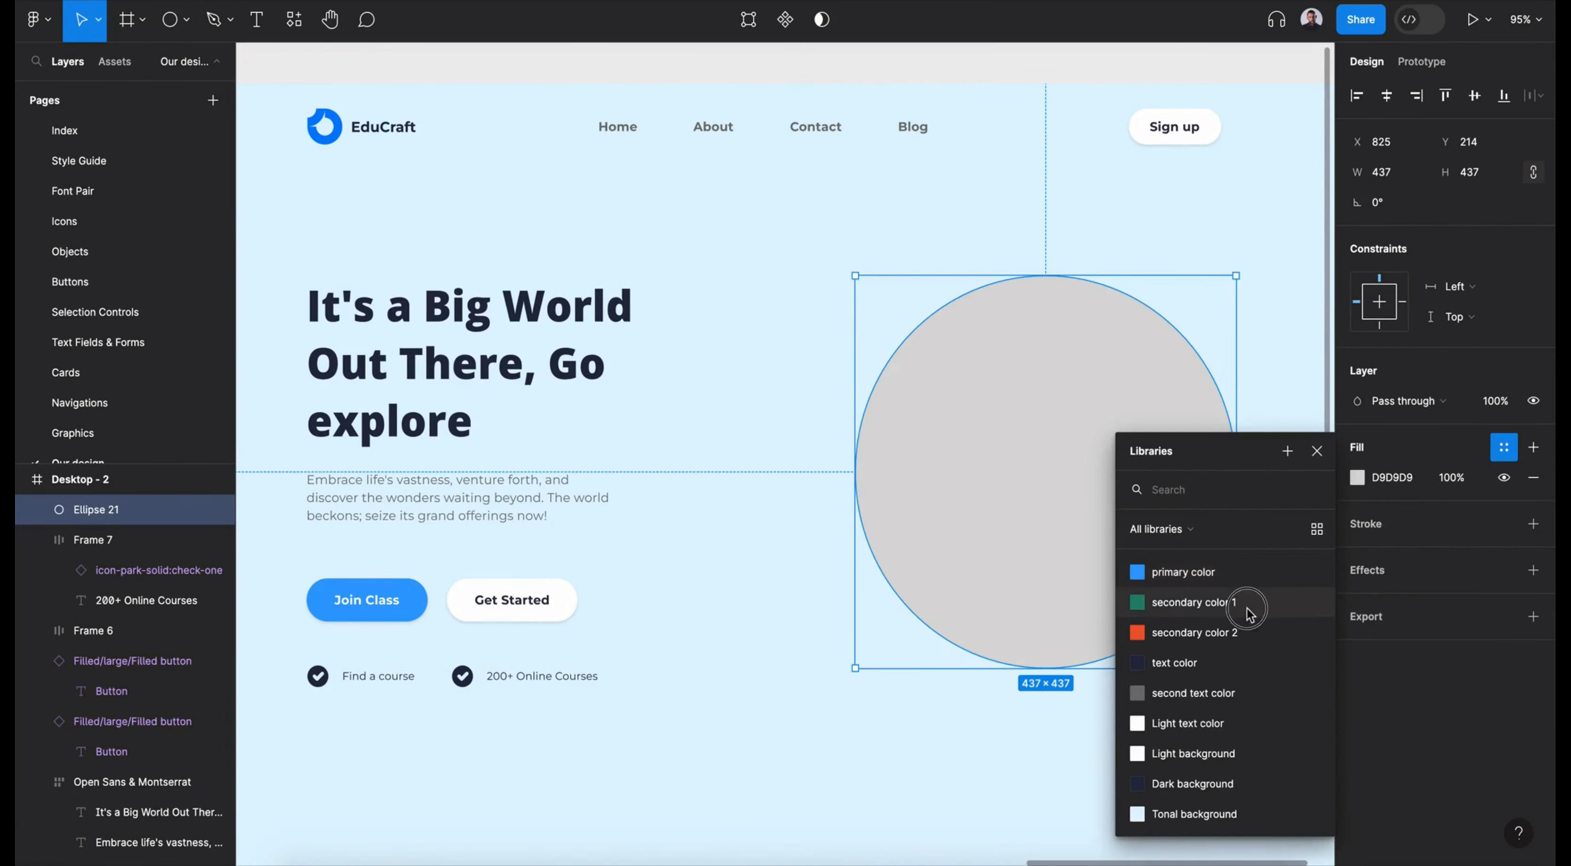
left_click(1247, 607)
left_click(1418, 479)
left_click(1216, 639)
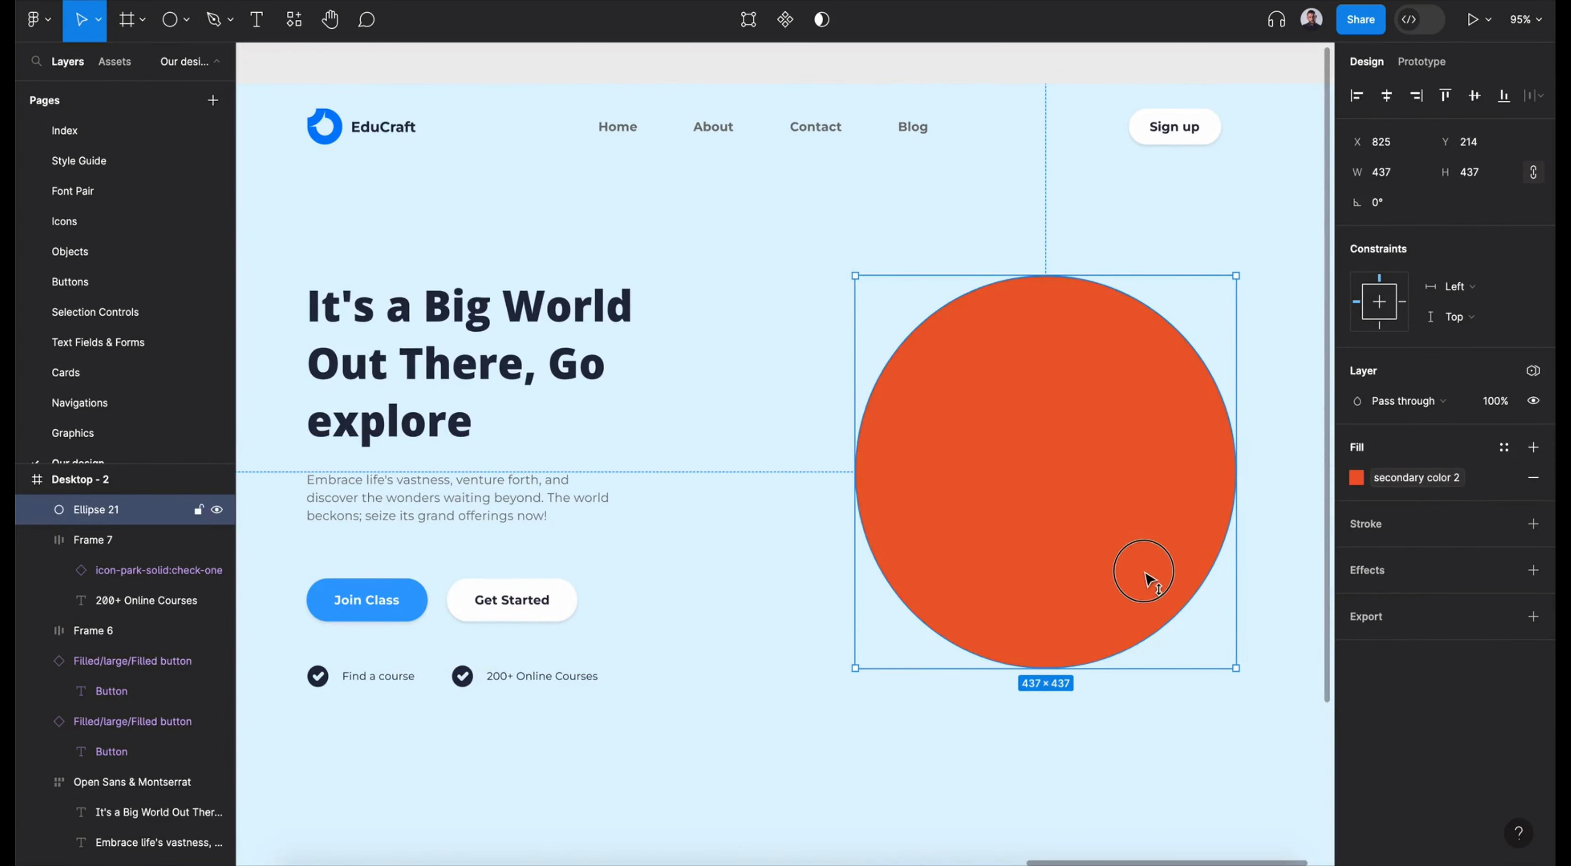
- Nudge the circle up to Y 211 and place the Charachter mockup from the Graphics components in front of it
left_click_drag(1146, 580, 1146, 577)
left_click(293, 19)
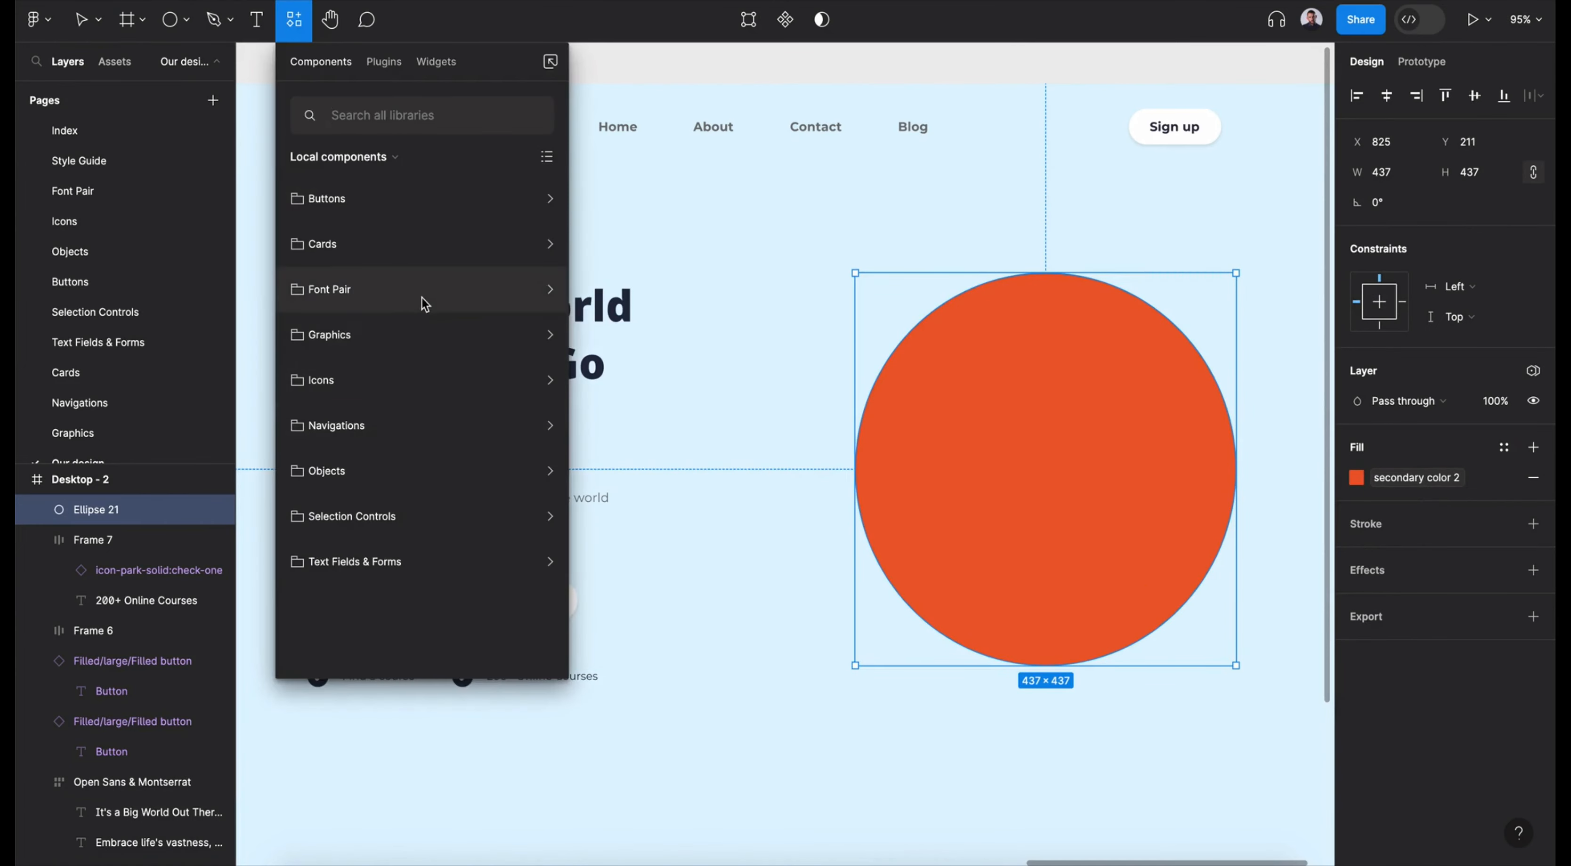
left_click(426, 339)
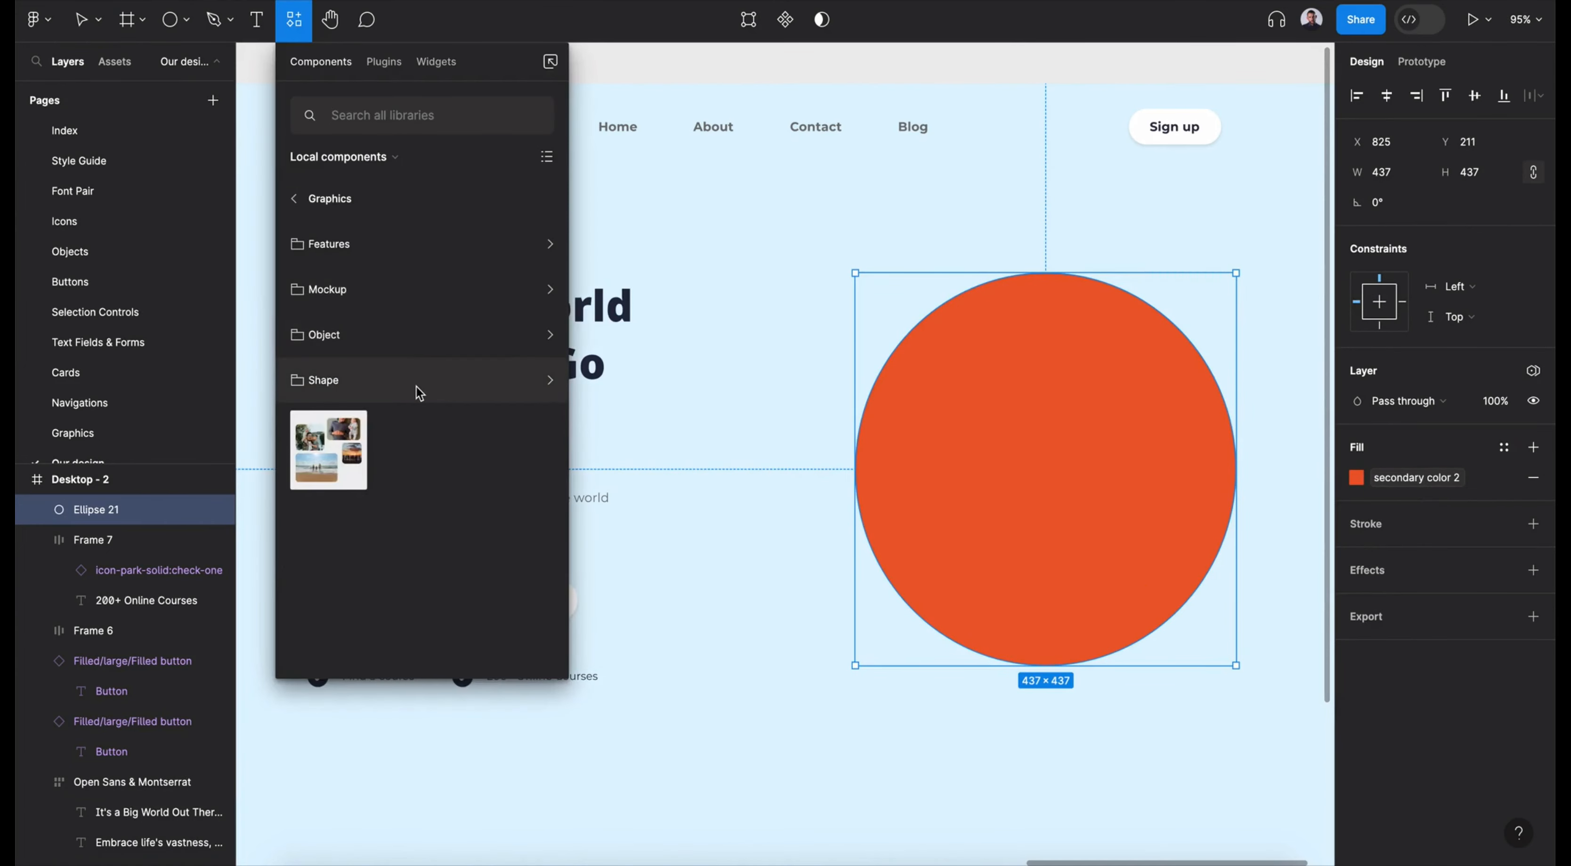
left_click(427, 291)
left_click_drag(351, 275, 1027, 453)
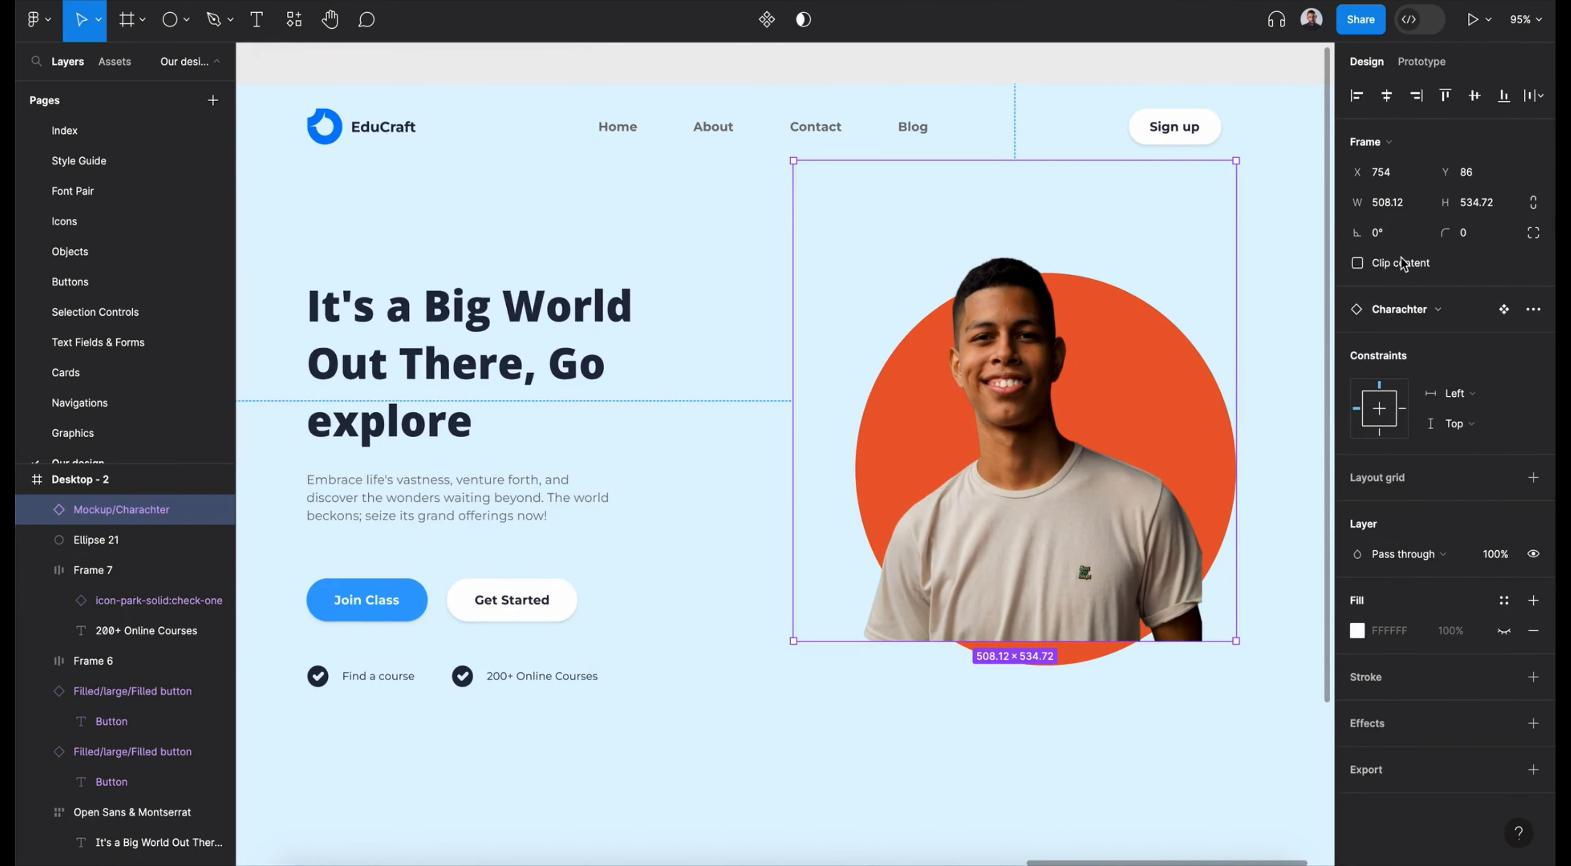
- Copy the image of the boy with headphones and laptop from the other design file and paste it into the Desktop - 2 frame
key("shift+1")
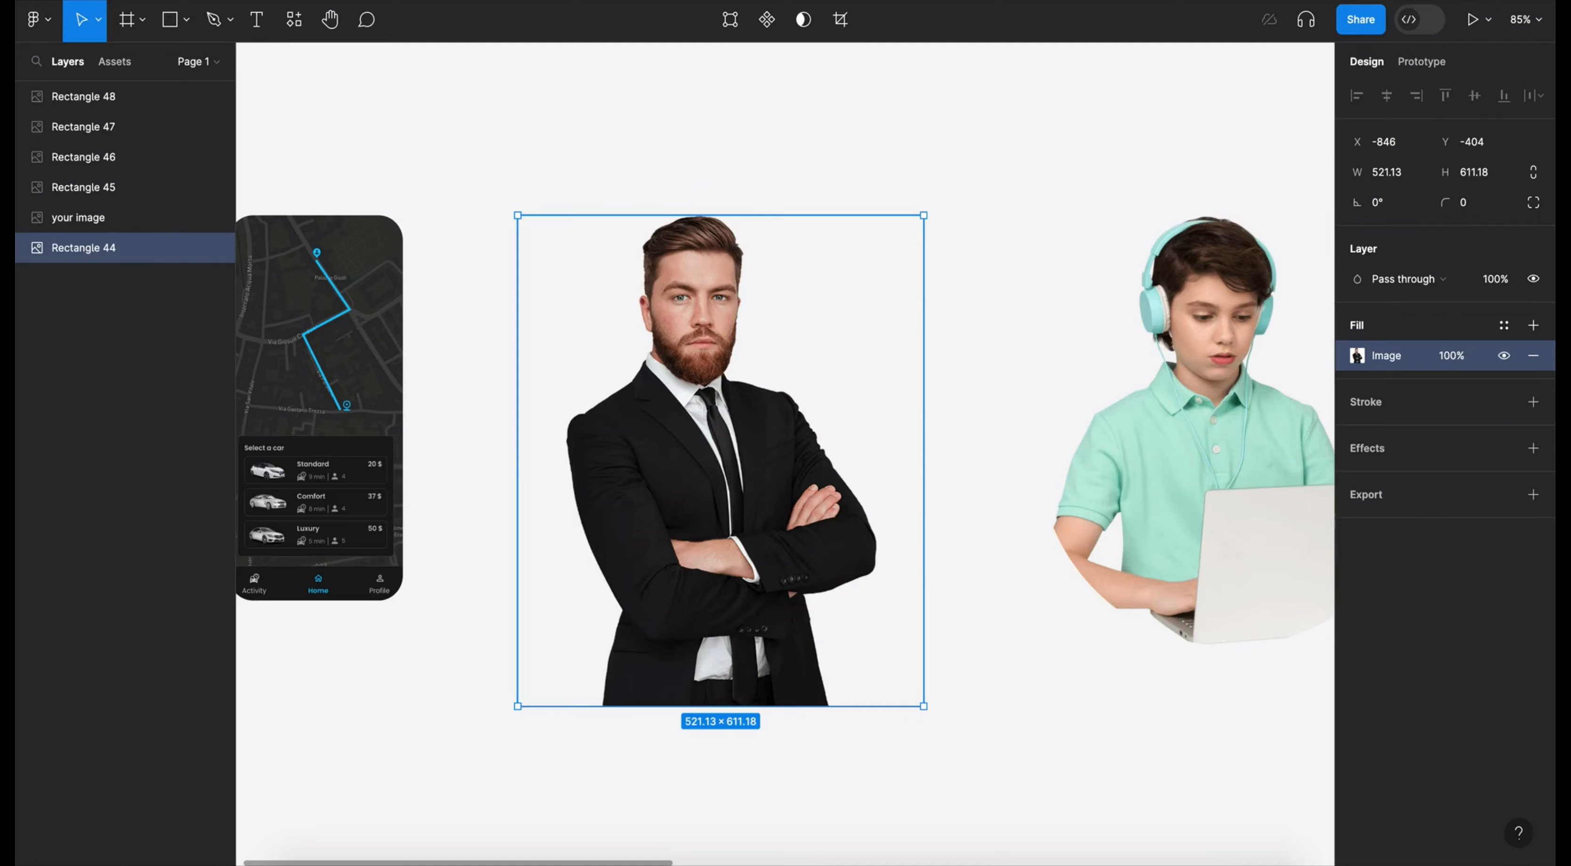
scroll(1212, 513, "right", 6)
left_click(886, 467)
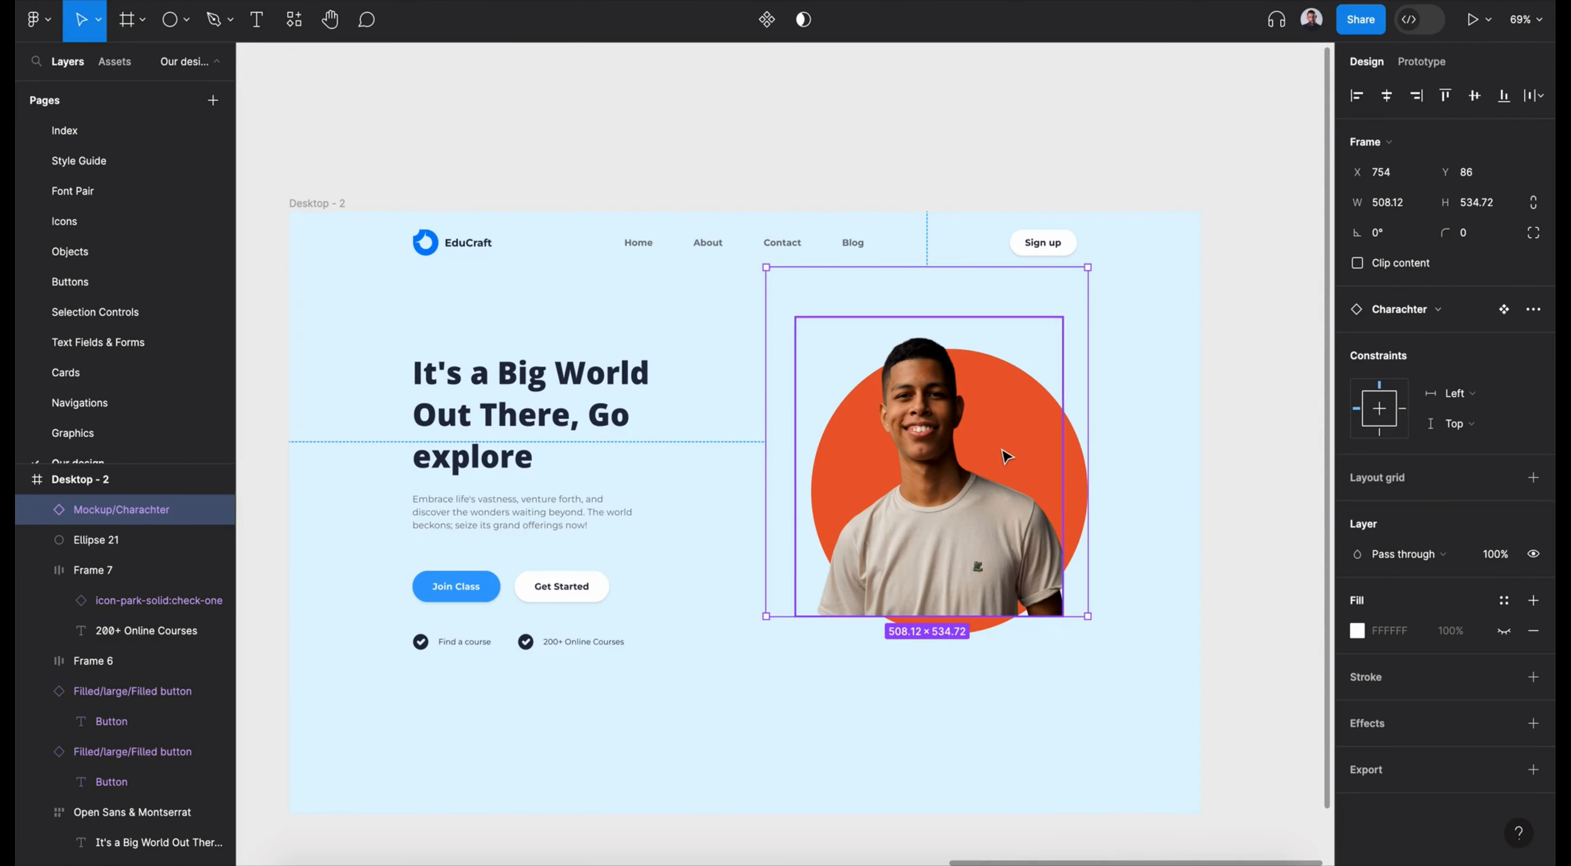
key("super+v")
left_click_drag(772, 515, 806, 516)
- Delete the Charachter mockup and arrange the boy image over the circle, with the image at about X 767, Y 150
left_click(967, 512)
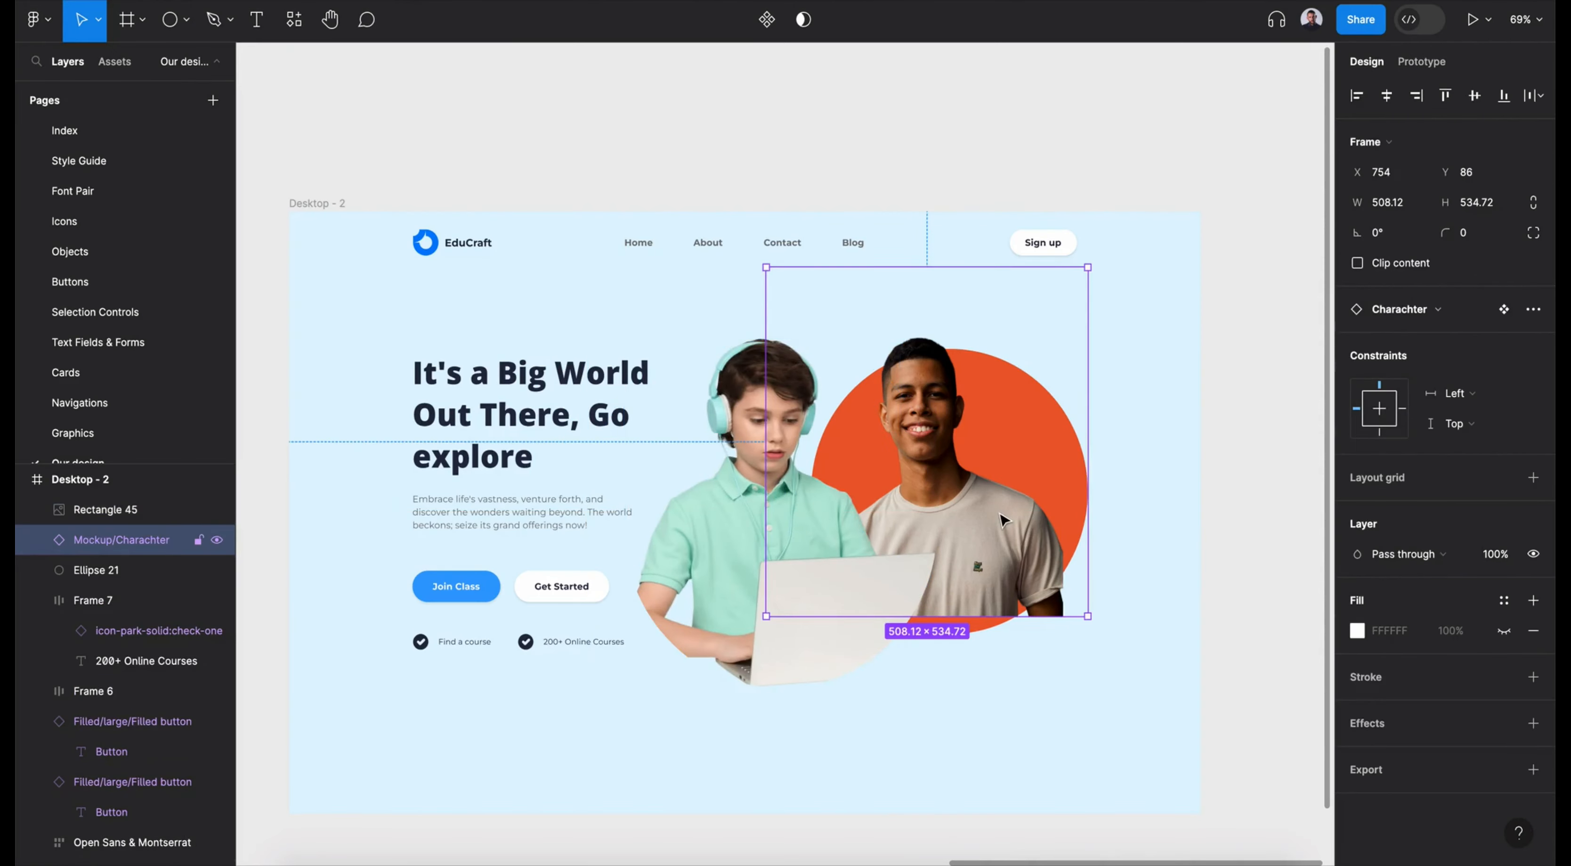
key("Delete")
left_click_drag(775, 613, 945, 560)
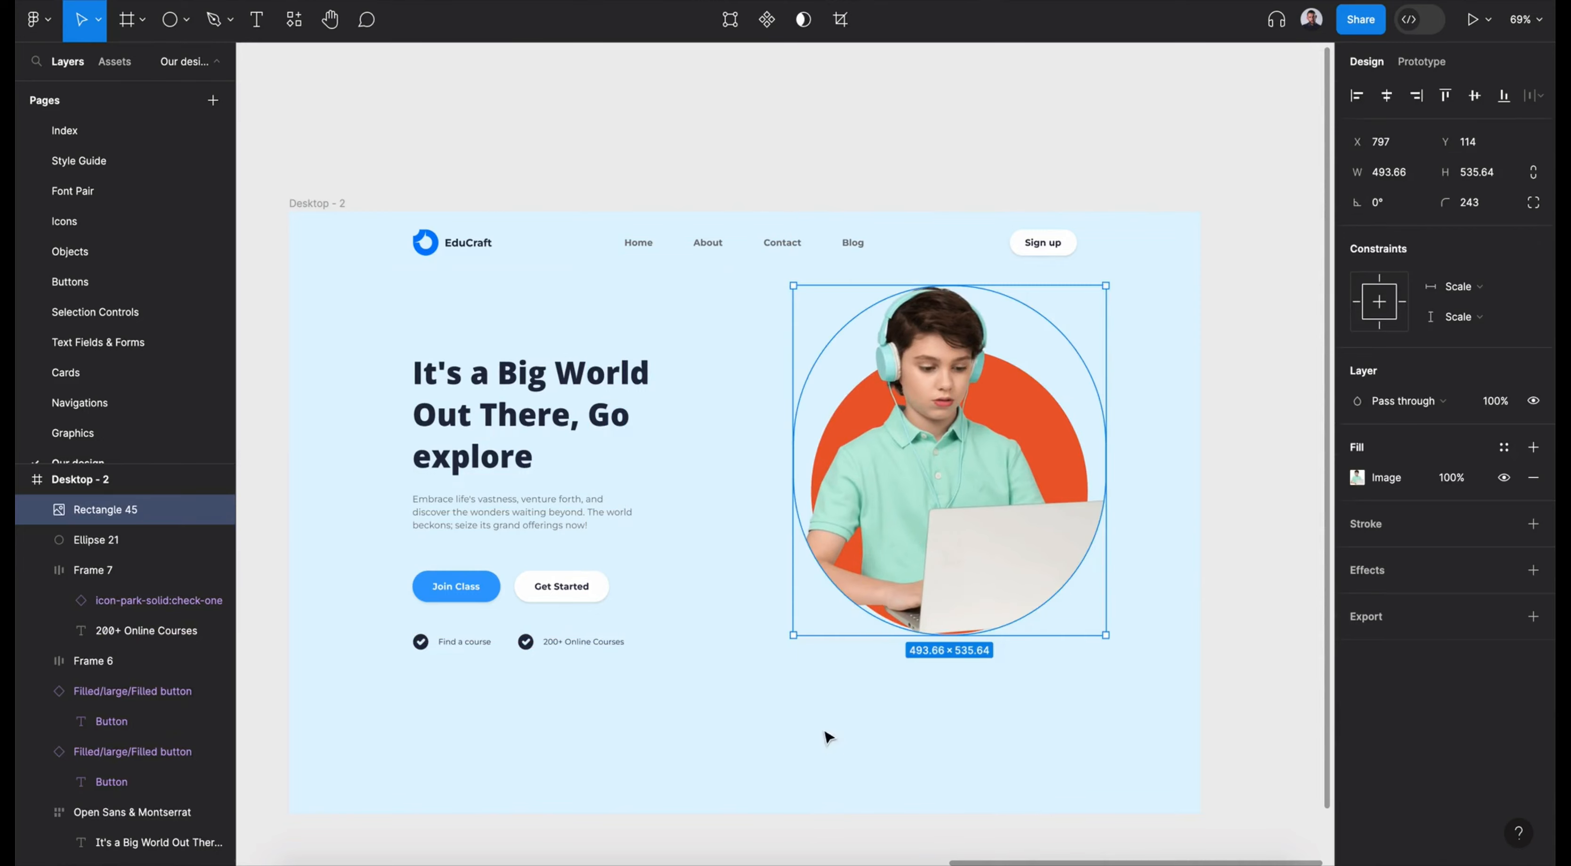
left_click_drag(806, 731, 1028, 511)
left_click_drag(968, 430, 948, 457)
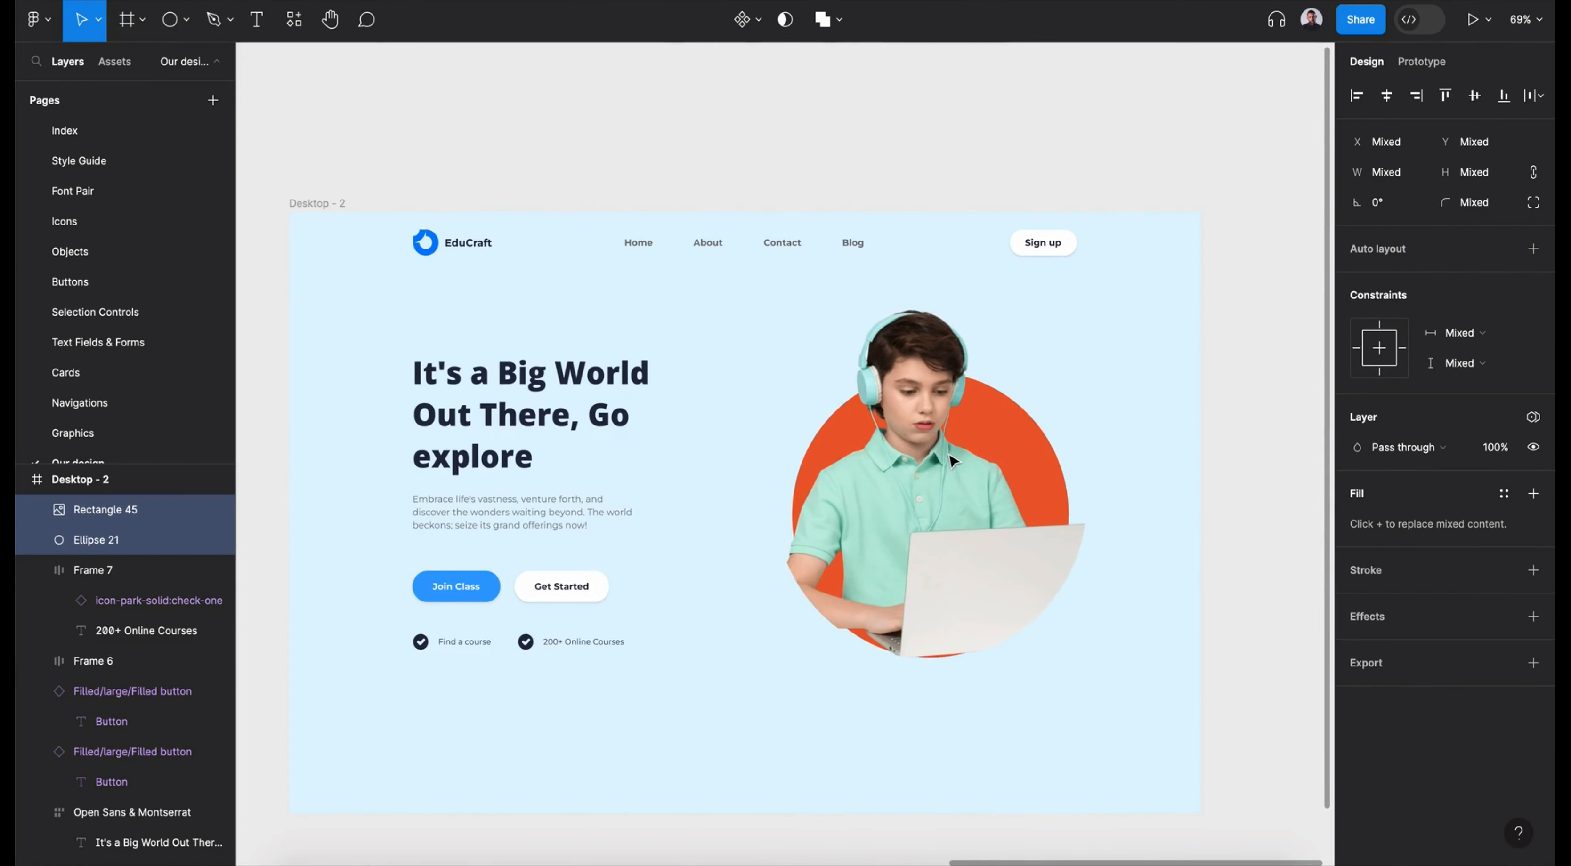
- Replace the hero headline with "Unlock Your Learning Potential with EduCraft", correcting the spelling of Potential
double_click(507, 375)
type("Unlock")
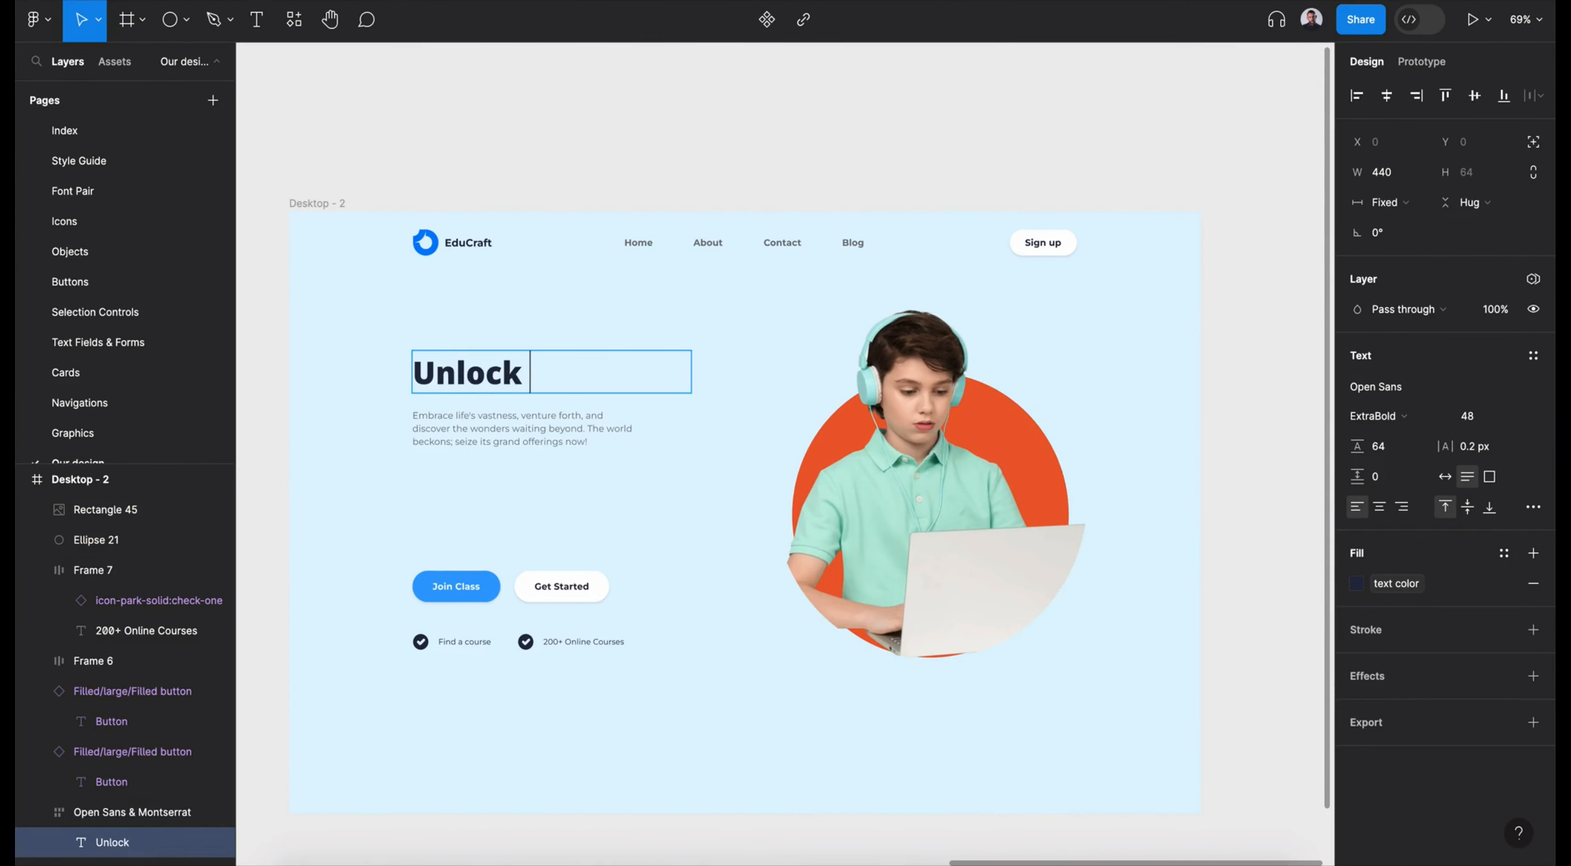
type(" Your ")
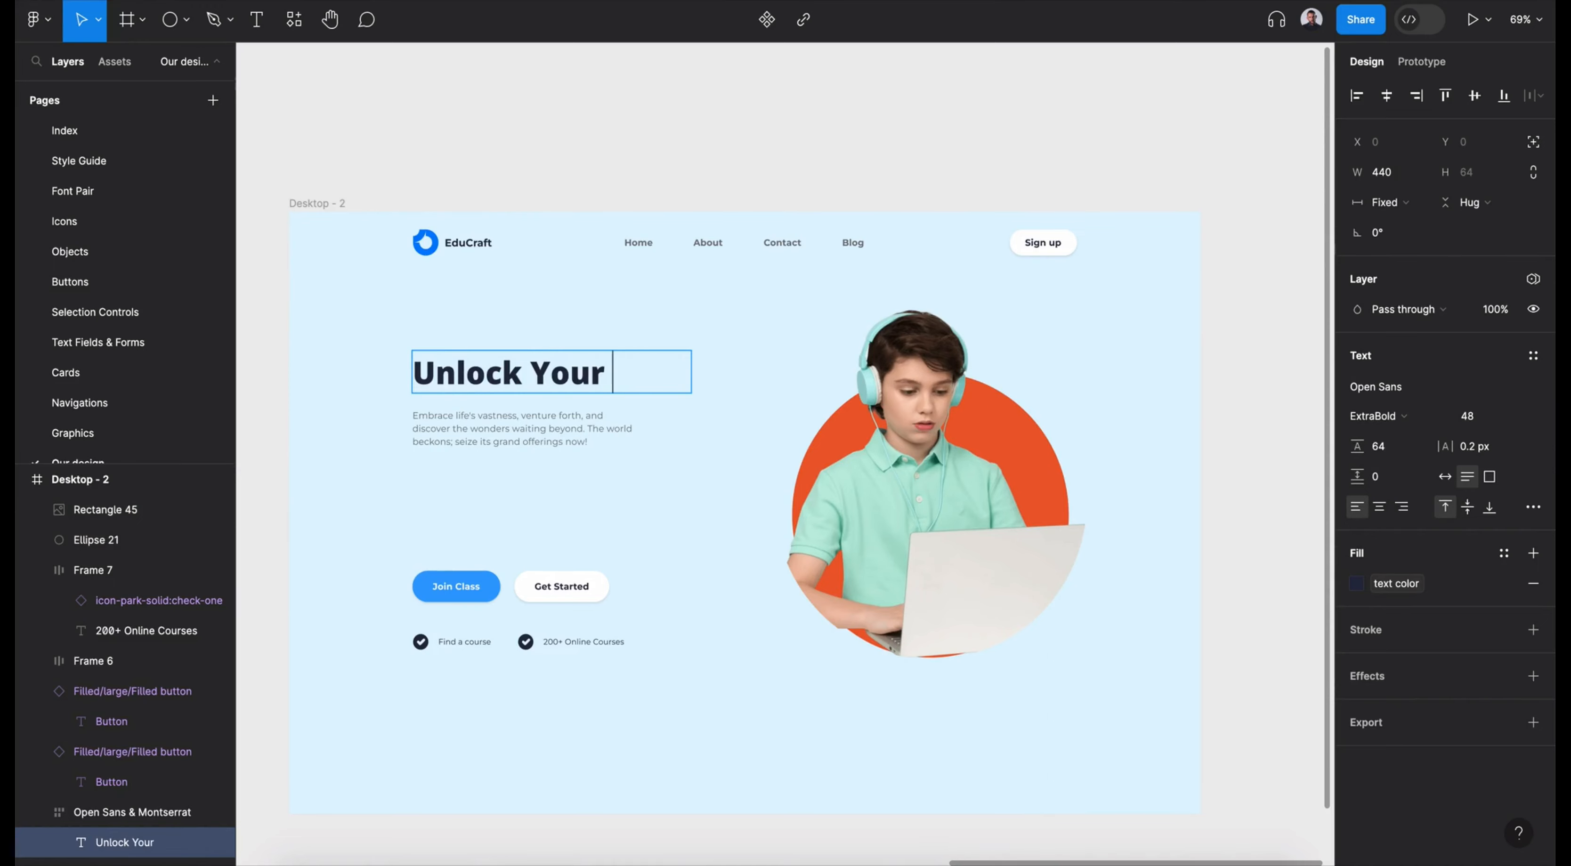
type("Learning Poten")
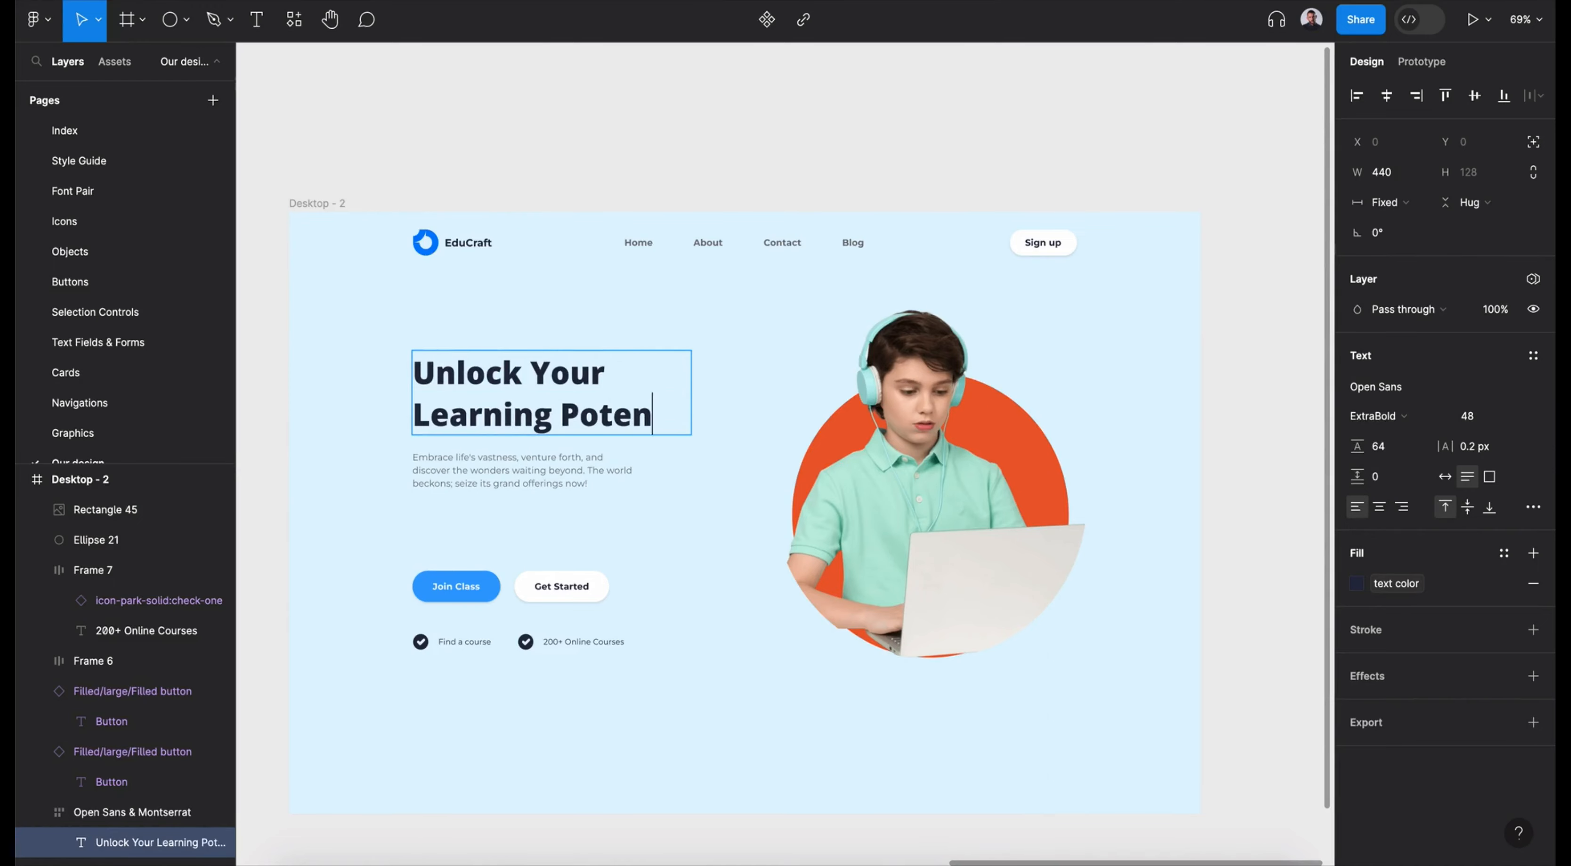
type("cial with")
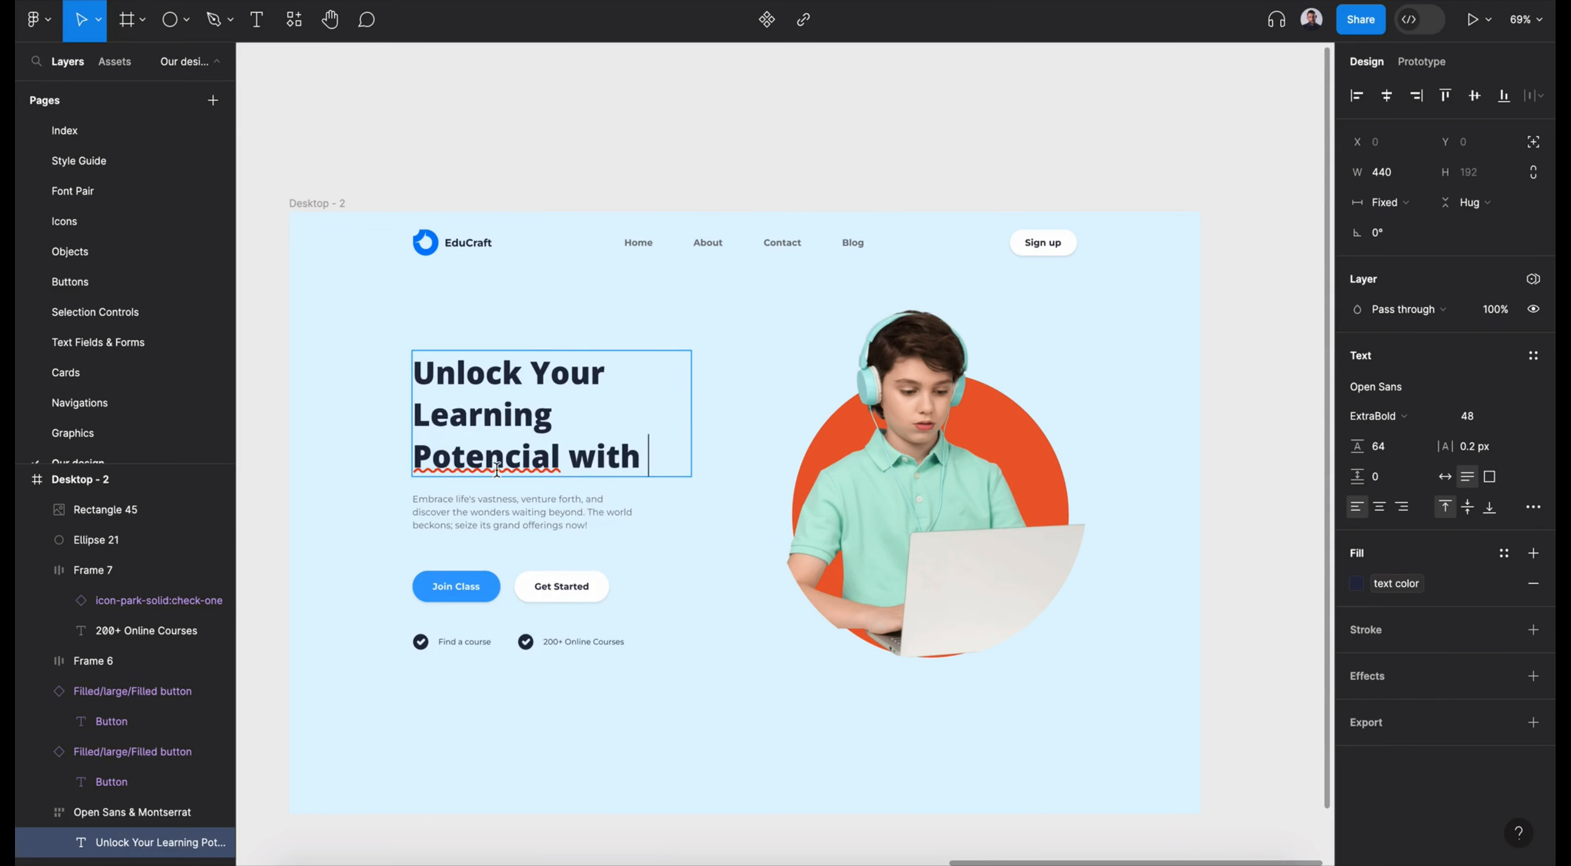
right_click(497, 470)
left_click(537, 488)
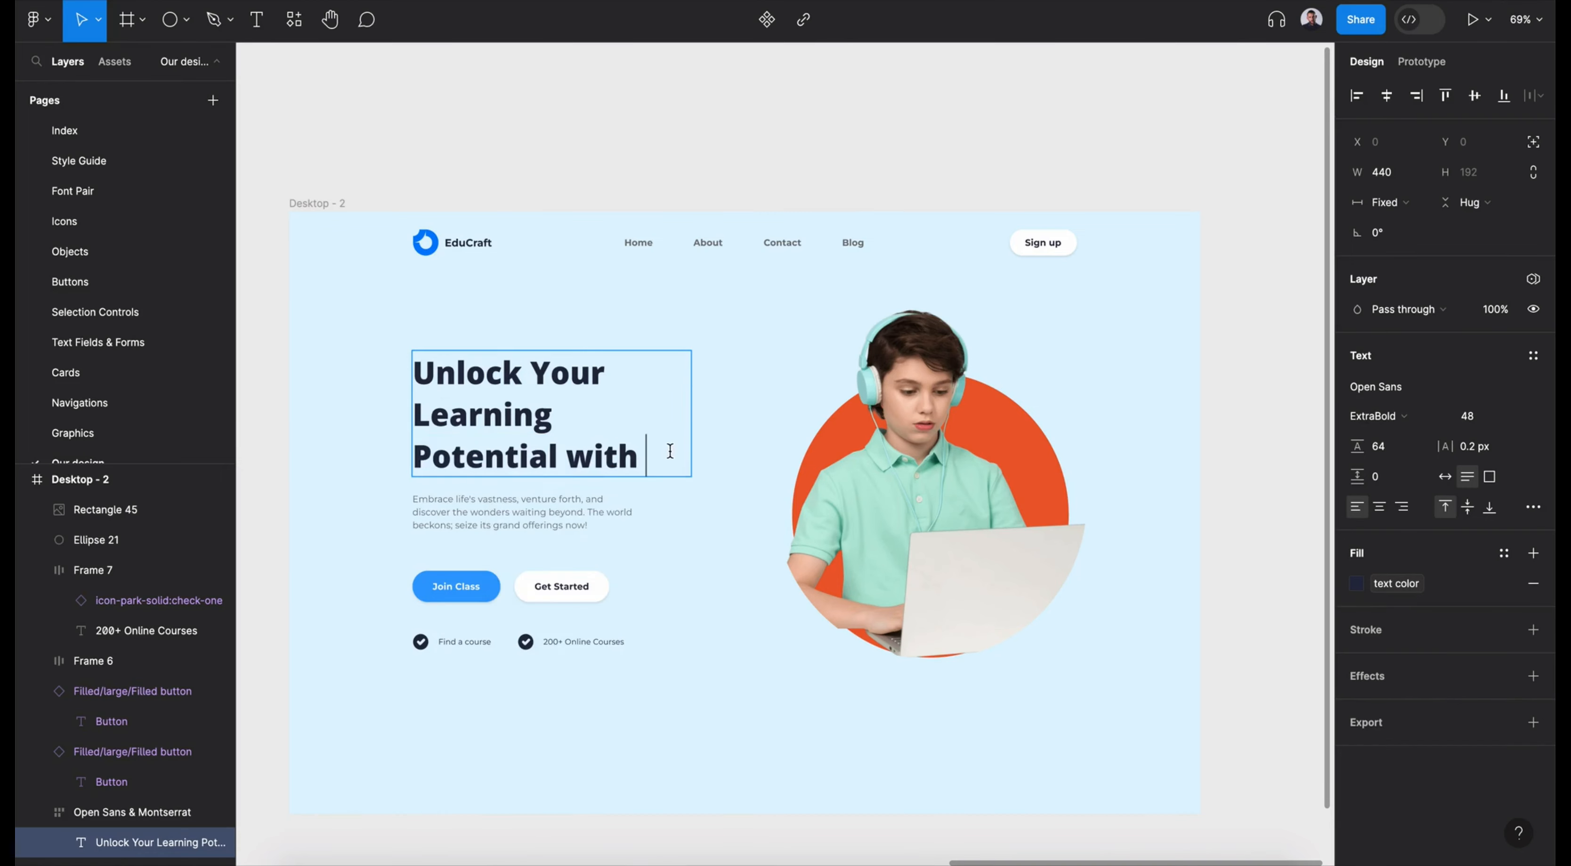
type("with EduCraft")
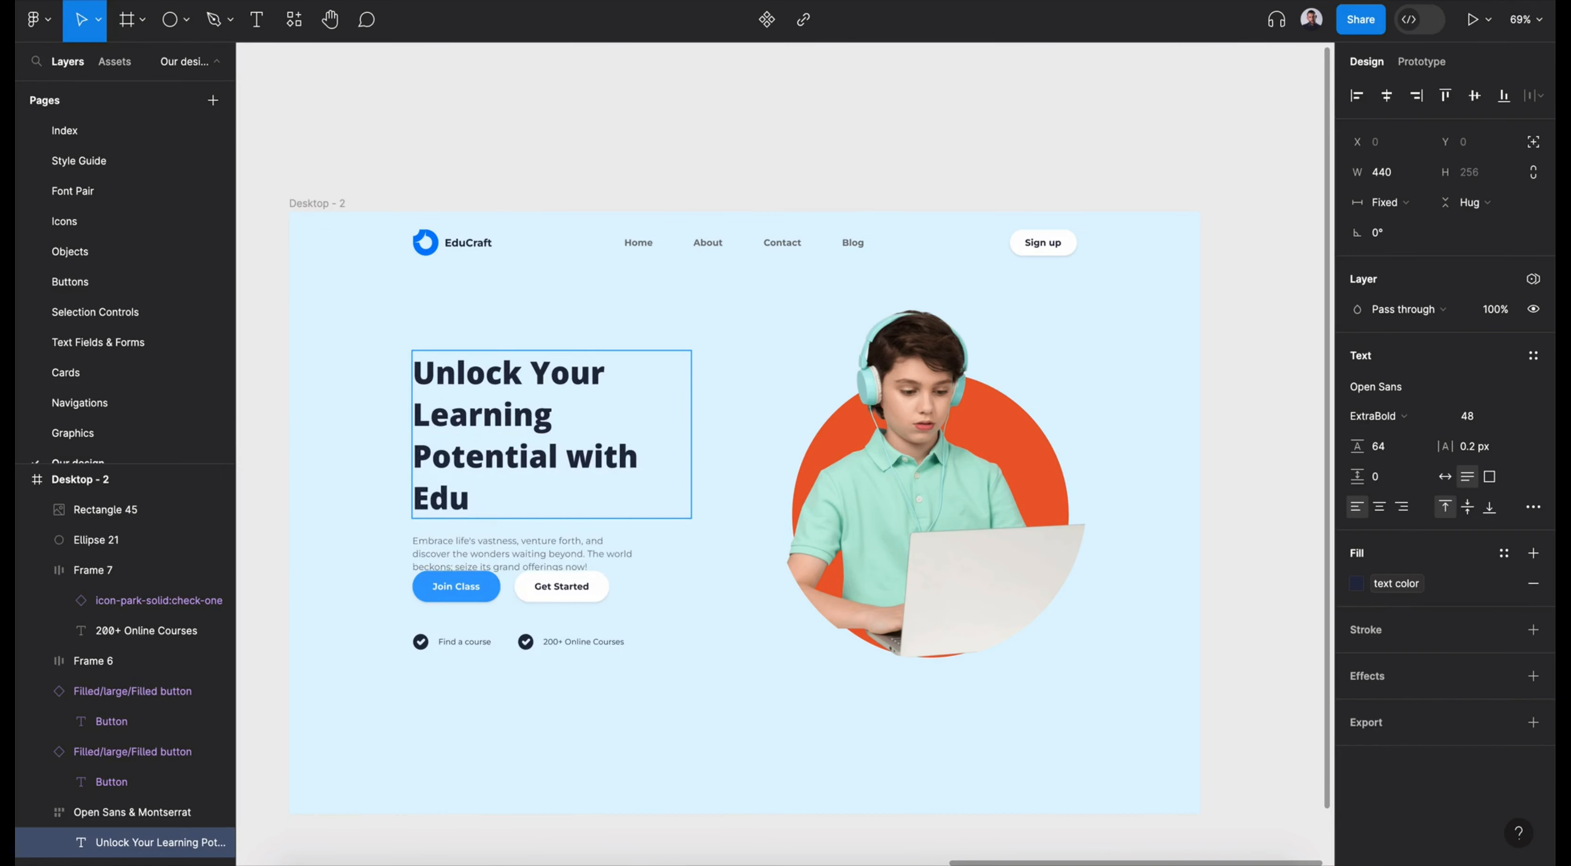
- Give the word EduCraft in the headline the purple color from the local colors
left_click(1505, 554)
scroll(1178, 714, "down", 5)
left_click(1191, 650)
left_click(1267, 687)
left_click(1267, 687)
- Move both buttons and the two check-icon items down together so they clear the hero paragraph
left_click(333, 204)
left_click(551, 592)
left_click(479, 589, "shift")
left_click(473, 642, "shift")
left_click(522, 640, "shift")
left_click_drag(535, 600, 536, 639)
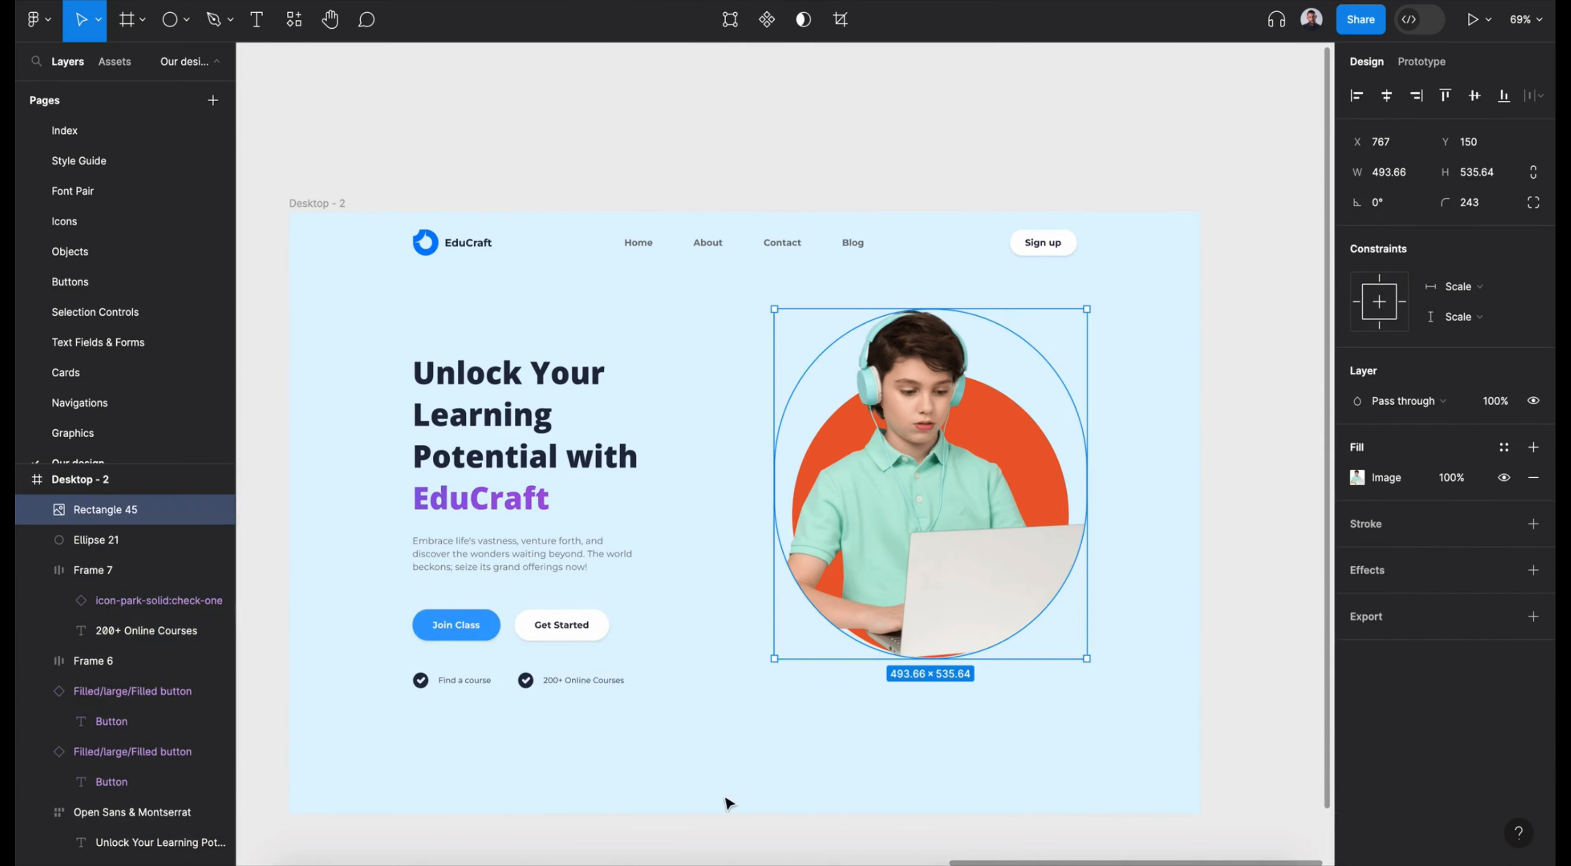
- Scale the boy image and the circle up together until the image is about 569 px wide
left_click(1052, 410, "shift")
key("k")
left_click_drag(896, 660, 920, 712)
left_click(1261, 600)
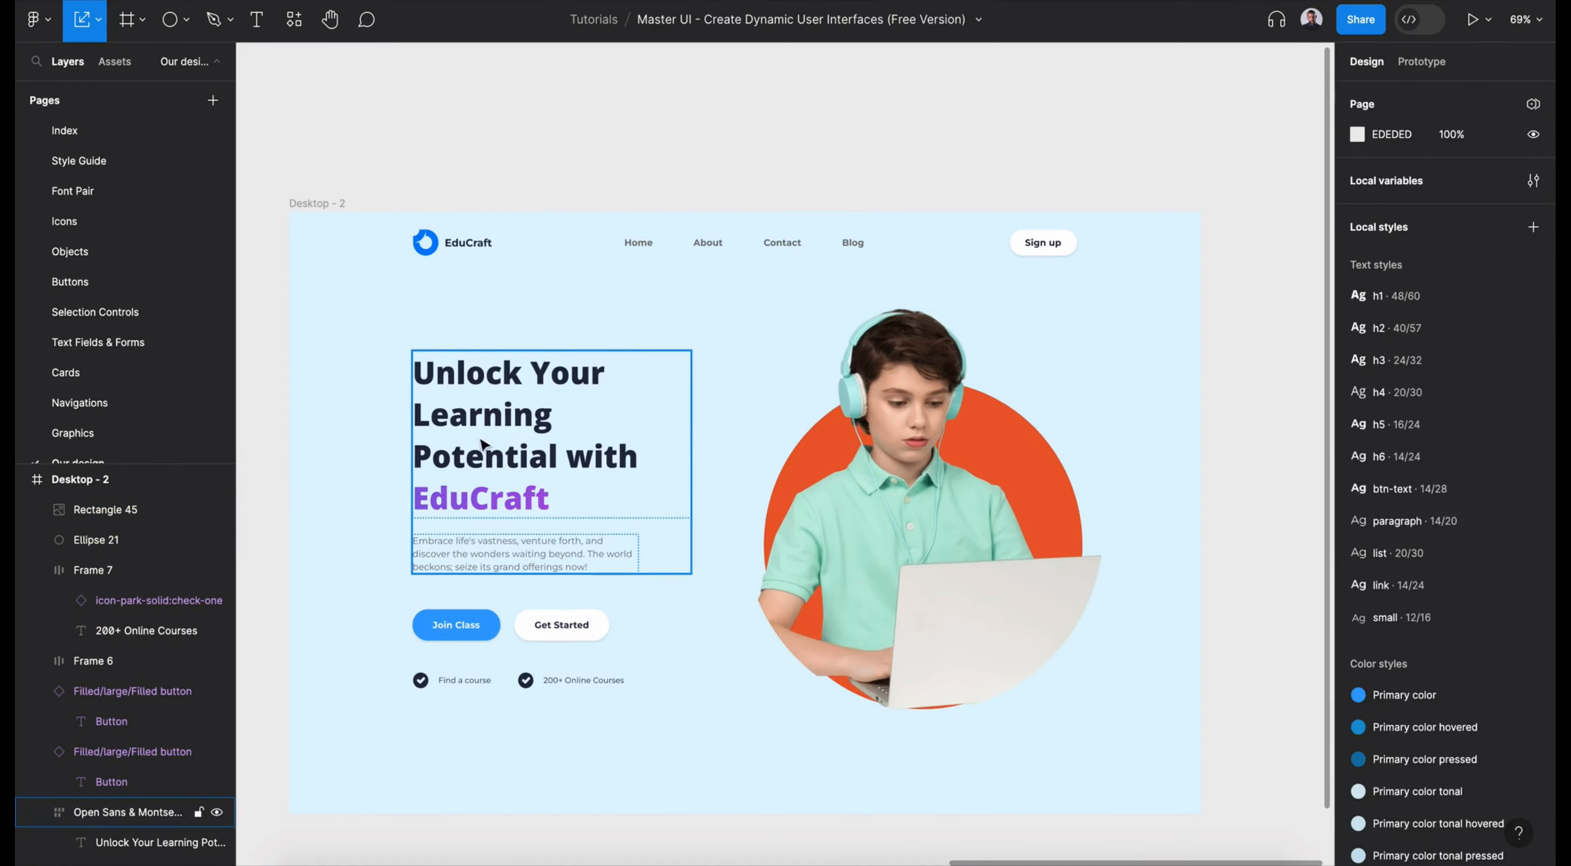
- Shorten the Desktop - 2 frame to a height of 885 px
double_click(481, 441)
left_click(1533, 278)
left_click(300, 202)
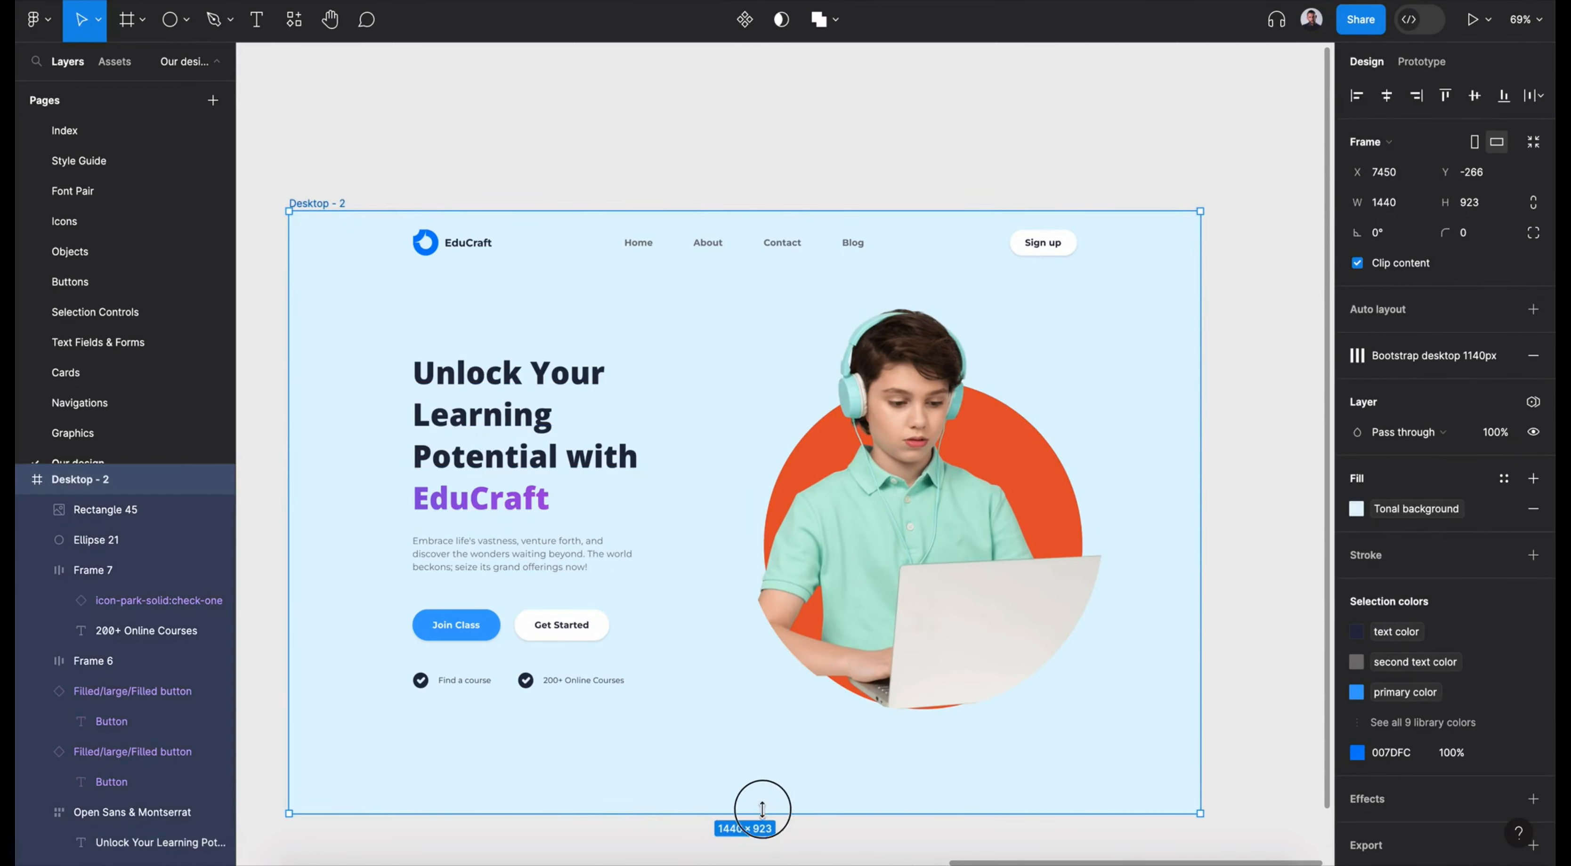
- Stretch the boy image to about 623 px high and reposition it over the circle at about X 735, Y 140
double_click(926, 574)
left_click(1317, 379)
left_click_drag(969, 303, 968, 284)
left_click_drag(945, 463, 956, 484)
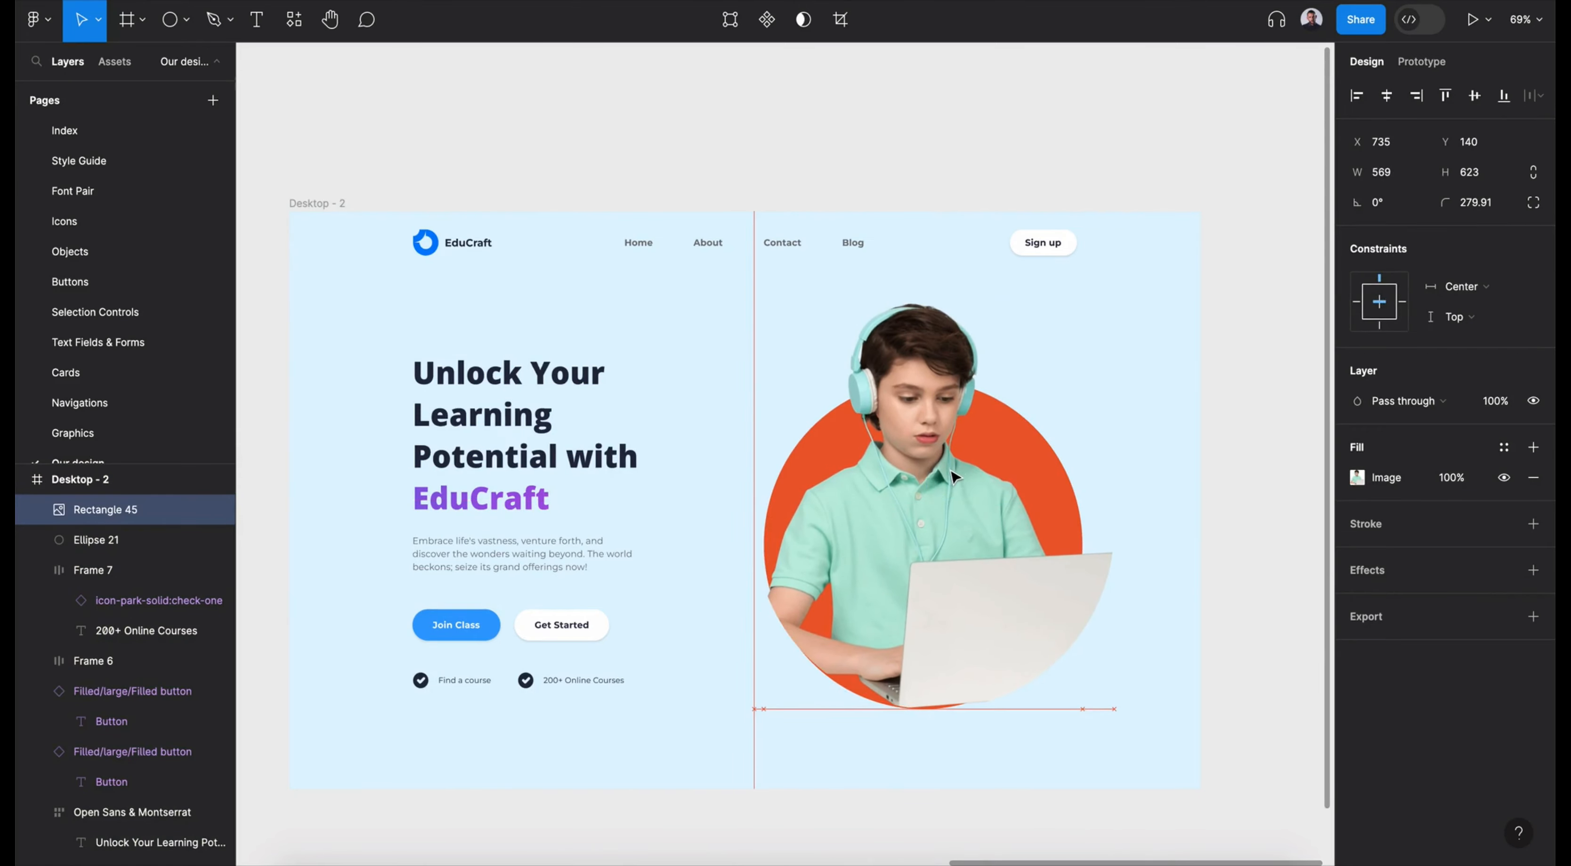
left_click(1234, 621)
- Apply the Themes mode Light Theme 2 to the Desktop - 2 frame and switch it to Dark Theme
left_click(320, 203)
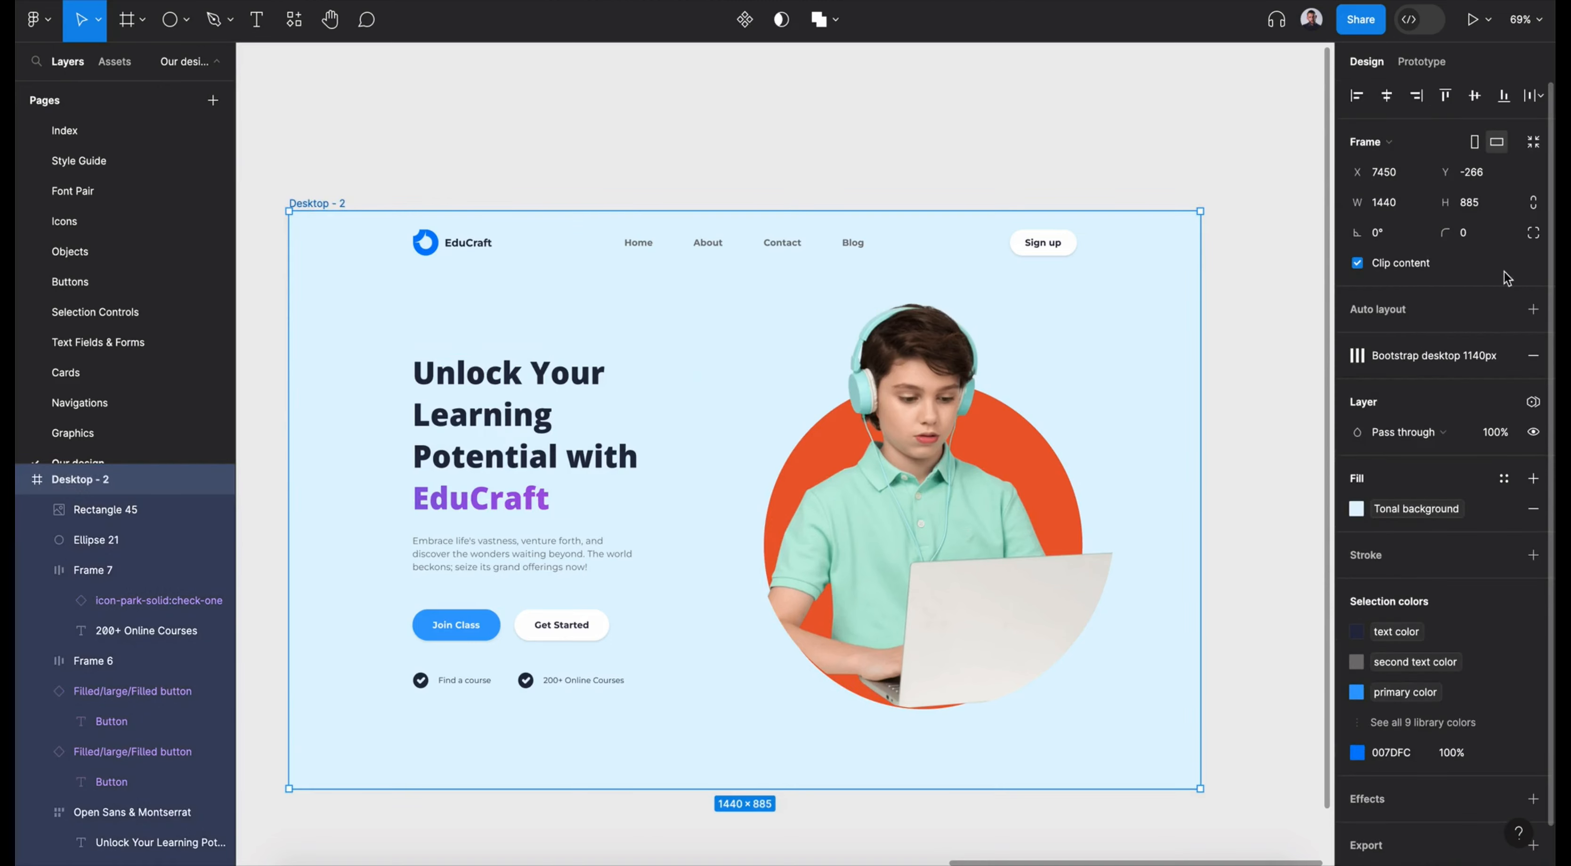
left_click(1532, 403)
mouse_move(1458, 462)
left_click(1281, 520)
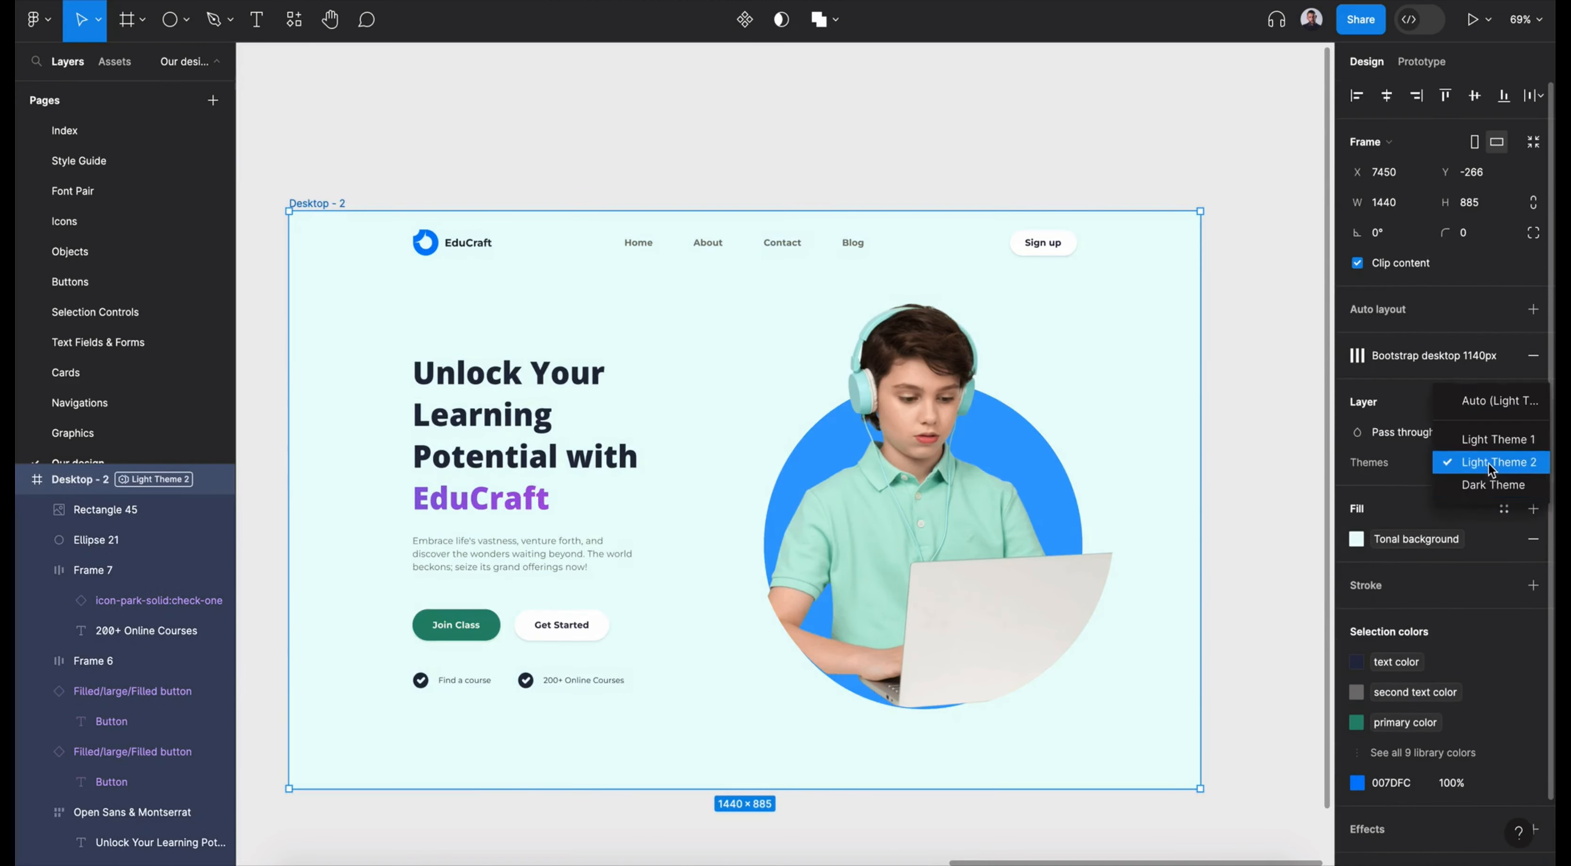
left_click(1476, 462)
left_click(1469, 487)
- Change the EduCraft brand name's fill in the navbar logo to the "text color" variable
left_click(467, 242, "ctrl")
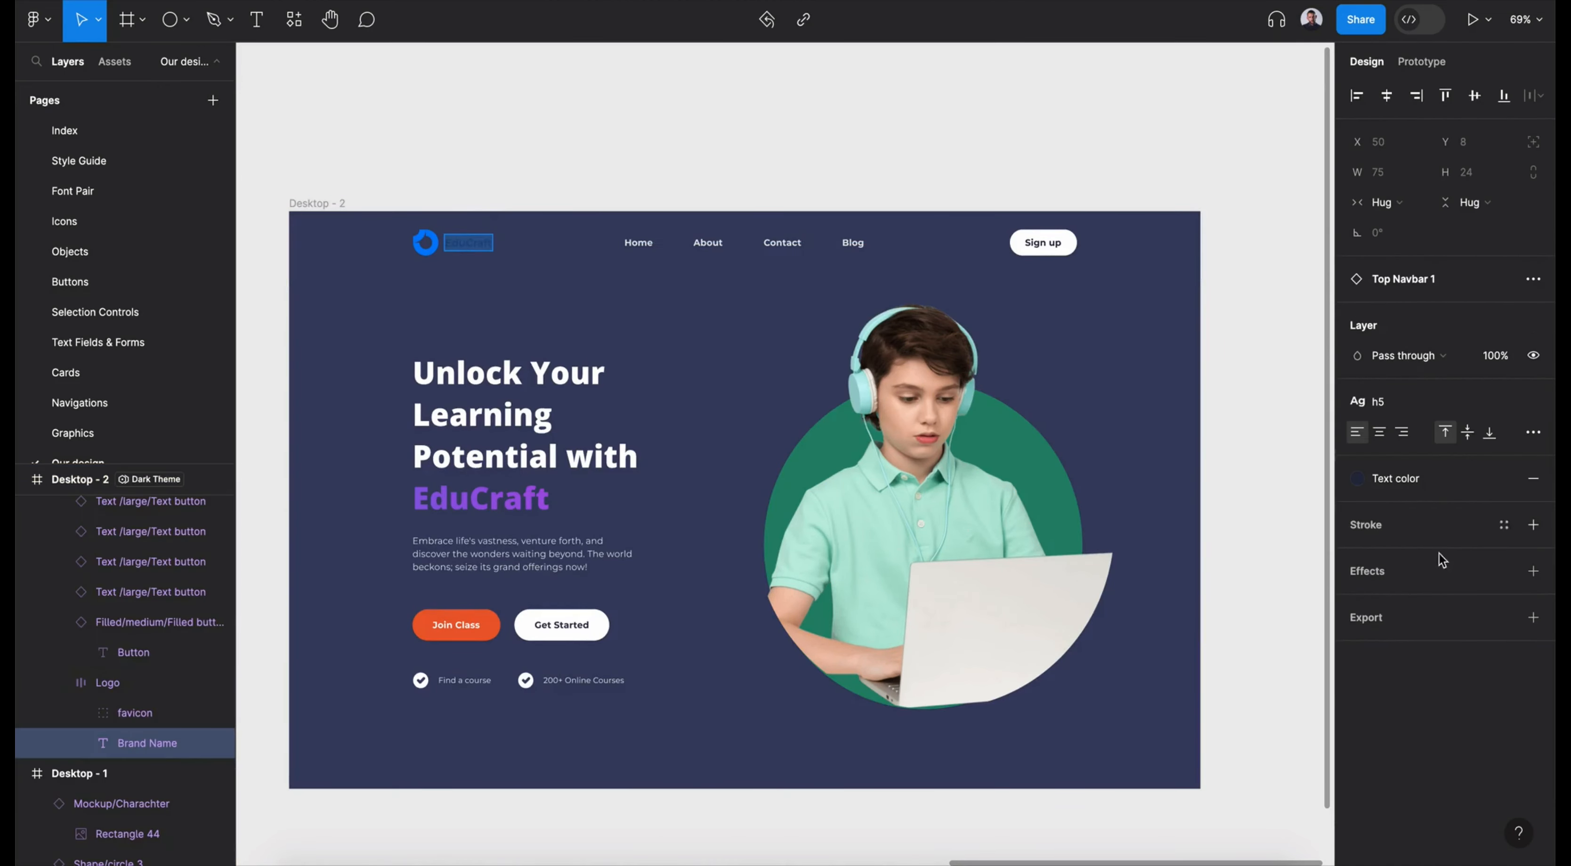
left_click(1395, 478)
scroll(1215, 708, "up", 10)
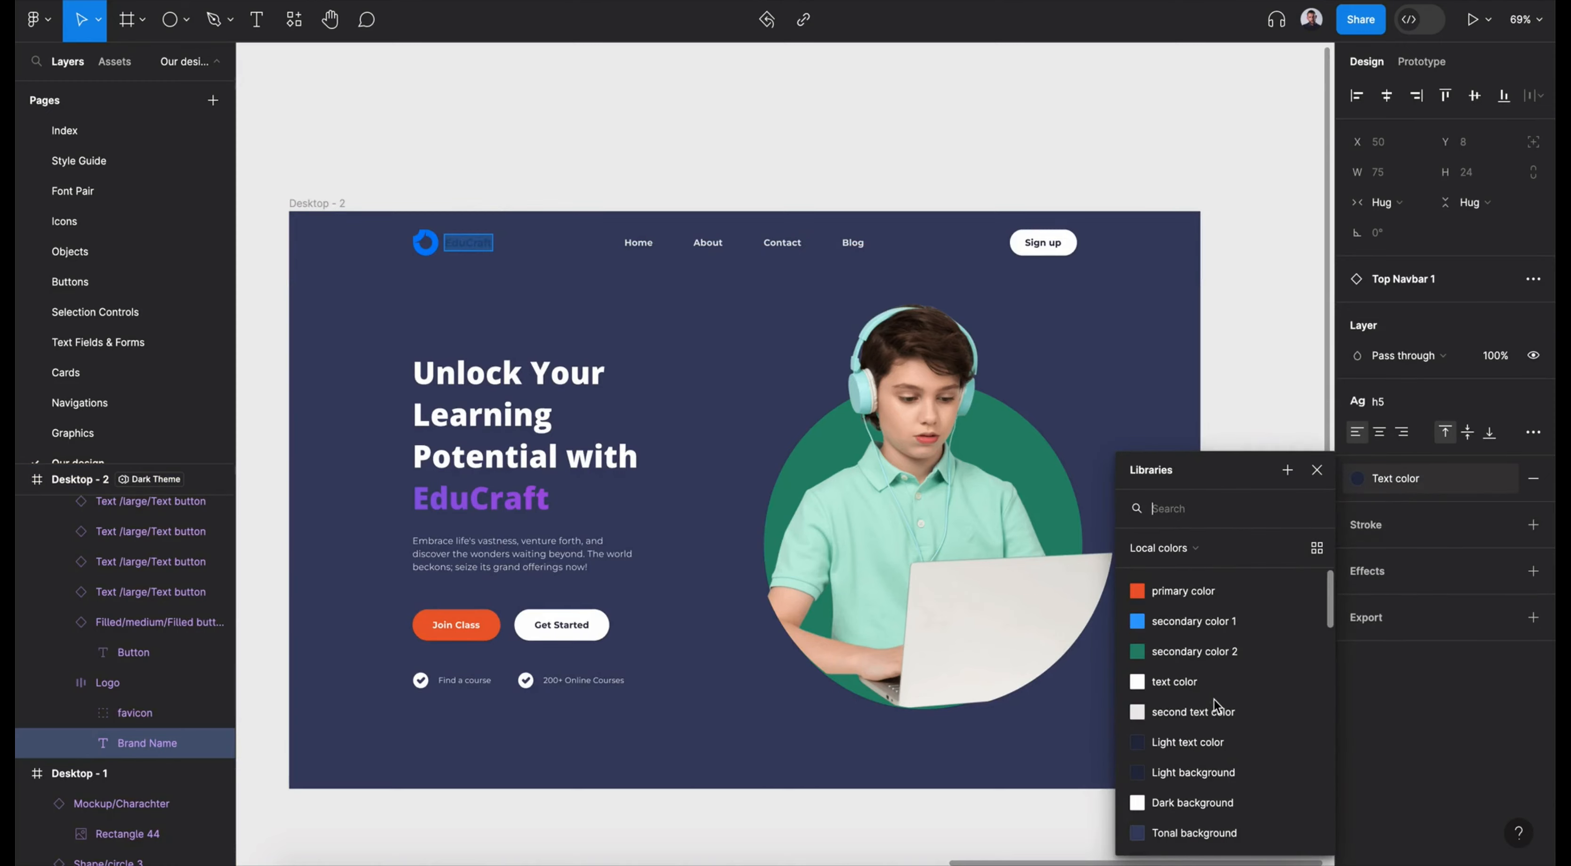
left_click(1213, 685)
- Set the Desktop - 2 frame's theme to Light Theme 1
left_click(309, 204)
left_click(1470, 462)
left_click(1497, 462)
left_click(1488, 463)
left_click(1486, 441)
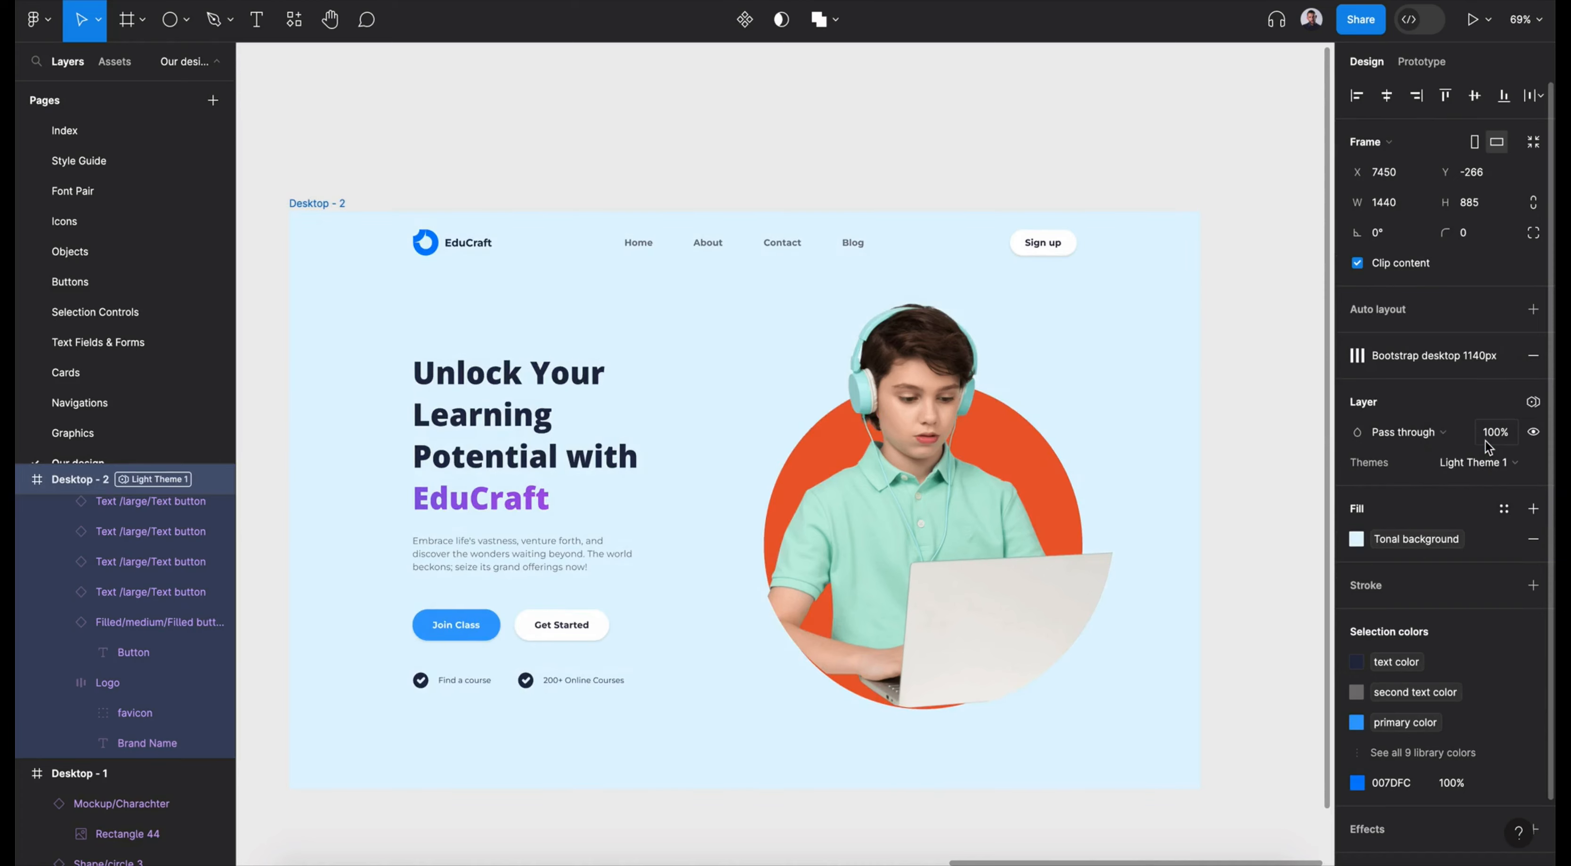